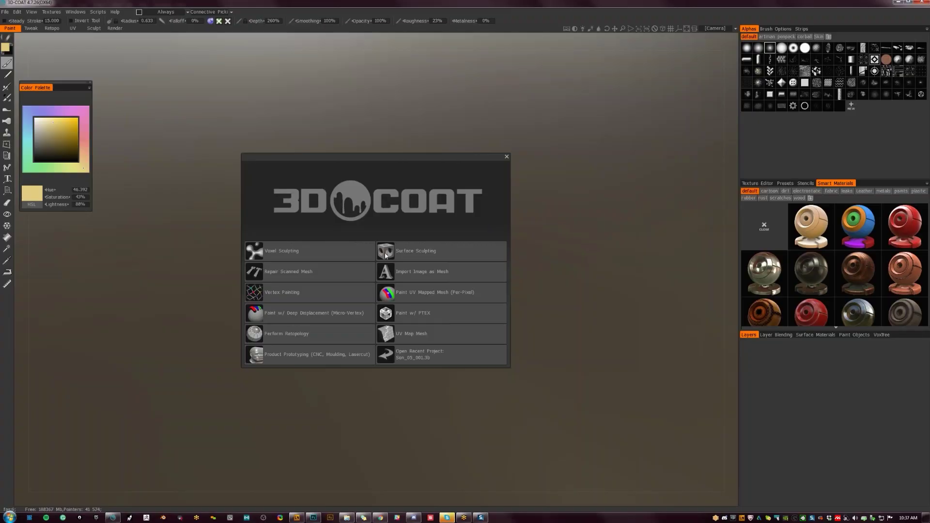
Start a voxel sculpt from the head bust preset and delete its eyes, ears and Volume7 sub-layers.
click(330, 253)
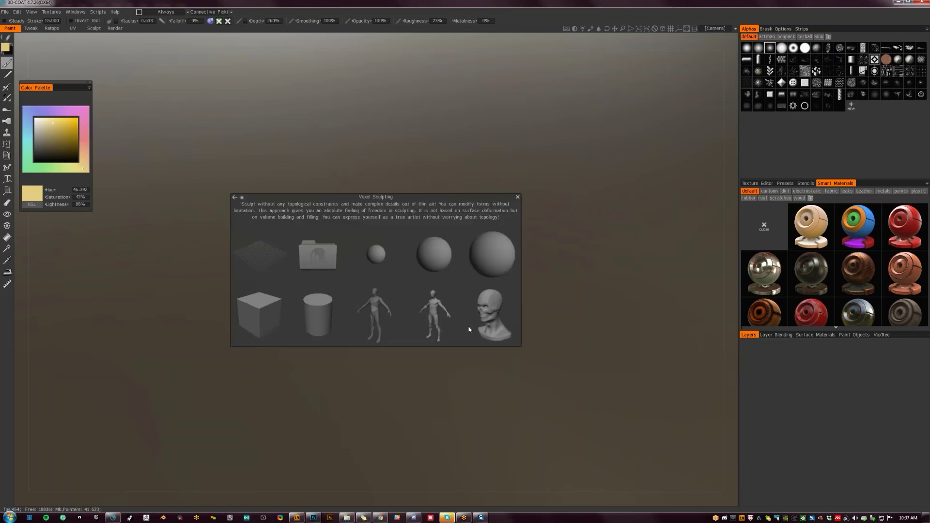
click(494, 316)
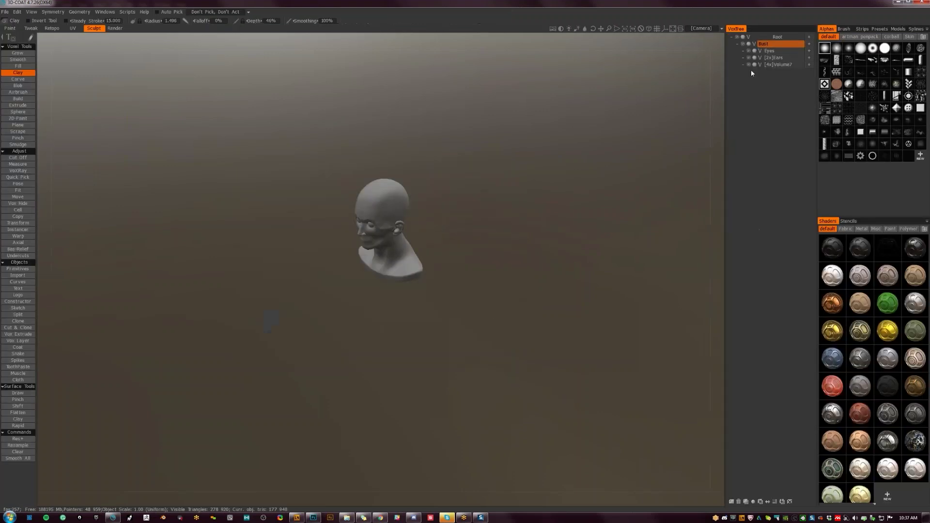
click(767, 51)
click(738, 501)
click(784, 57)
key(Delete)
Set an orthographic front view of the bust and enable mirror symmetry on the X axis.
key(KP_5)
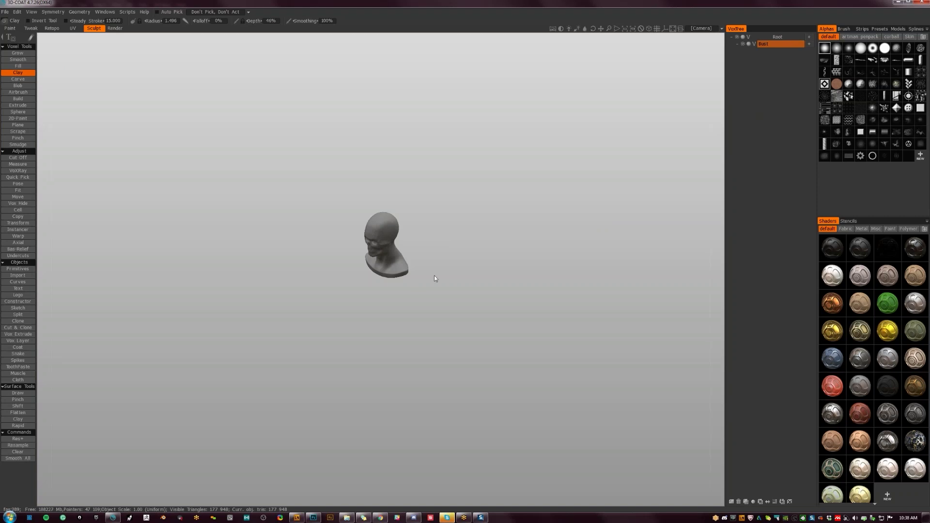
key(KP_2)
right_drag(448, 263, 630, 334)
middle_drag(537, 316, 566, 421)
key(s)
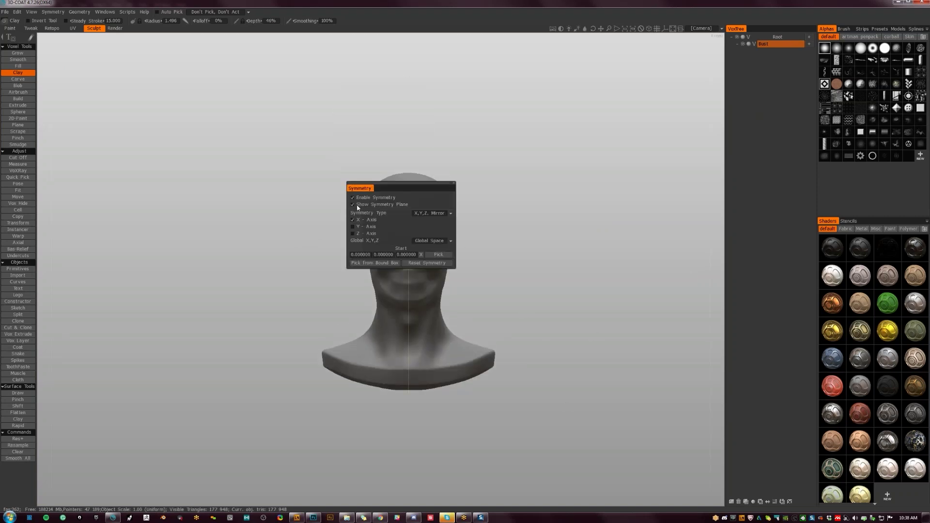
click(527, 205)
Smooth away the bust's facial features using a brush radius of about 24.
right_drag(427, 246, 450, 247)
mouse_move(426, 232)
shift+mouse_down()
mouse_move(421, 275)
mouse_move(425, 239)
shift+mouse_up()
mouse_move(468, 274)
alt+mouse_down()
mouse_move(405, 266)
mouse_move(397, 279)
alt+mouse_up()
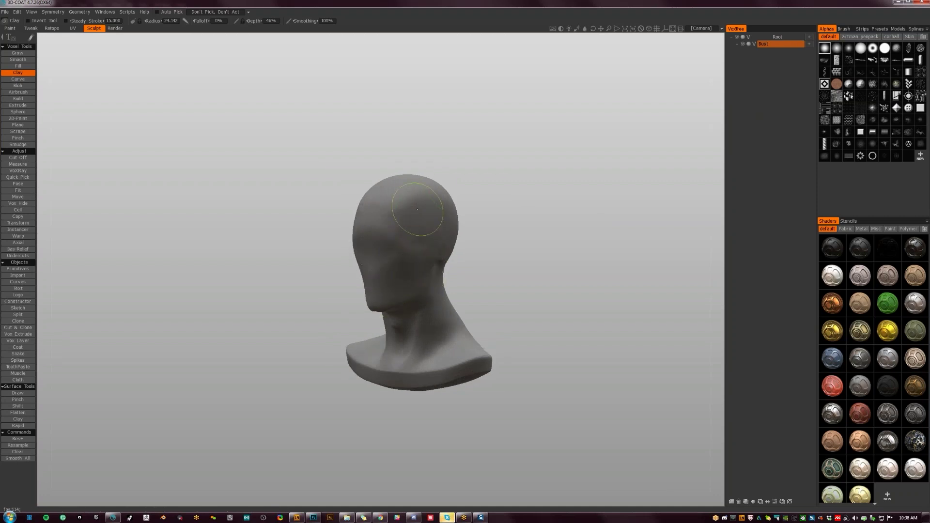
alt+drag(504, 206, 448, 247)
Reshape the brow, cheeks and jaw of the blank face into a wedge profile with the Move tool.
key(m)
right_drag(336, 252, 373, 252)
mouse_move(337, 251)
mouse_down()
mouse_move(326, 264)
mouse_move(326, 300)
mouse_up()
drag(331, 248, 315, 246)
alt+drag(278, 310, 336, 312)
right_drag(381, 259, 361, 259)
drag(380, 267, 399, 270)
mouse_move(398, 227)
mouse_down()
mouse_move(415, 216)
mouse_move(401, 226)
mouse_up()
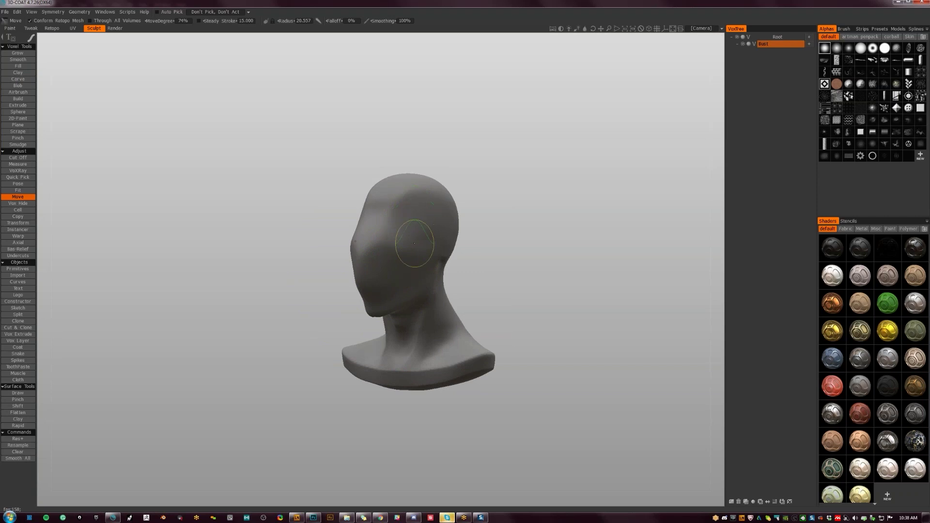
Pull the face and jaw forward into a blunt, boxy muzzle with a larger Move brush.
mouse_move(474, 259)
alt+mouse_down()
mouse_move(565, 245)
mouse_move(540, 292)
alt+mouse_up()
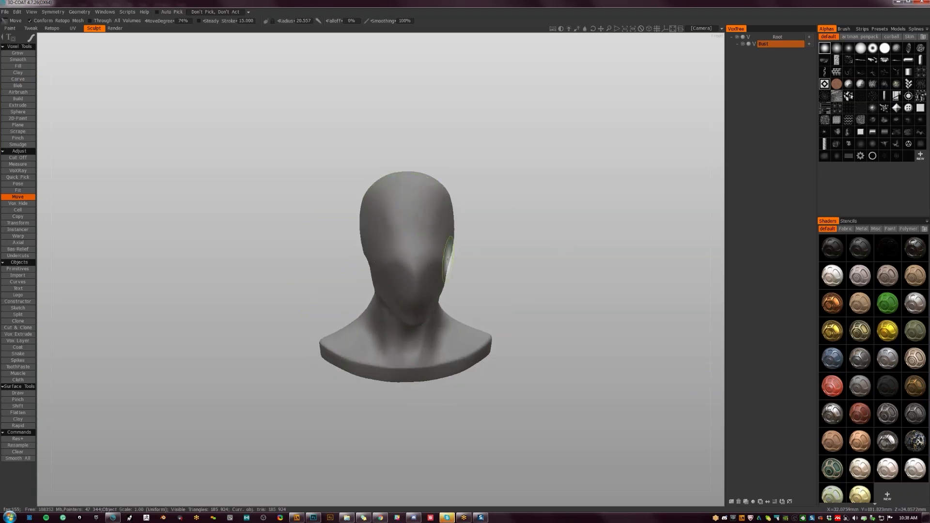
alt+drag(450, 245, 368, 240)
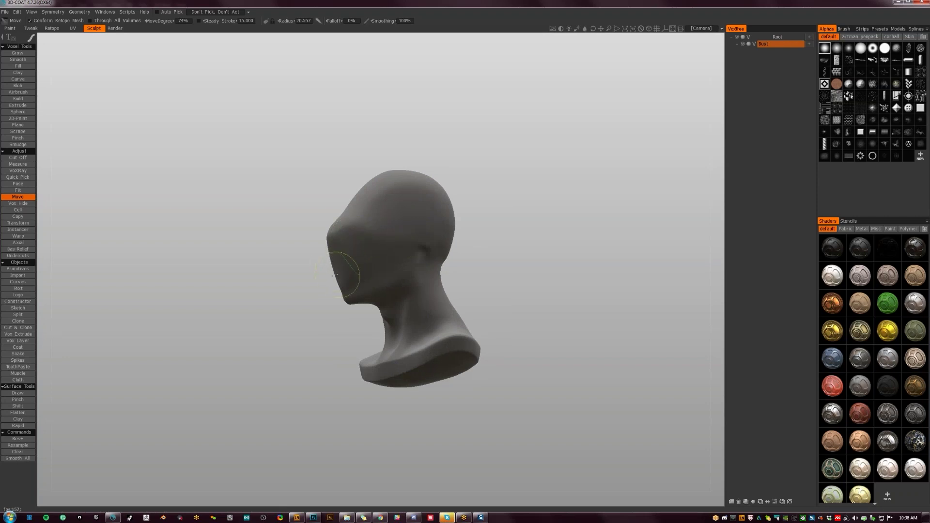
alt+drag(355, 239, 373, 253)
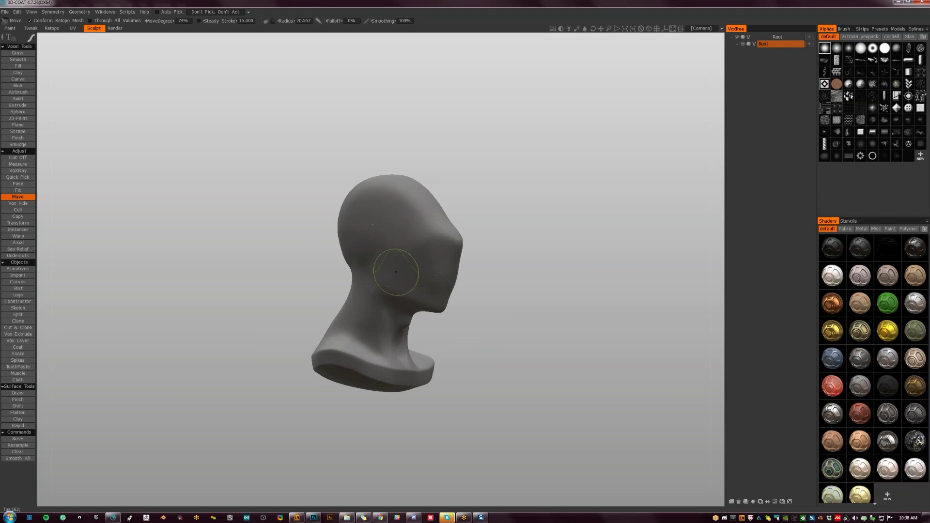
mouse_move(368, 290)
alt+mouse_down()
mouse_move(383, 286)
mouse_move(355, 307)
mouse_move(405, 254)
mouse_move(341, 326)
mouse_move(342, 312)
alt+mouse_up()
right_drag(349, 308, 363, 305)
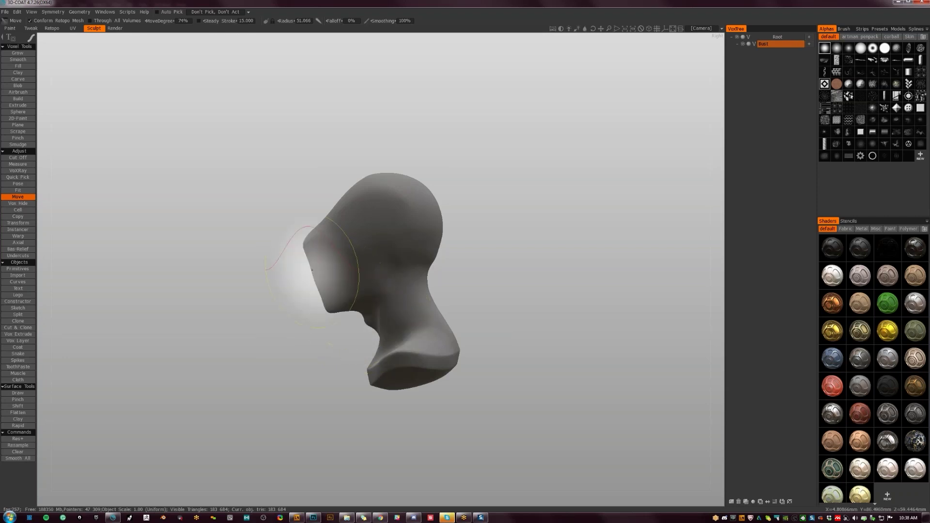
mouse_move(314, 238)
mouse_down()
mouse_move(289, 233)
mouse_move(297, 235)
mouse_up()
drag(314, 282, 302, 291)
right_drag(317, 301, 313, 301)
mouse_move(317, 300)
mouse_down()
mouse_move(310, 317)
mouse_move(383, 339)
mouse_move(465, 335)
mouse_up()
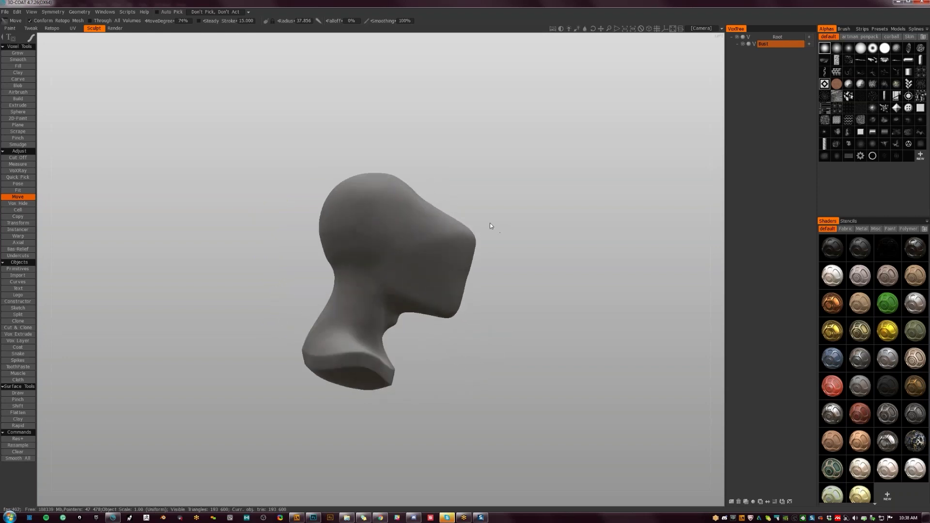
Slice the front of the extended face flat in side profile with the Cut Off tool.
right_click(488, 226)
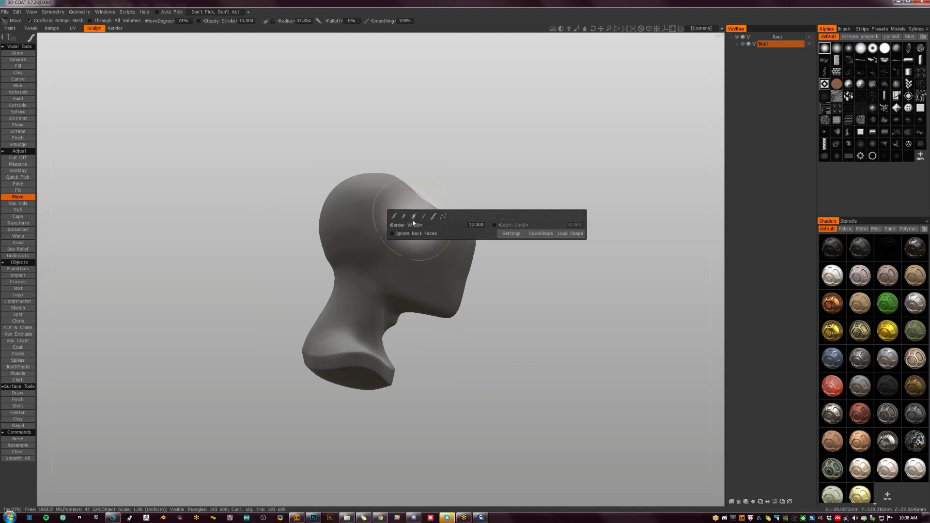
key(k)
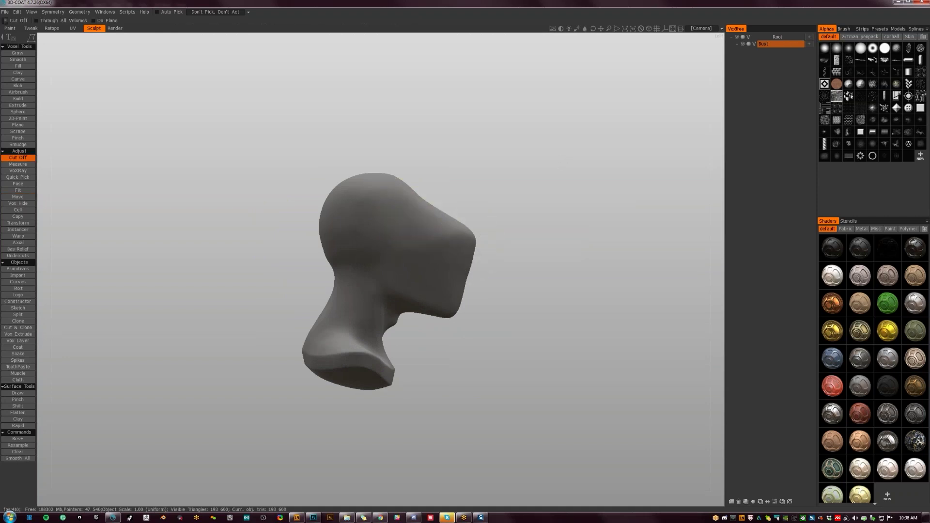
key(space)
click(514, 224)
drag(473, 225, 450, 325)
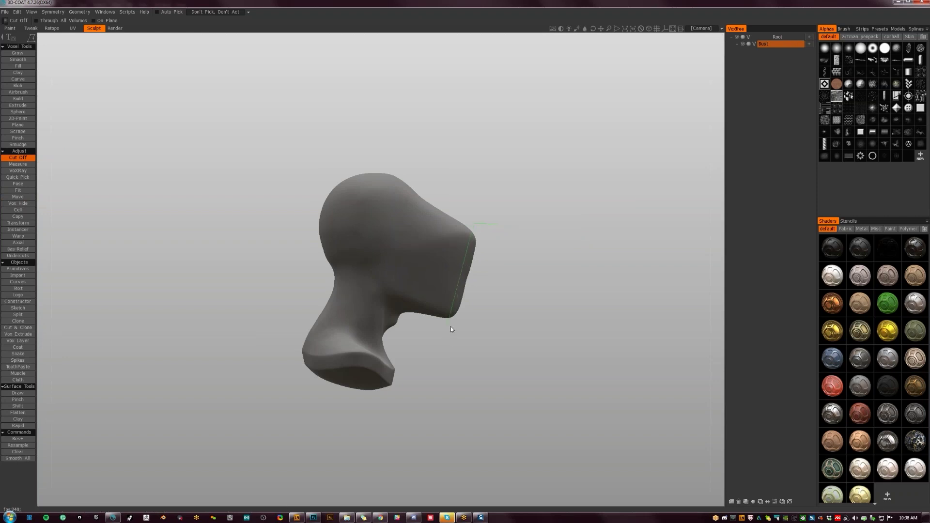
Cut angled planar facets along the sides of the face and upper head.
alt+drag(505, 241, 422, 253)
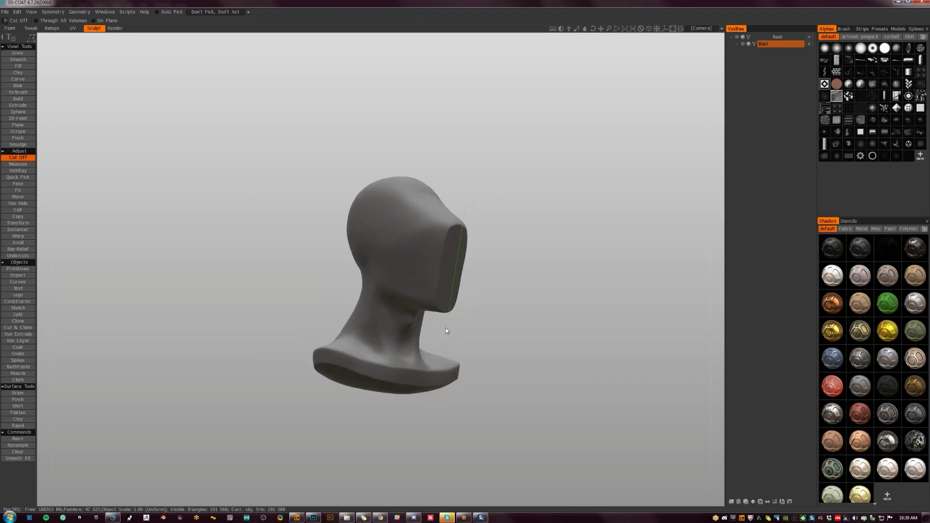
click(503, 246)
alt+drag(501, 246, 469, 231)
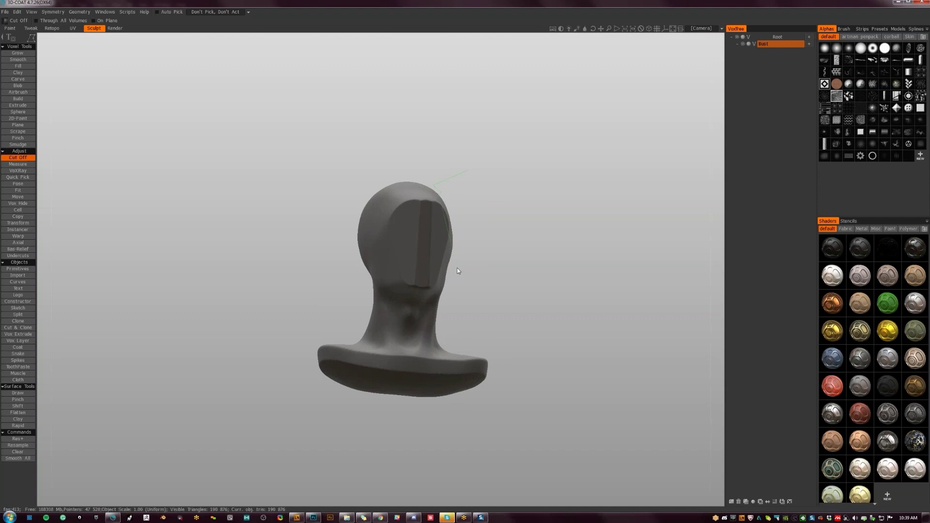
click(485, 211)
Cut a flat sloping plane across the forehead down to the brow.
alt+drag(478, 225, 514, 226)
middle_drag(516, 229, 454, 178)
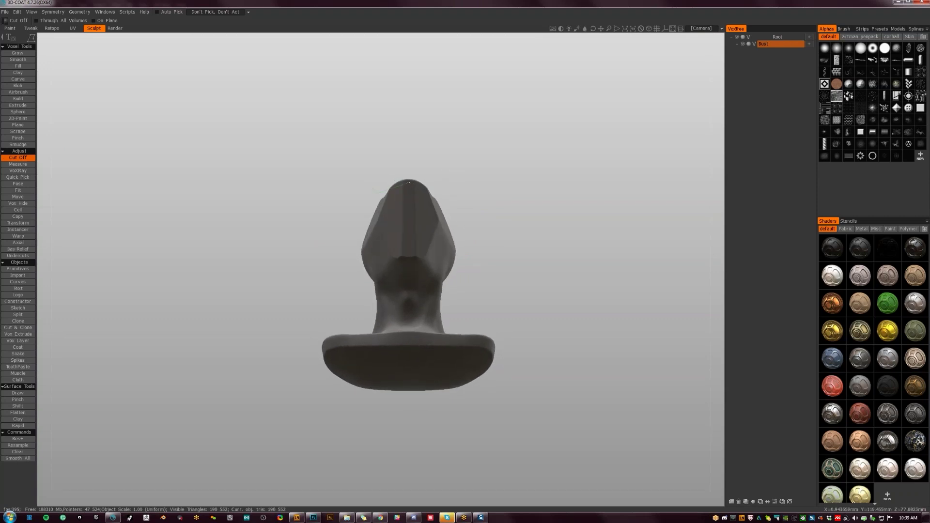
middle_drag(395, 151, 508, 198)
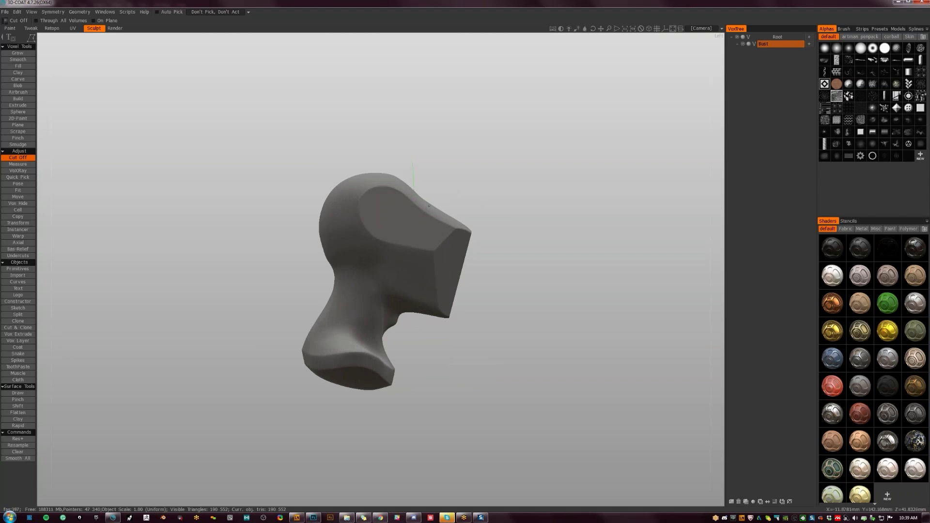
alt+drag(513, 190, 402, 192)
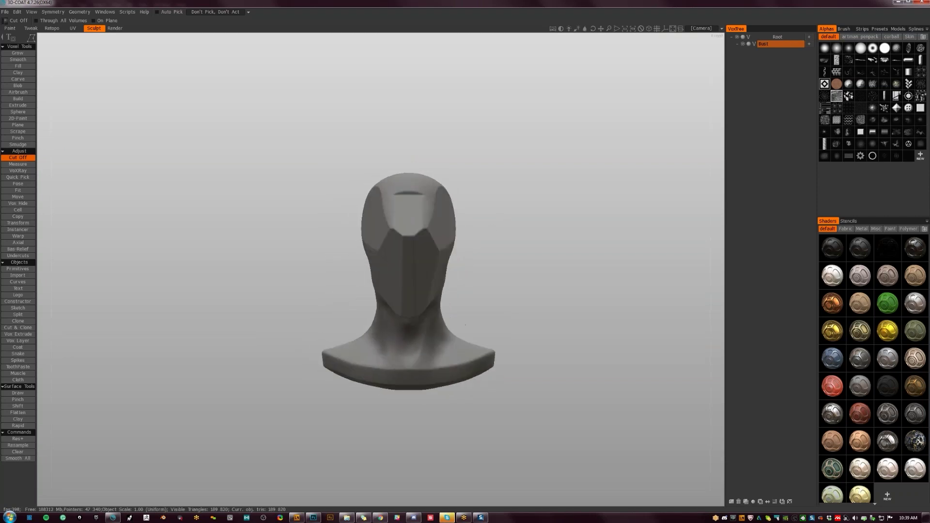
Trim the underside of the jaw and the front of the throat with Cut Off.
middle_drag(455, 195, 549, 284)
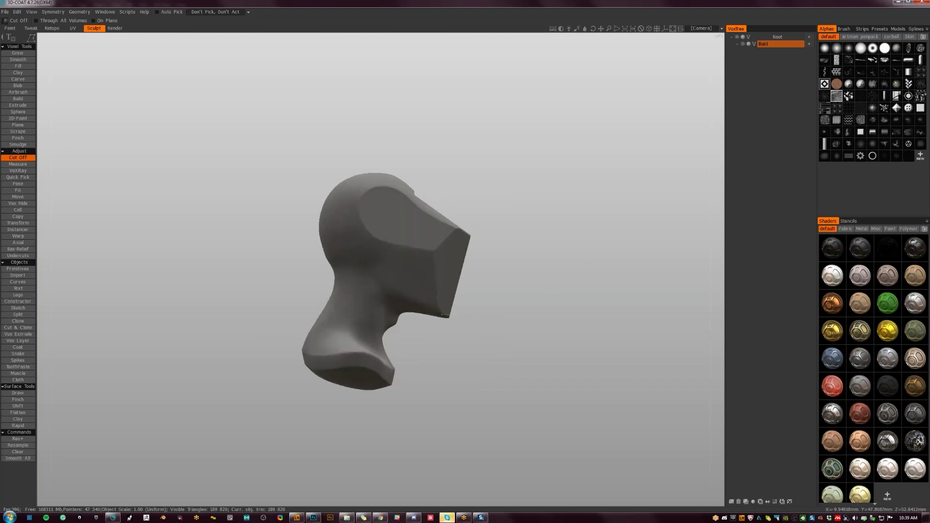
click(449, 318)
click(381, 345)
click(478, 325)
mouse_move(476, 327)
alt+mouse_down()
mouse_move(315, 337)
mouse_move(415, 332)
mouse_move(445, 310)
mouse_move(417, 330)
mouse_move(411, 319)
mouse_move(415, 332)
alt+mouse_up()
Apply the glossy black shader to the bust.
key(m)
alt+drag(486, 287, 489, 314)
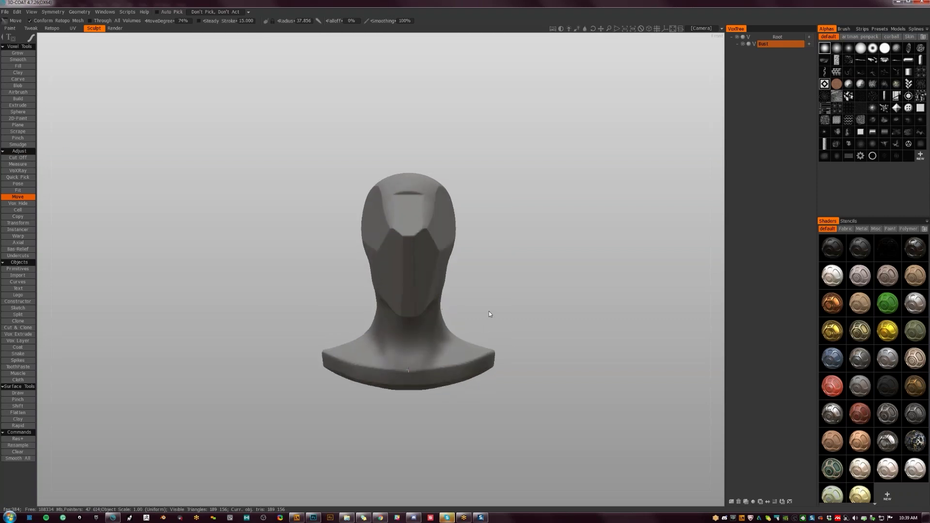
click(908, 254)
middle_drag(707, 286, 524, 300)
drag(526, 300, 515, 266)
Resample the bust with Smooth quality and a density modulation factor of about 1.96.
key(ctrl+r)
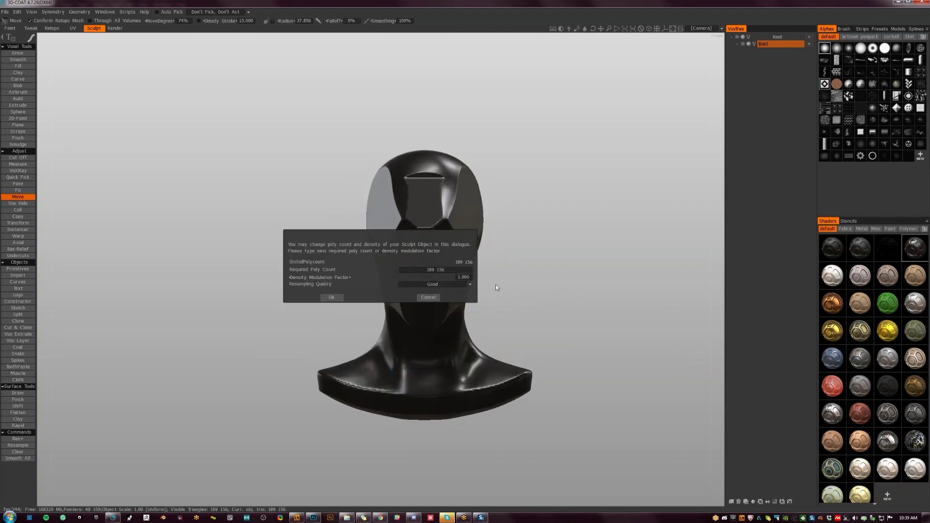
click(426, 284)
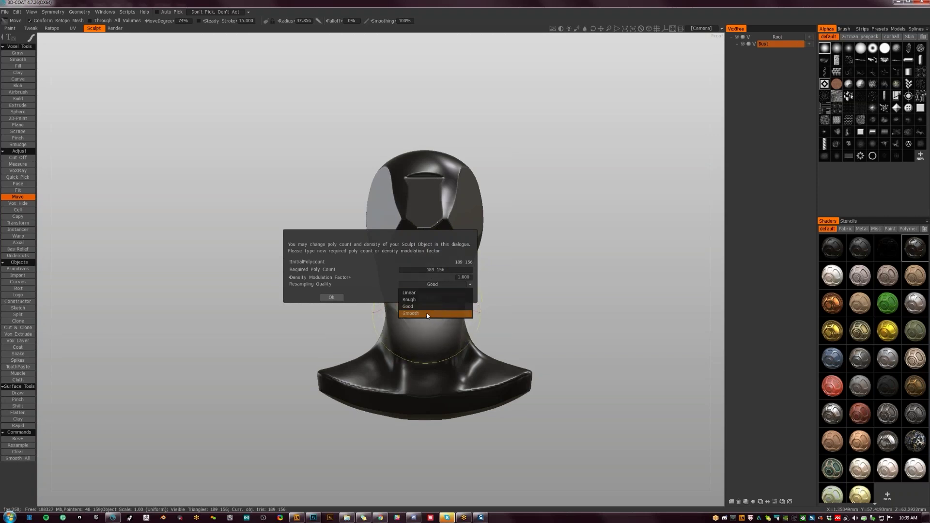
click(427, 314)
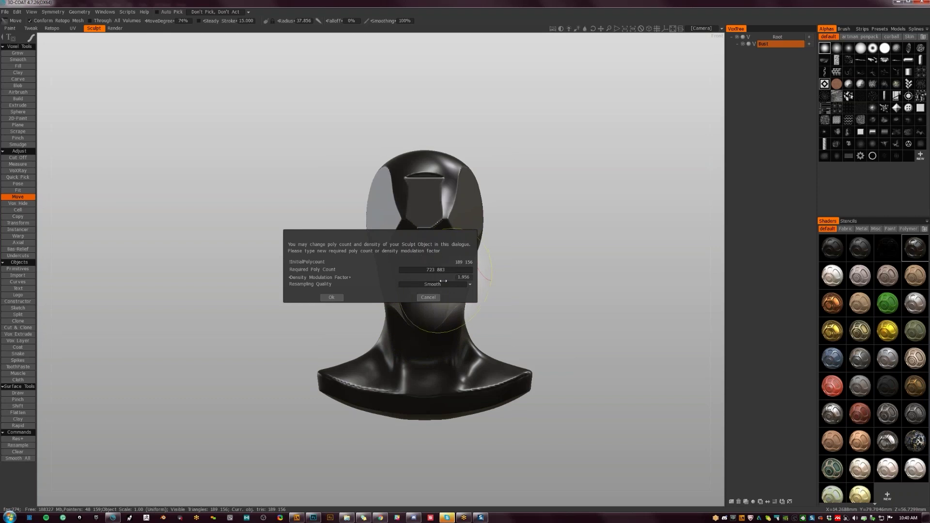
click(331, 296)
drag(506, 234, 509, 280)
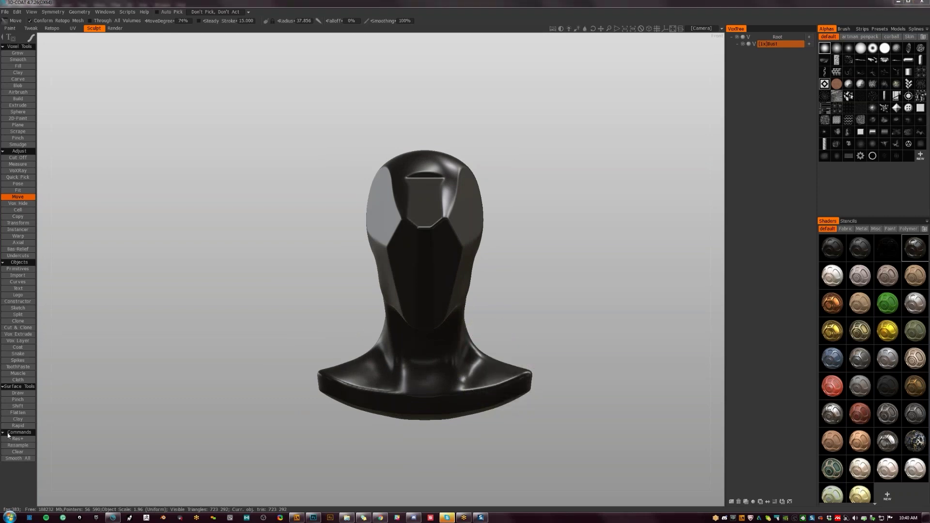
Try several environment panoramas for lighting the glossy bust and return to the dark brown one.
alt+drag(564, 272, 585, 66)
click(555, 28)
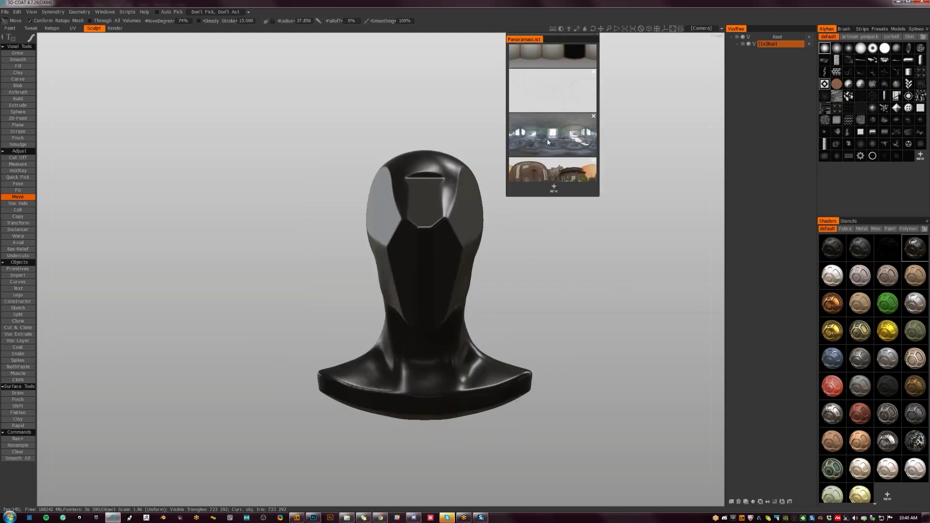
click(555, 168)
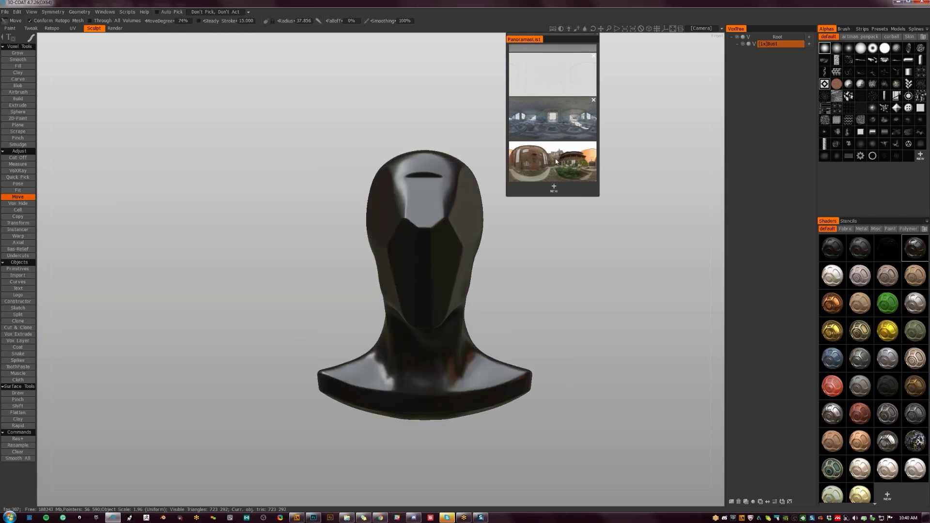
click(556, 140)
scroll(557, 170, down, 3)
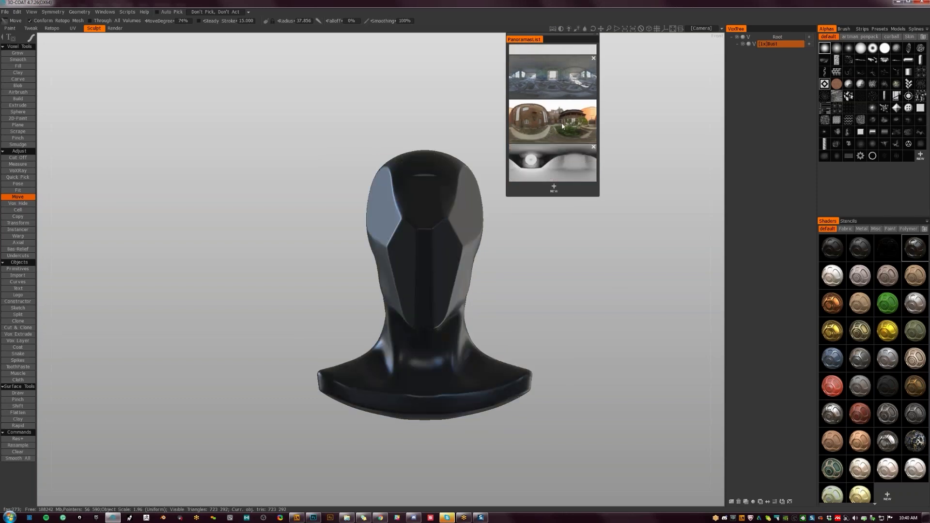
click(554, 171)
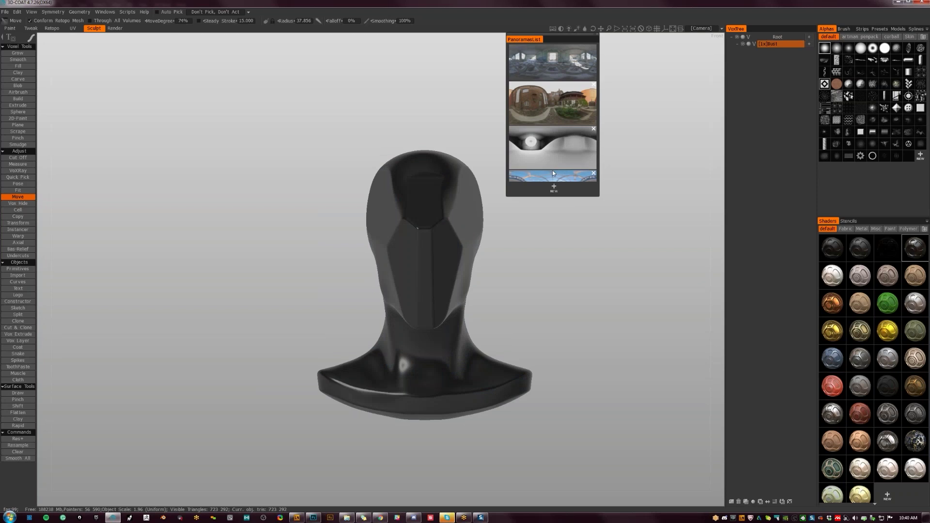
scroll(557, 160, down, 2)
click(555, 170)
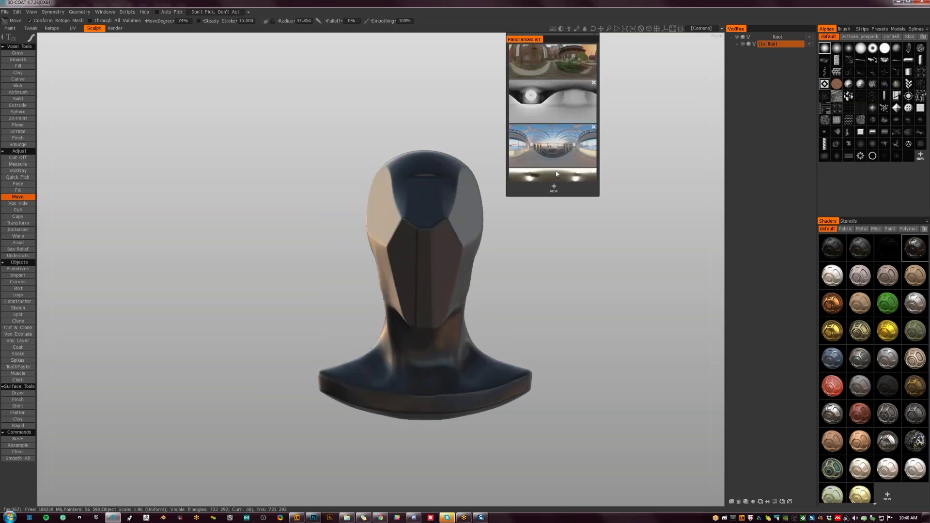
click(561, 160)
scroll(564, 141, down, 2)
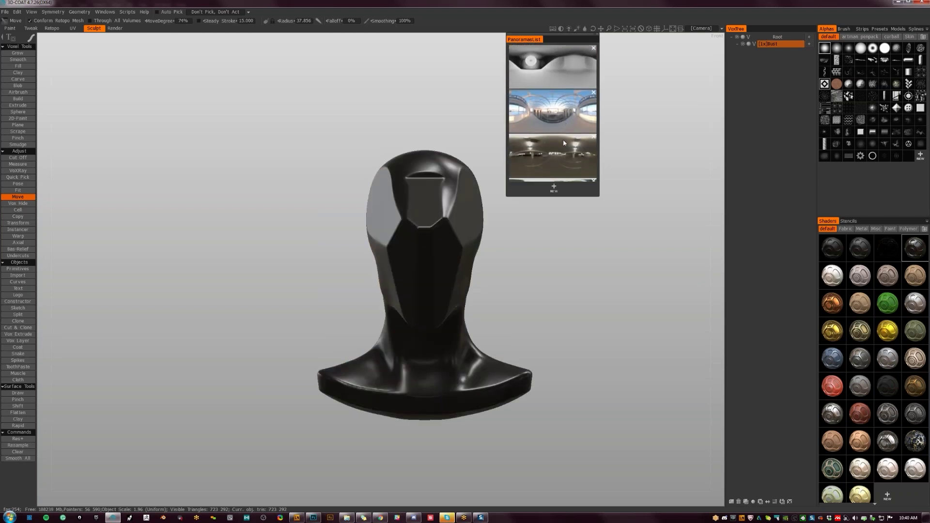
Try to slice a plane off the back of the head in side profile with Cut Off.
mouse_move(545, 307)
mouse_down()
mouse_move(621, 305)
mouse_move(580, 289)
mouse_move(561, 304)
mouse_move(626, 282)
mouse_up()
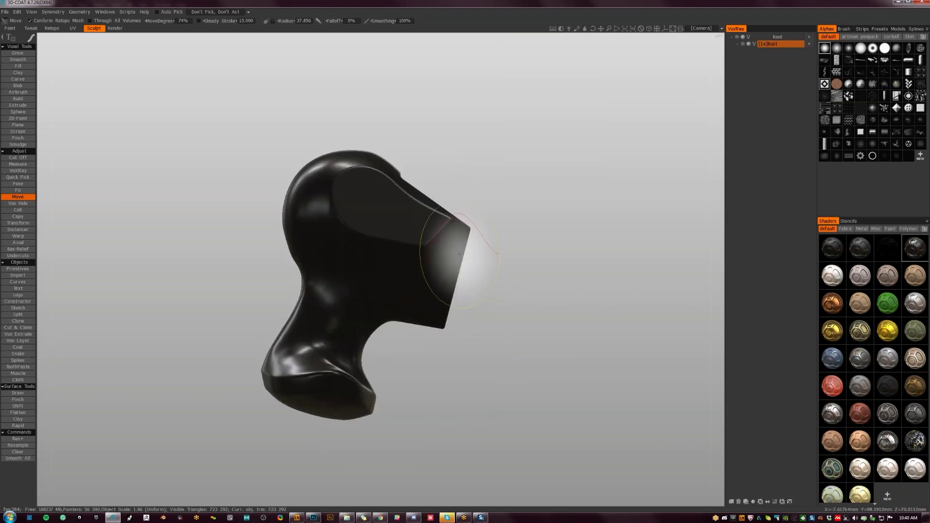
mouse_move(504, 354)
mouse_down()
mouse_move(565, 357)
mouse_move(609, 333)
mouse_move(512, 275)
mouse_up()
key(k)
click(449, 147)
click(419, 158)
drag(477, 203, 440, 268)
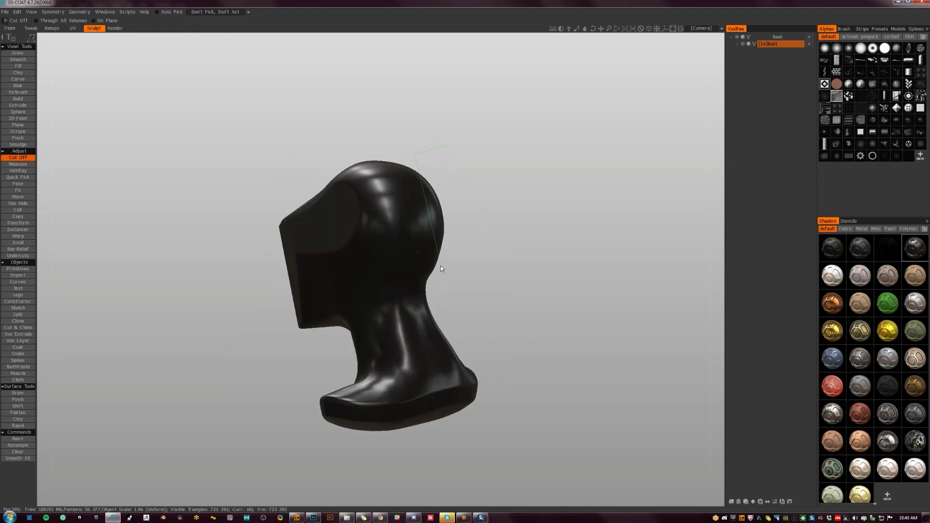
Cut a facet into the back of the neck where it meets the shoulder.
drag(492, 173, 578, 229)
drag(498, 250, 570, 256)
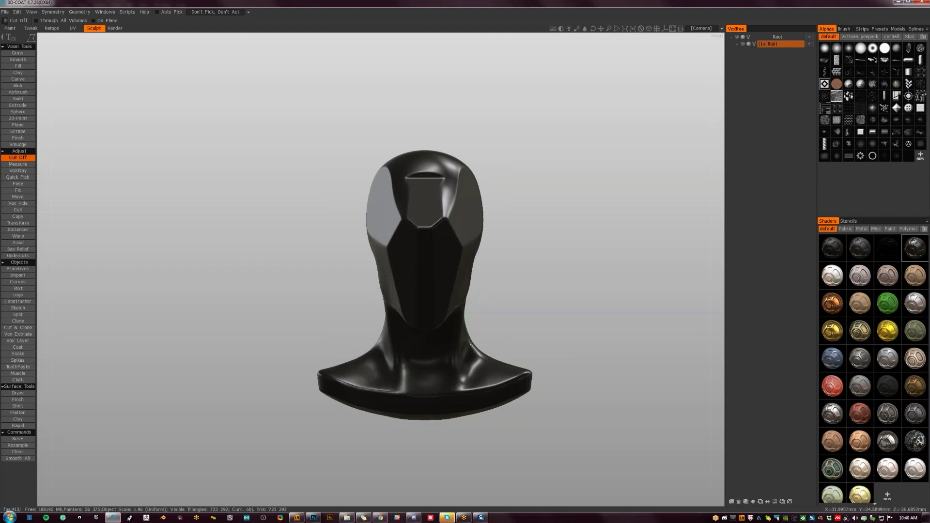
drag(511, 312, 467, 322)
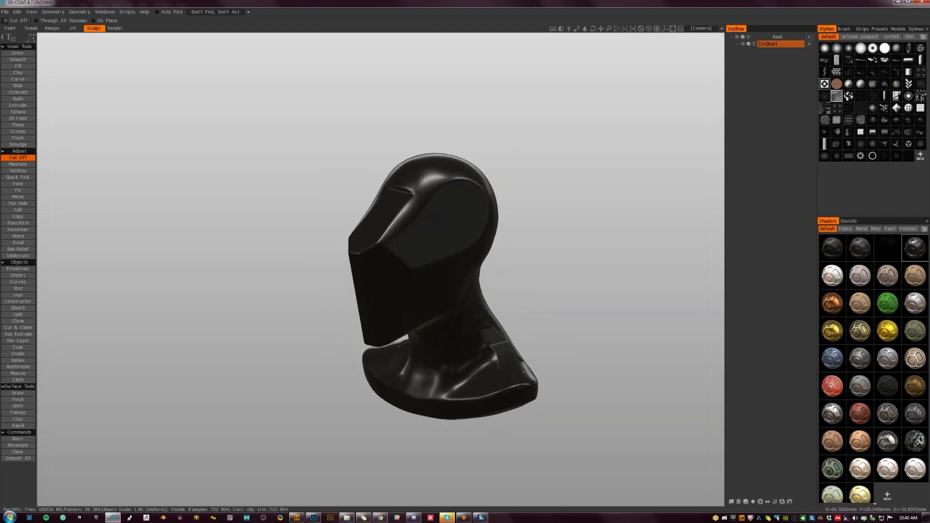
Trim the lower corner of the chin with Cut Off in side profile.
drag(598, 279, 594, 315)
drag(507, 303, 460, 327)
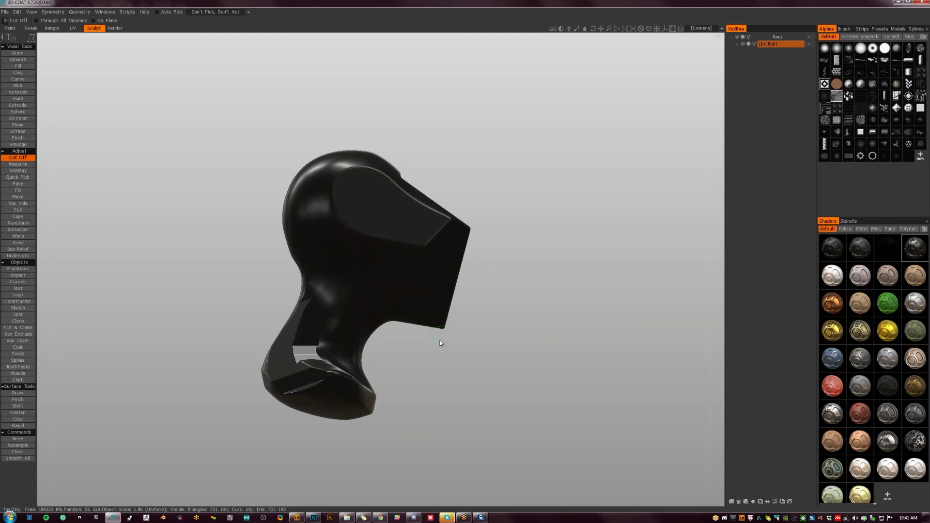
alt+drag(460, 337, 393, 181)
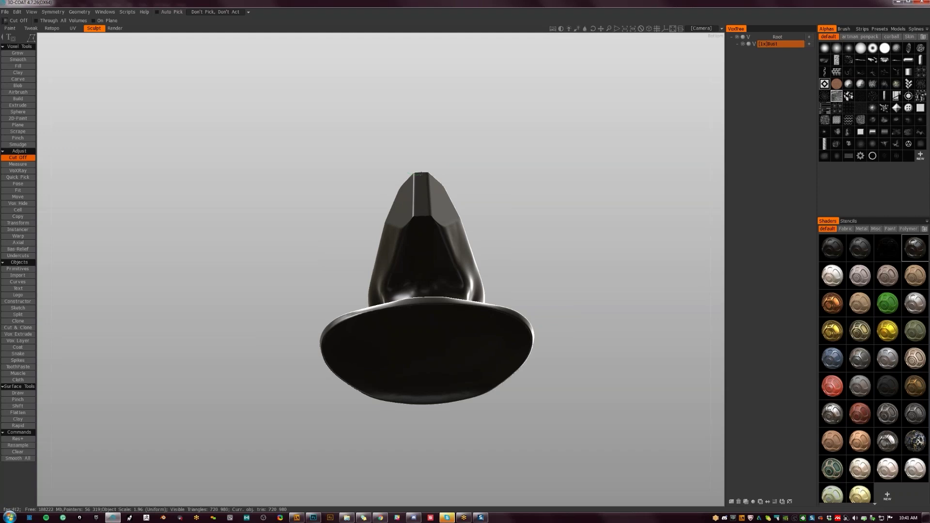
drag(419, 157, 458, 220)
Reshape the front tip of the face, where the brow plane meets the face plate, with the Move tool.
key(m)
right_drag(458, 231, 423, 229)
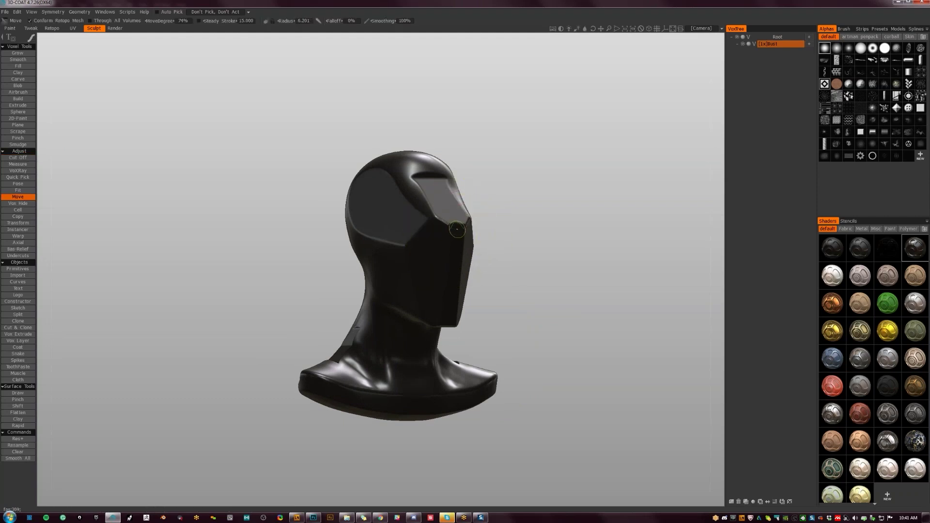
drag(501, 233, 439, 212)
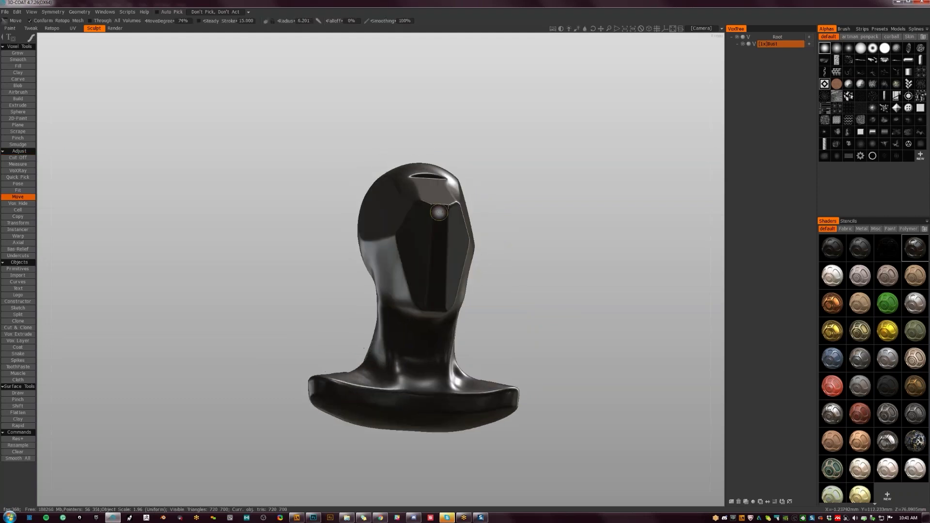
mouse_move(489, 230)
mouse_down()
mouse_move(527, 242)
mouse_move(446, 224)
mouse_up()
alt+right_drag(450, 229, 537, 264)
drag(568, 267, 519, 250)
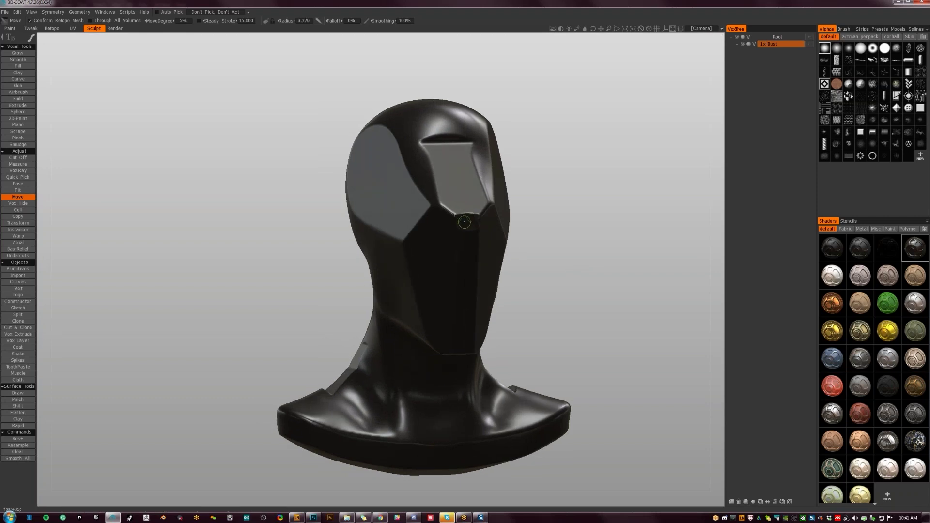
drag(564, 256, 551, 221)
key(f)
drag(453, 188, 458, 184)
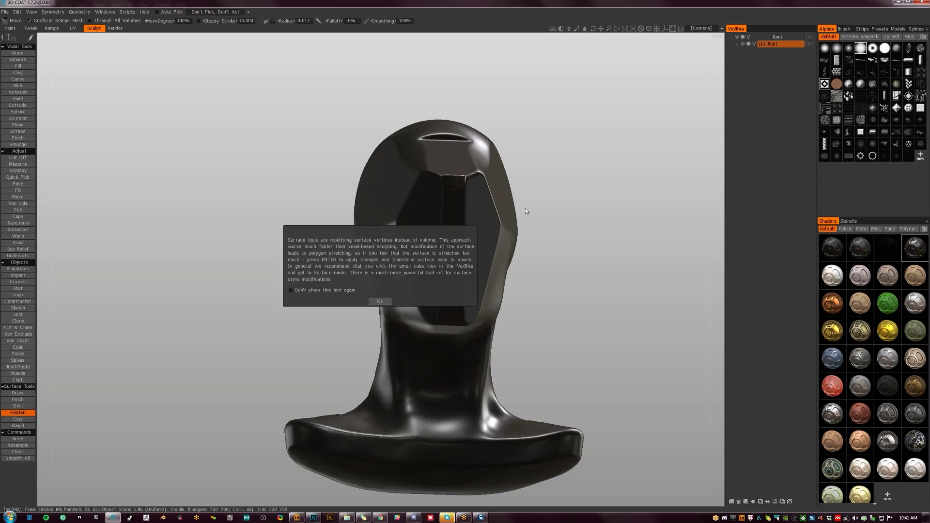
click(379, 301)
key(m)
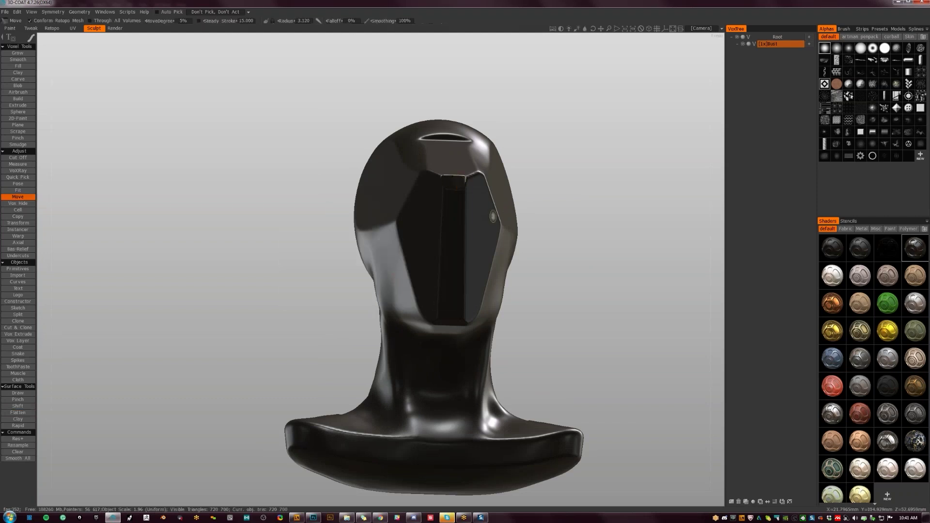
Try to adjust the brow tip further with the Move tool and undo the last change.
mouse_move(561, 216)
alt+mouse_down()
mouse_move(488, 251)
mouse_move(523, 230)
alt+mouse_up()
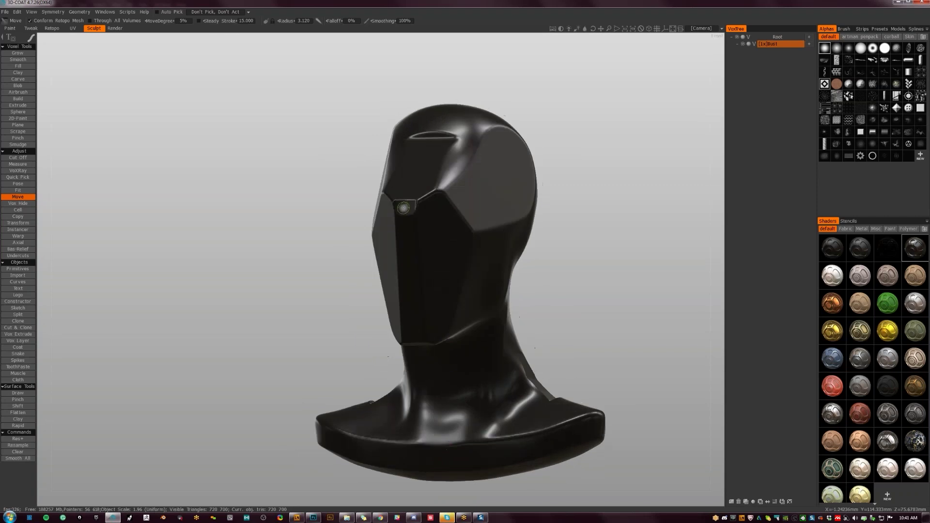
drag(408, 207, 443, 192)
mouse_move(560, 209)
mouse_down()
mouse_move(626, 183)
mouse_move(580, 204)
mouse_move(593, 220)
mouse_up()
key(ctrl+z)
Resample the bust with Smooth quality and a density modulation factor of 1.075.
right_drag(586, 231, 506, 214)
drag(515, 247, 483, 311)
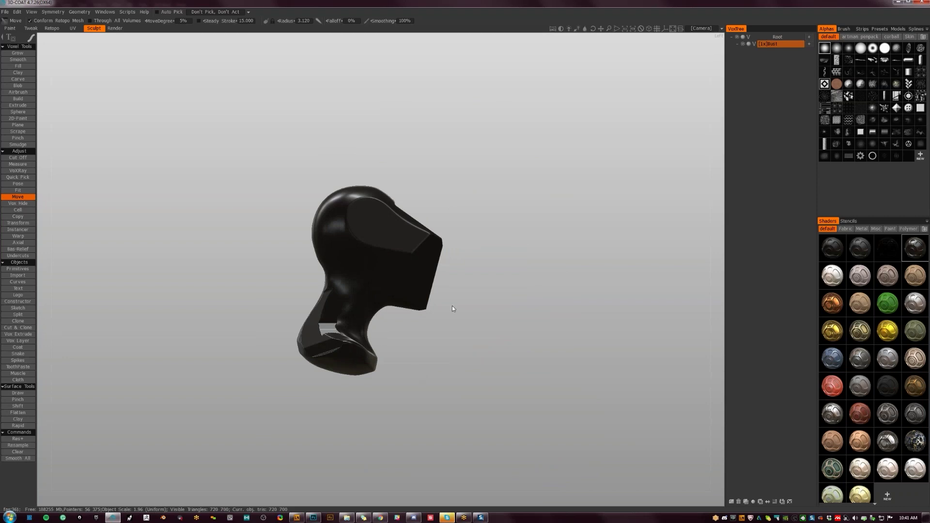
drag(519, 284, 476, 298)
right_drag(476, 295, 499, 336)
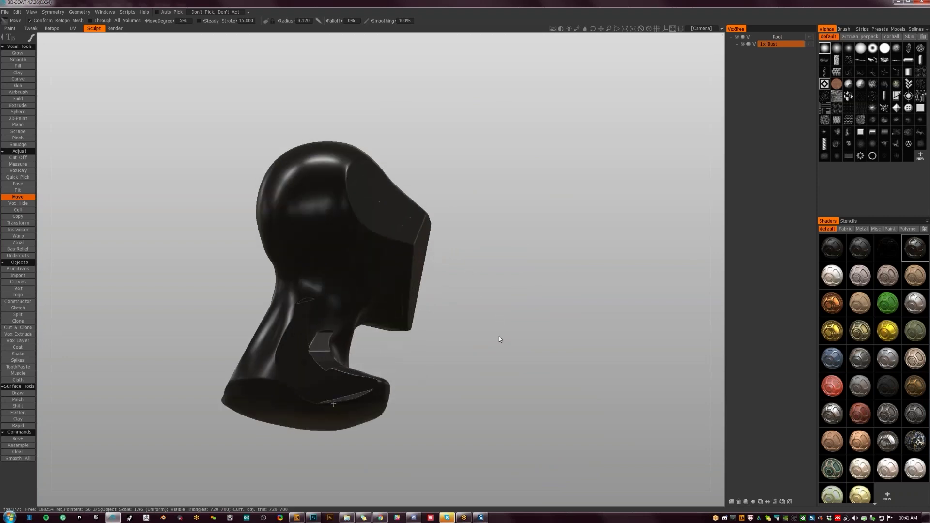
middle_drag(499, 336, 570, 256)
key(ctrl+r)
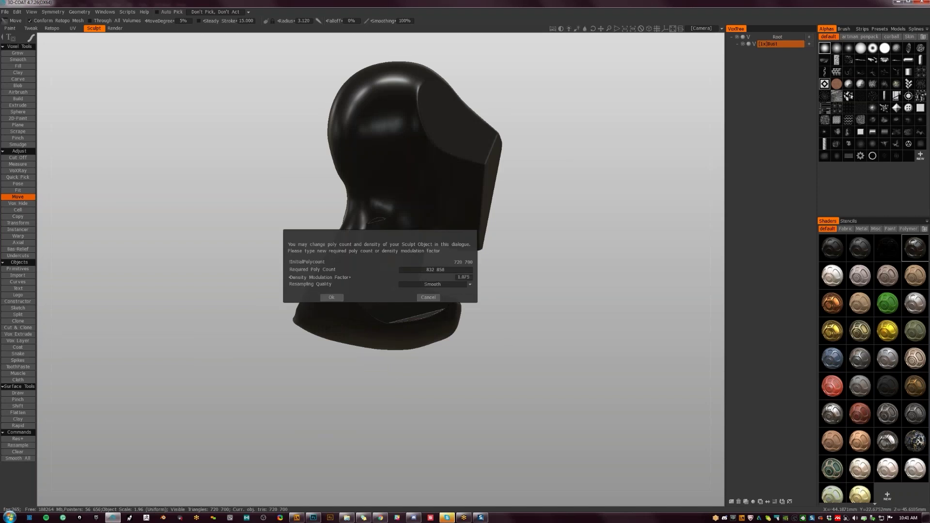
click(331, 297)
Split the back of the head, neck and shoulder into a separate volume along a polygonal outline in side profile.
drag(532, 279, 472, 292)
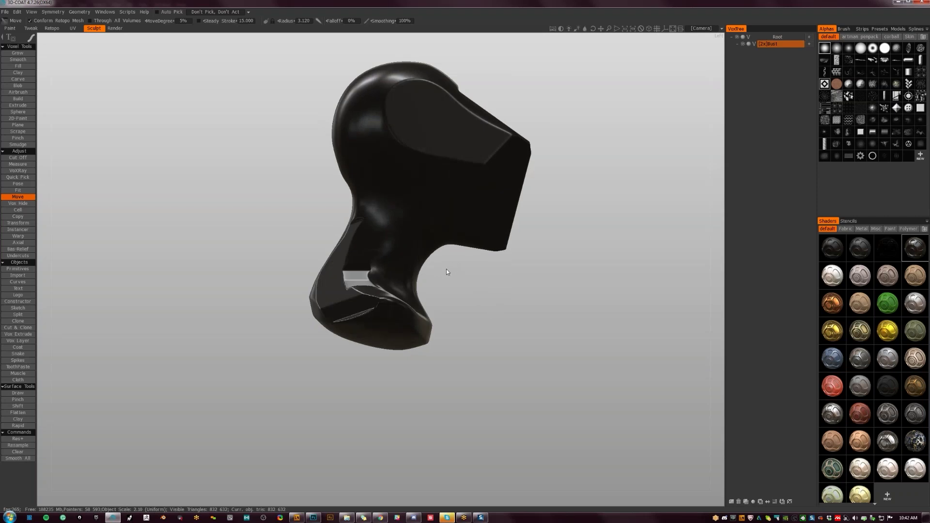
key(s)
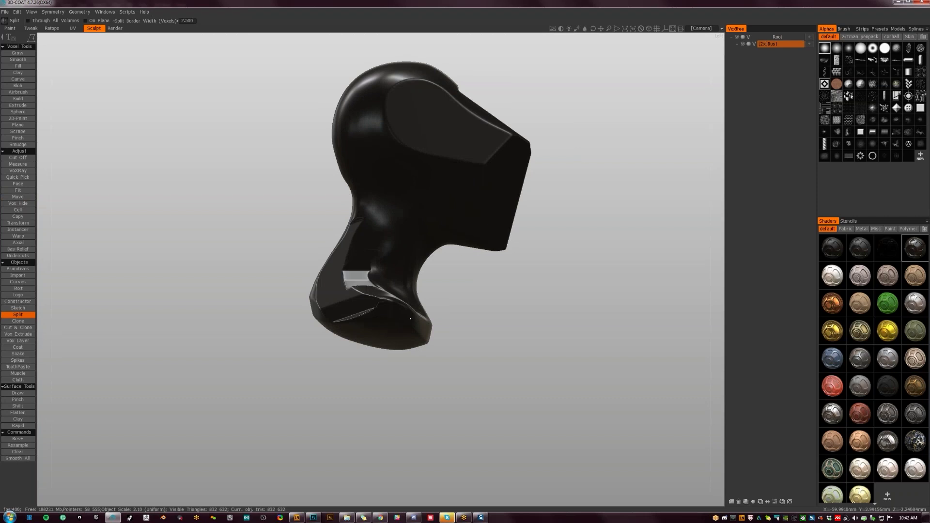
key(m)
alt+drag(410, 319, 404, 314)
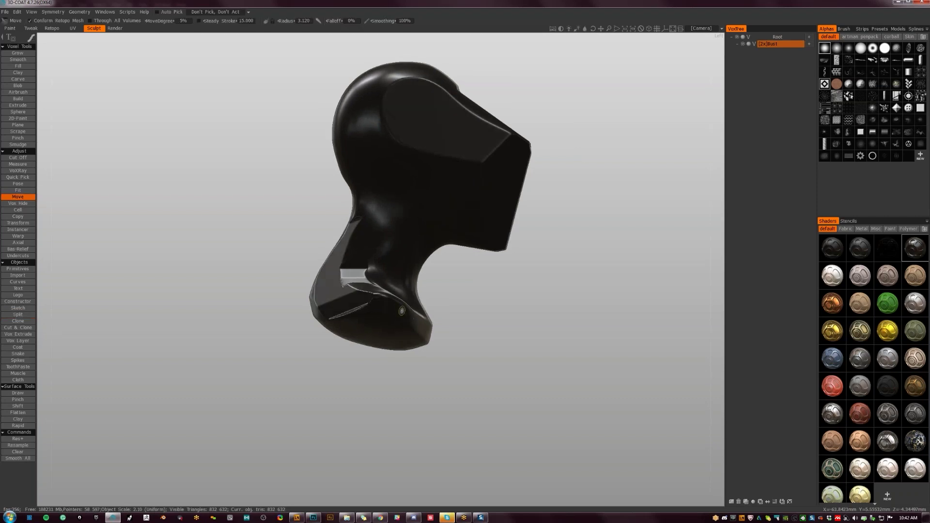
alt+drag(458, 357, 451, 360)
key(s)
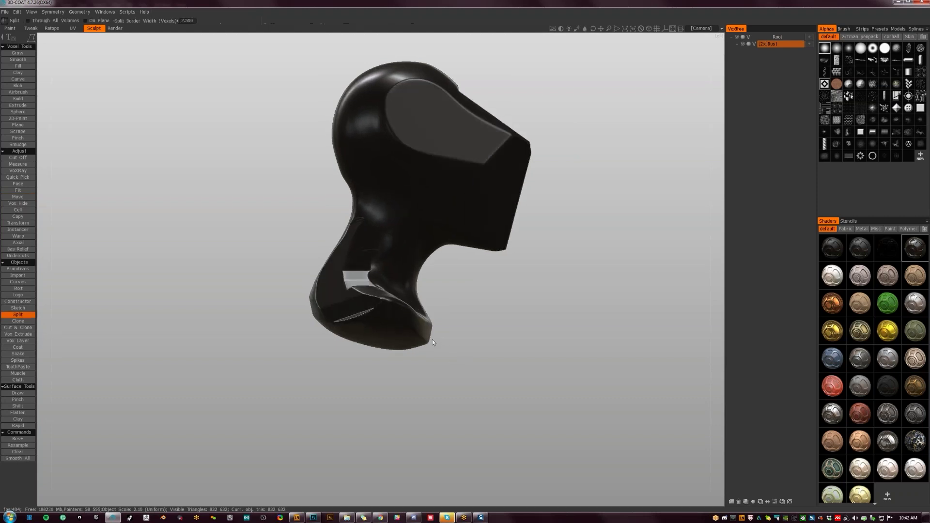
click(372, 260)
click(372, 144)
click(434, 337)
click(405, 318)
click(372, 286)
click(375, 218)
click(390, 193)
click(265, 336)
click(342, 388)
click(442, 375)
click(438, 338)
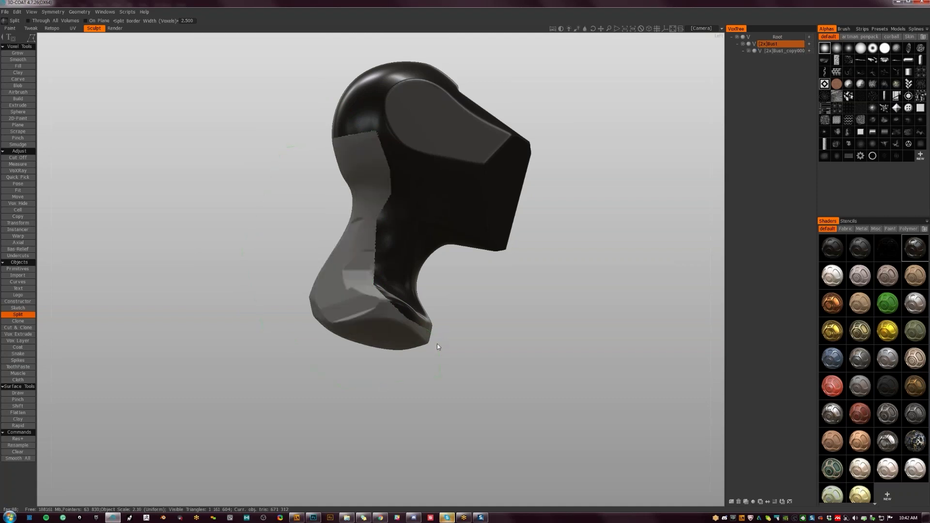
Resample the split-off back neck and shoulder piece at a higher density with Smooth quality.
alt+drag(442, 336, 467, 343)
key(h)
alt+drag(330, 378, 361, 382)
key(ctrl+r)
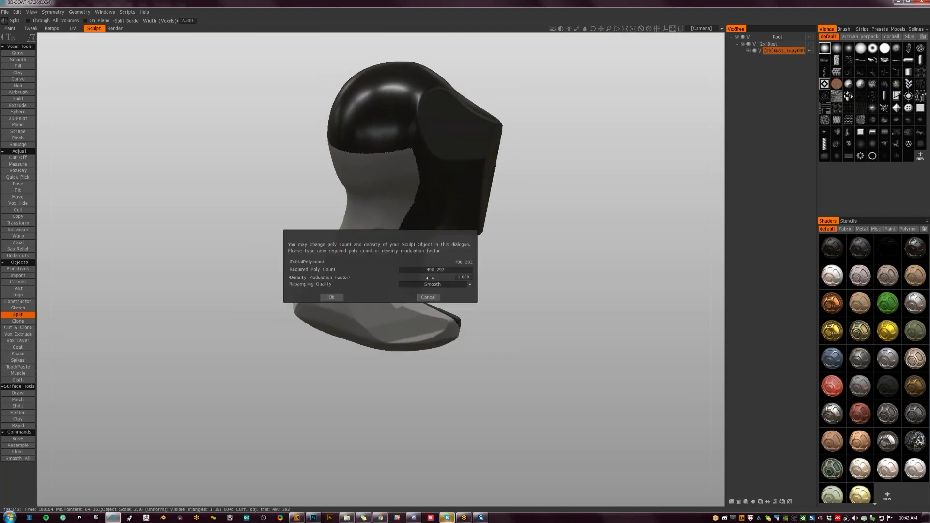
click(332, 296)
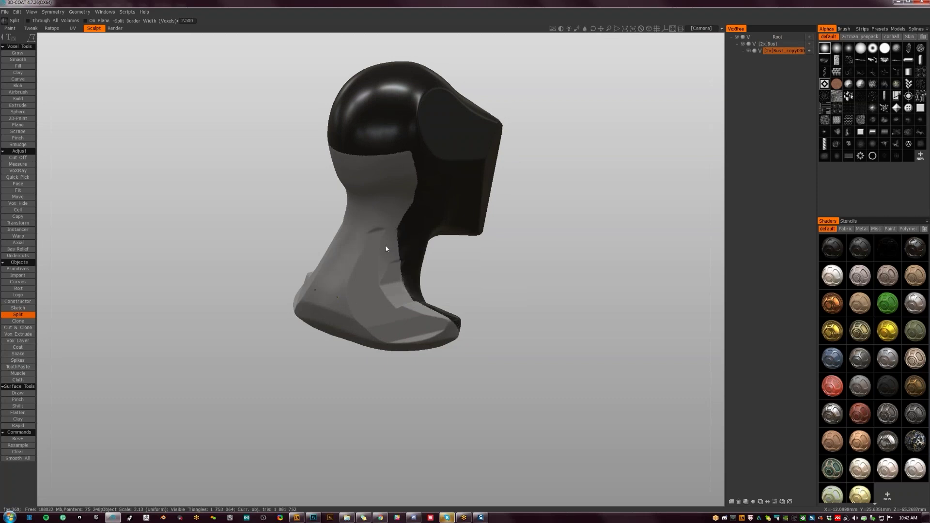
Extrude the back neck and shoulder piece by 0.100.
key(t)
drag(368, 267, 368, 269)
alt+drag(477, 283, 499, 311)
key(e)
click(460, 266)
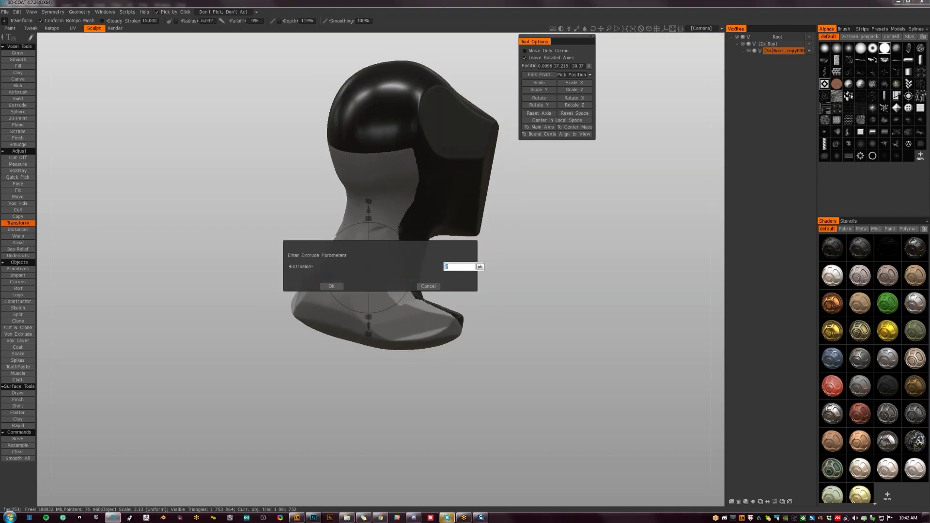
key(BackSpace)
text(100)
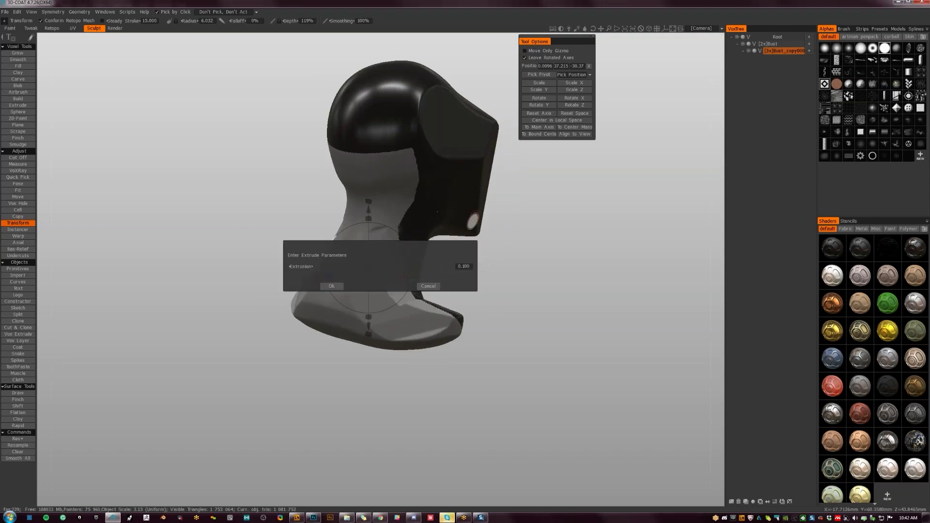
click(331, 286)
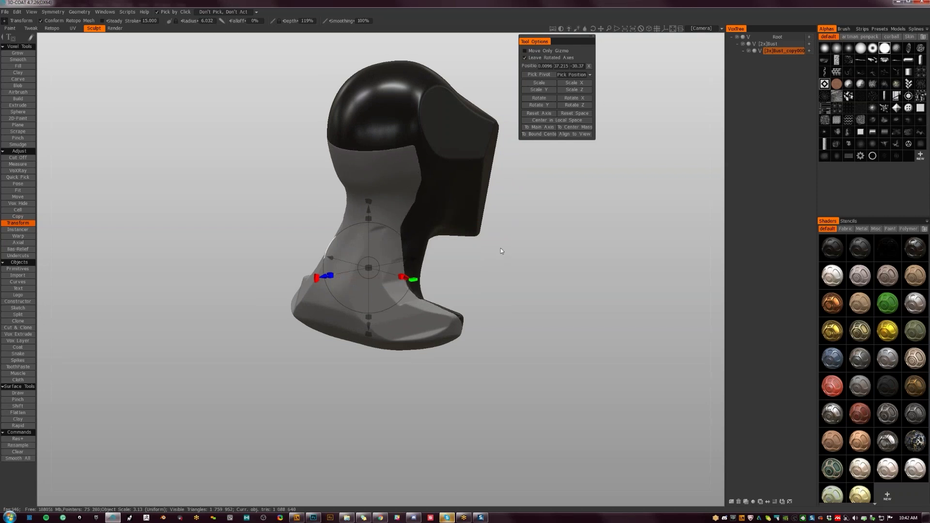
Resample the main head volume at a higher density.
drag(492, 259, 436, 277)
key(h)
key(ctrl+r)
click(331, 297)
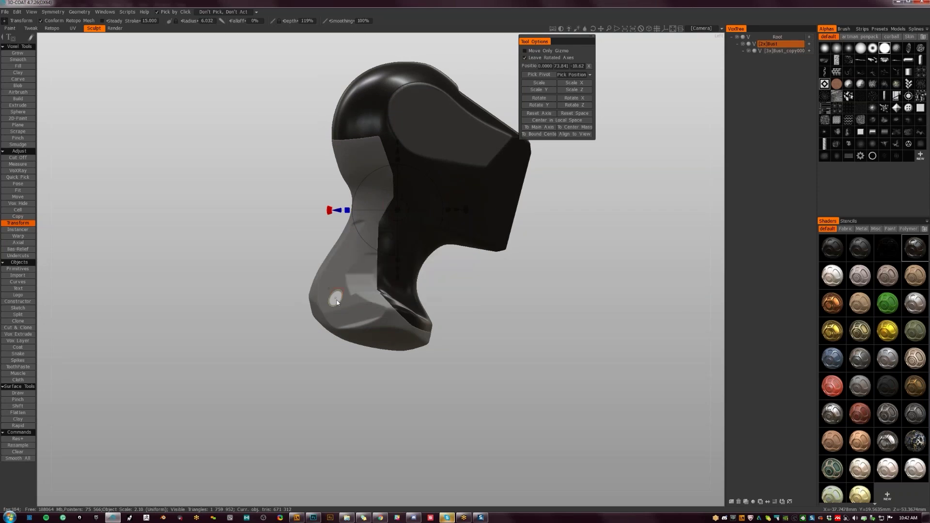
drag(498, 312, 472, 309)
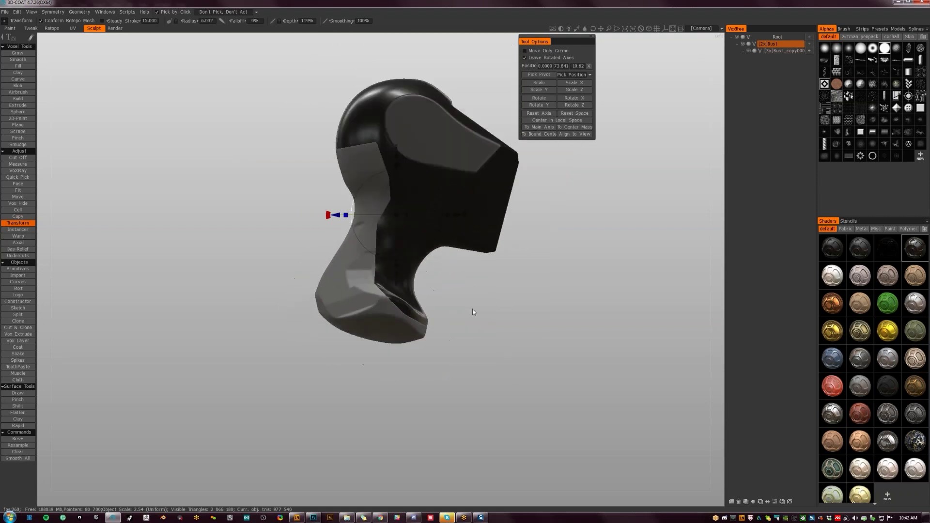
Split the upper back of the skull into its own volume, leaving a narrow band above the neck piece.
middle_drag(472, 309, 449, 351)
click(18, 314)
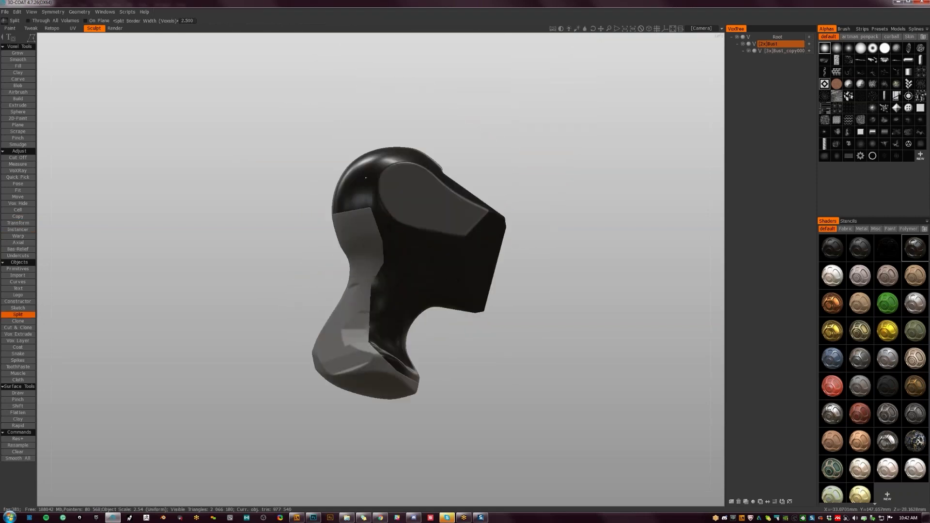
drag(324, 205, 401, 190)
click(316, 131)
key(Return)
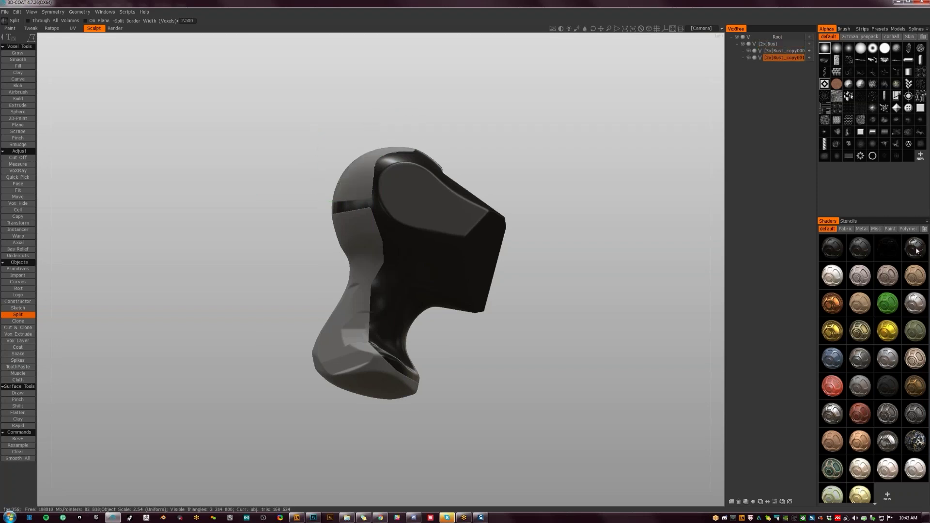
Resample the skull-cap piece at a higher density with Smooth quality and extrude it slightly.
alt+drag(489, 196, 535, 214)
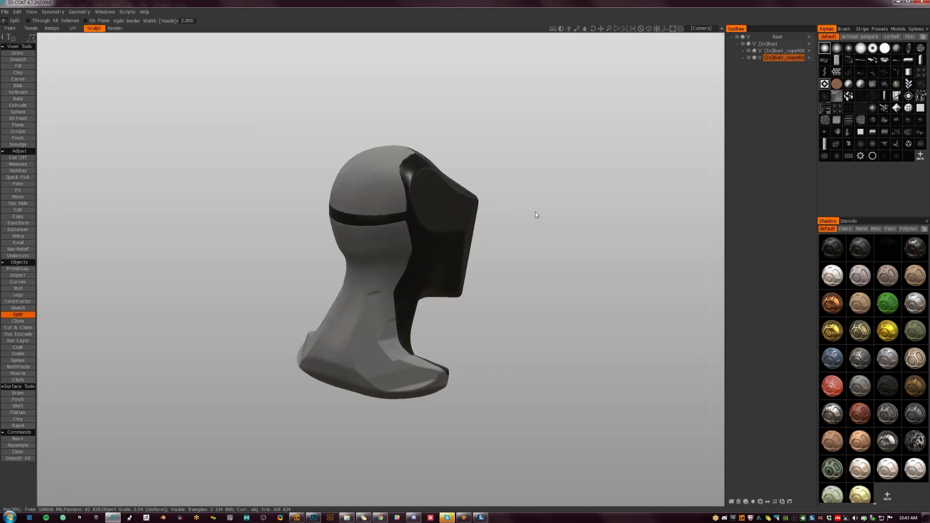
key(ctrl+r)
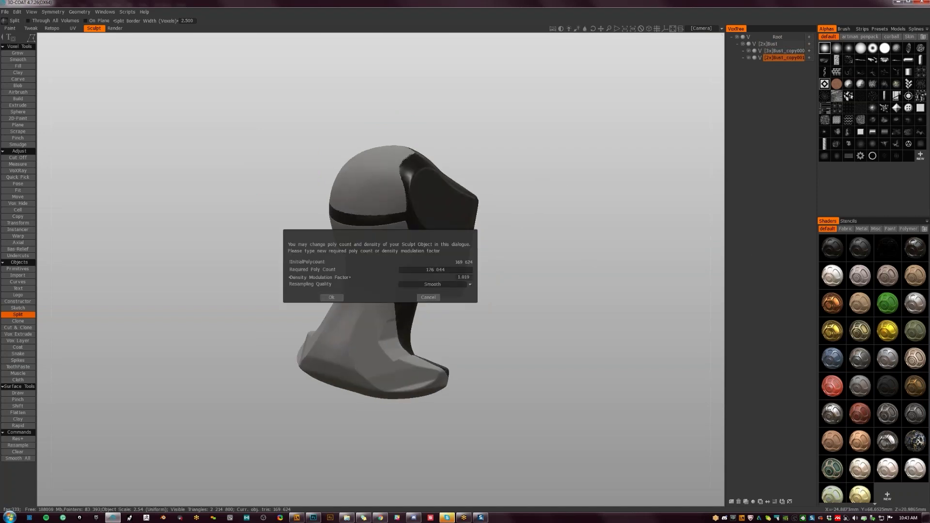
click(339, 299)
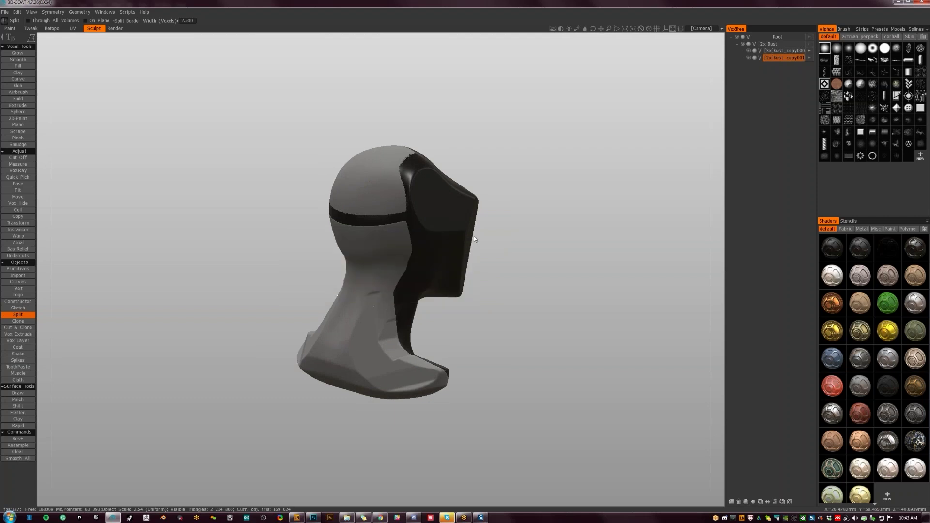
key(ctrl+e)
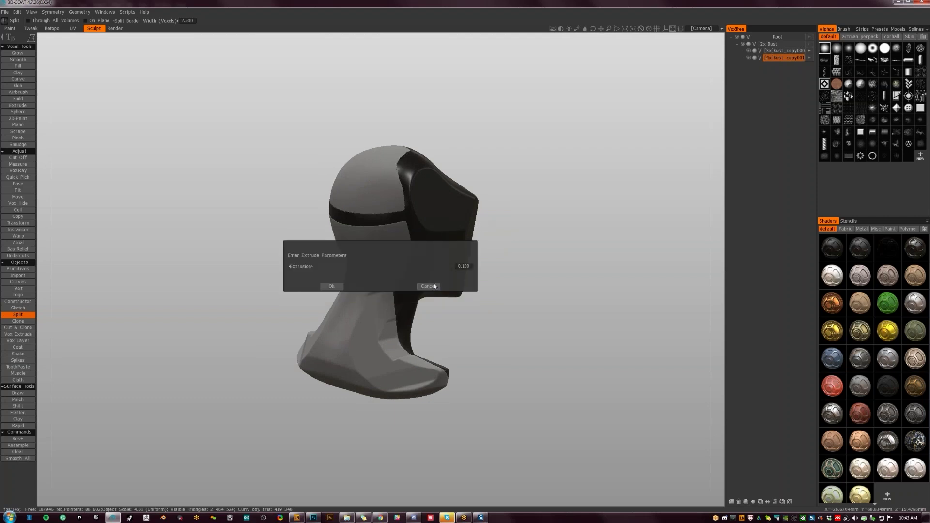
click(332, 286)
mouse_move(513, 287)
mouse_down()
mouse_move(520, 340)
mouse_move(516, 278)
mouse_move(514, 285)
mouse_up()
Resample the skull-cap piece again with Smooth quality and a density modulation factor of 1.431.
key(ctrl+r)
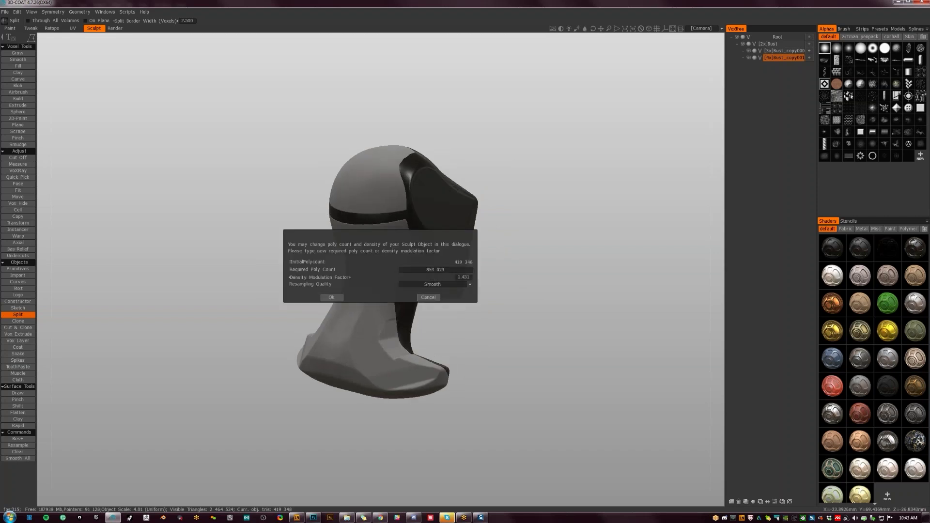
click(331, 297)
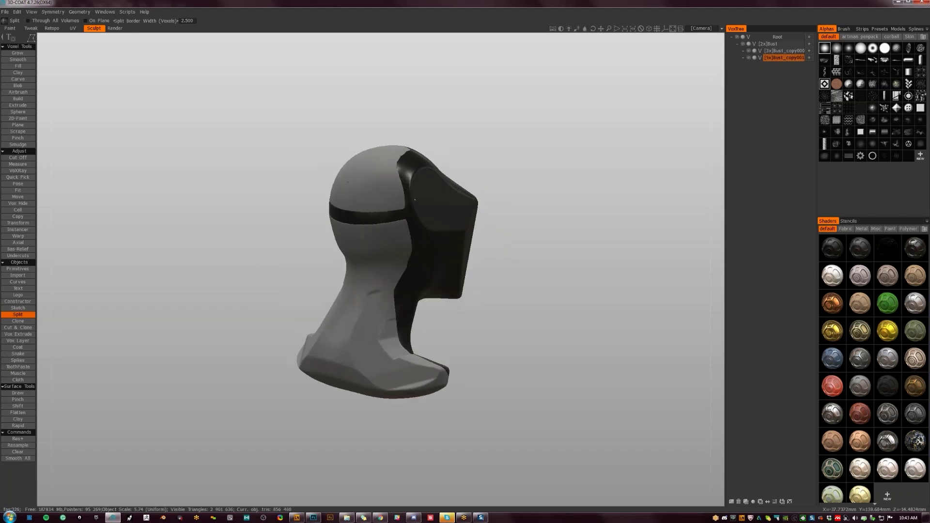
drag(509, 228, 501, 264)
key(Return)
click(336, 287)
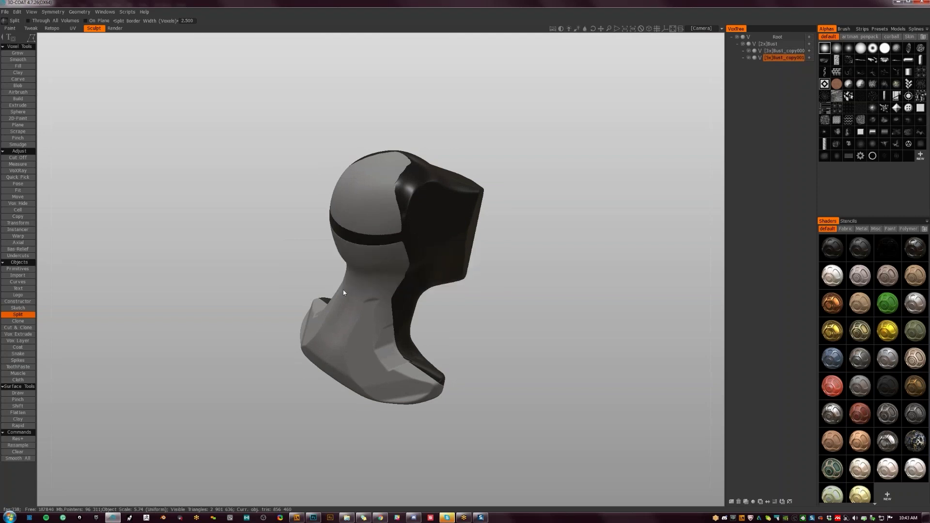
Examine the split skull, neck and shoulder panels from several angles, including a close side profile.
drag(497, 268, 436, 224)
drag(466, 169, 423, 204)
alt+right_drag(423, 204, 419, 228)
alt+middle_drag(458, 166, 438, 100)
alt+right_drag(478, 211, 530, 171)
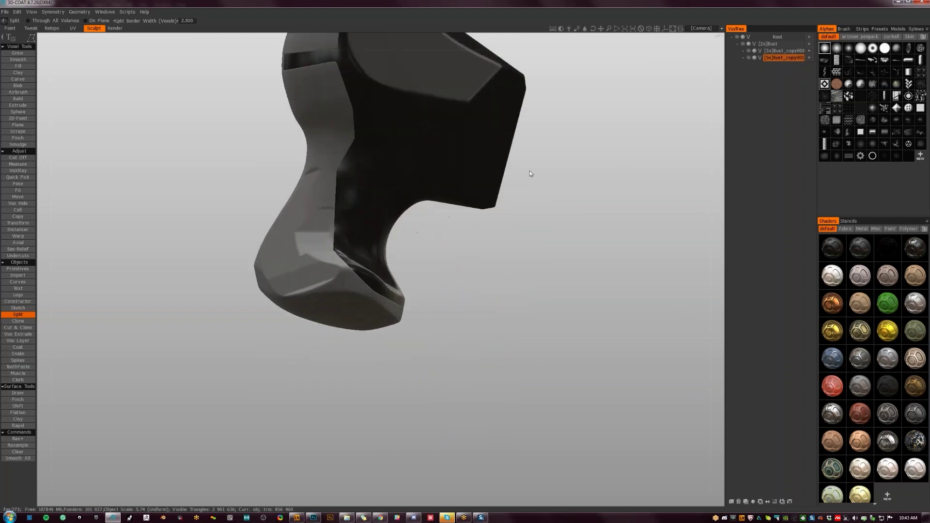
alt+middle_drag(529, 170, 535, 245)
alt+middle_drag(403, 310, 398, 320)
Hide a section of the main bust volume beneath the jaw and at the throat with Vox Hide.
key(h)
alt+drag(475, 197, 435, 197)
click(18, 204)
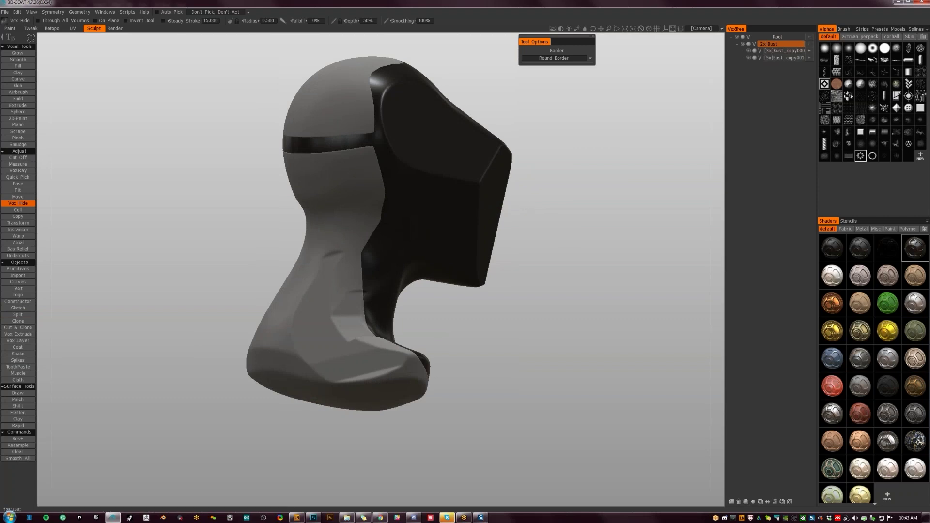
key(space)
click(571, 207)
drag(532, 199, 401, 221)
mouse_move(386, 294)
mouse_down()
mouse_move(458, 324)
mouse_move(564, 229)
mouse_move(536, 278)
mouse_move(550, 208)
mouse_move(512, 275)
mouse_move(371, 236)
mouse_move(349, 204)
mouse_move(296, 169)
mouse_move(334, 204)
mouse_move(373, 266)
mouse_move(308, 220)
mouse_up()
key(Return)
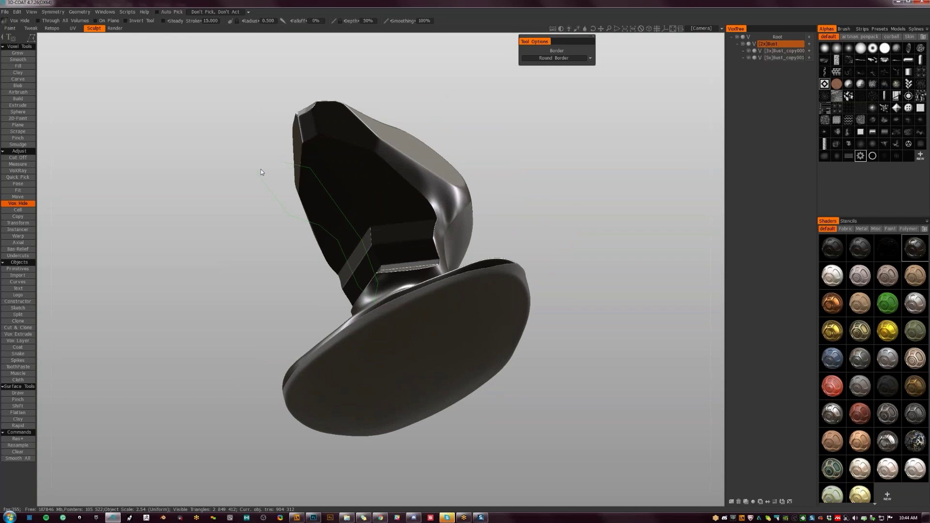
Hide a narrow strip along the front of the lower face between mouth and chin with Vox Hide.
drag(268, 167, 280, 163)
mouse_move(294, 225)
alt+mouse_down()
mouse_move(388, 270)
mouse_move(456, 285)
mouse_move(298, 300)
mouse_move(368, 296)
mouse_move(386, 243)
mouse_move(453, 245)
mouse_move(475, 266)
mouse_move(520, 235)
alt+mouse_up()
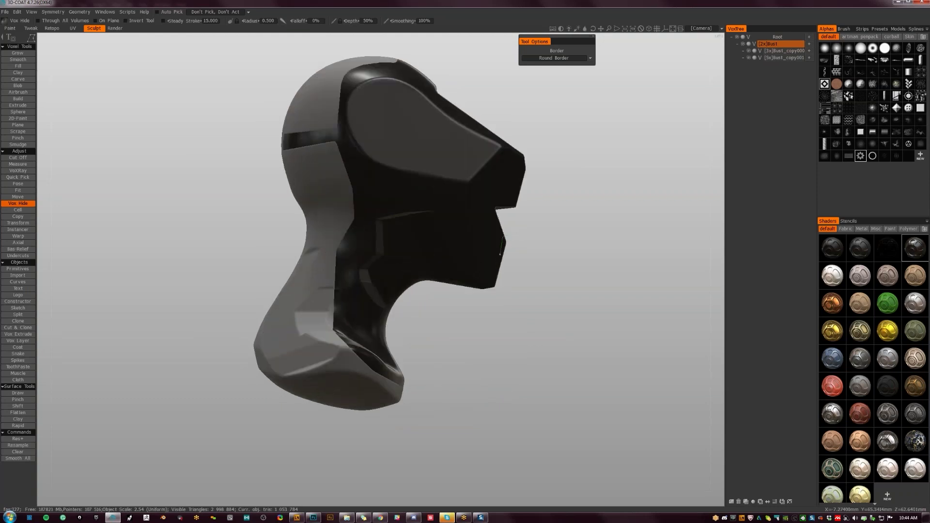
key(ctrl+z)
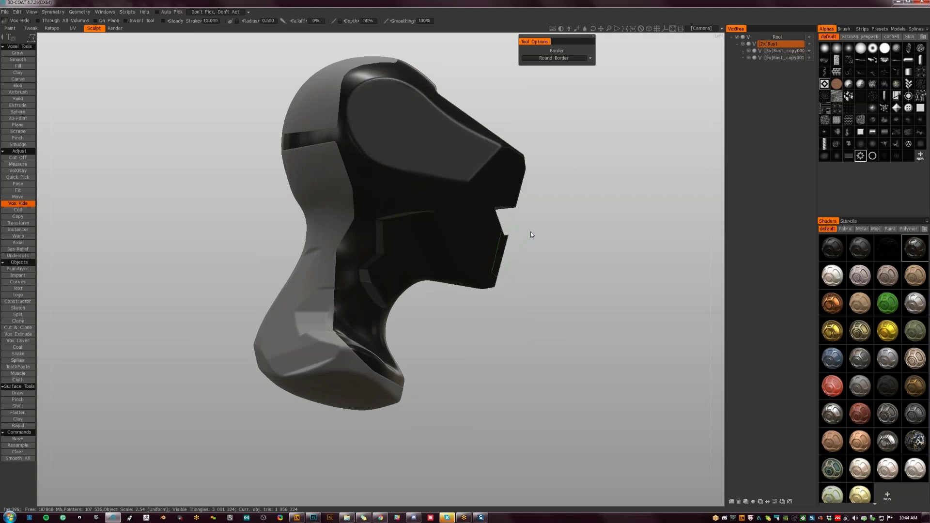
click(502, 230)
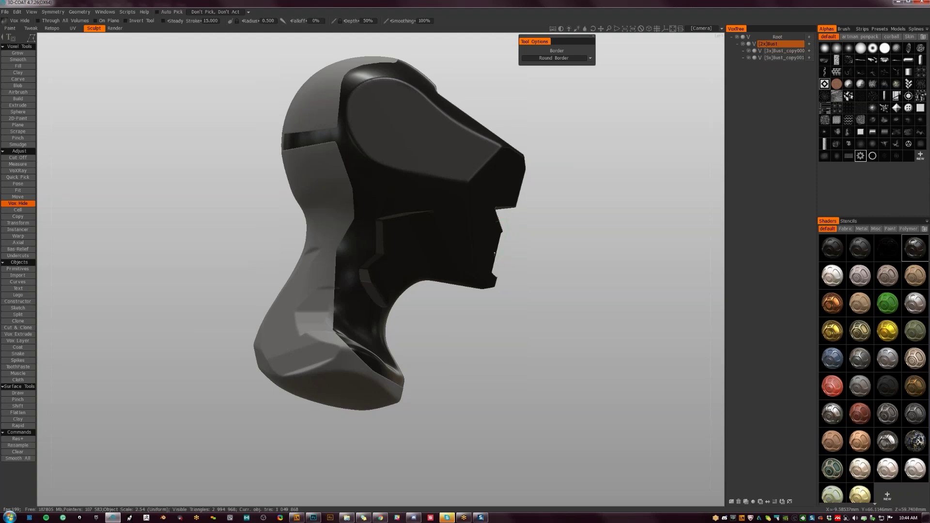
Try to hide a small notch in the upper lip at the edge of the mouth opening.
ctrl+drag(496, 244, 515, 243)
click(510, 237)
click(514, 196)
double_click(518, 220)
mouse_move(517, 220)
mouse_down()
mouse_move(474, 219)
mouse_move(520, 217)
mouse_up()
key(ctrl+z)
click(514, 213)
click(503, 227)
double_click(522, 231)
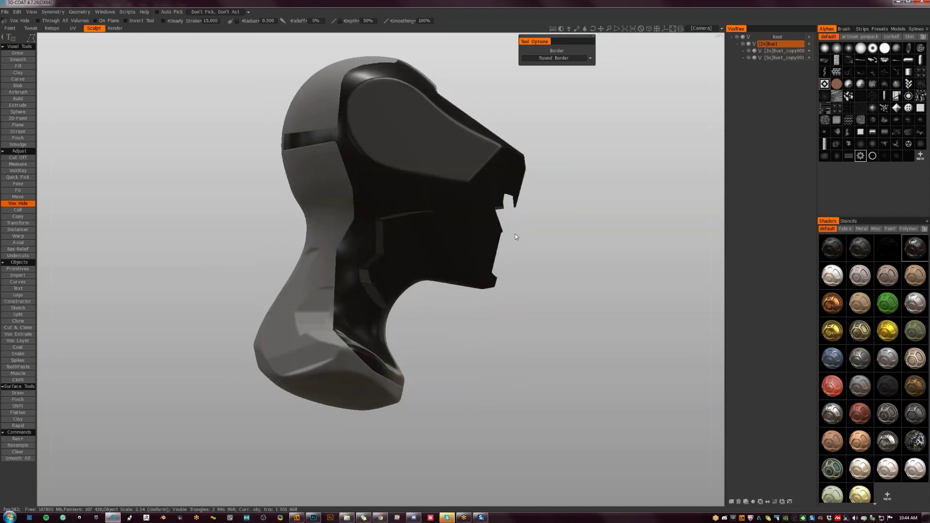
Objectify the hidden parts of the main bust as a separate volume.
alt+drag(516, 234, 397, 232)
mouse_move(397, 232)
right_down()
mouse_move(429, 234)
mouse_move(400, 232)
right_up()
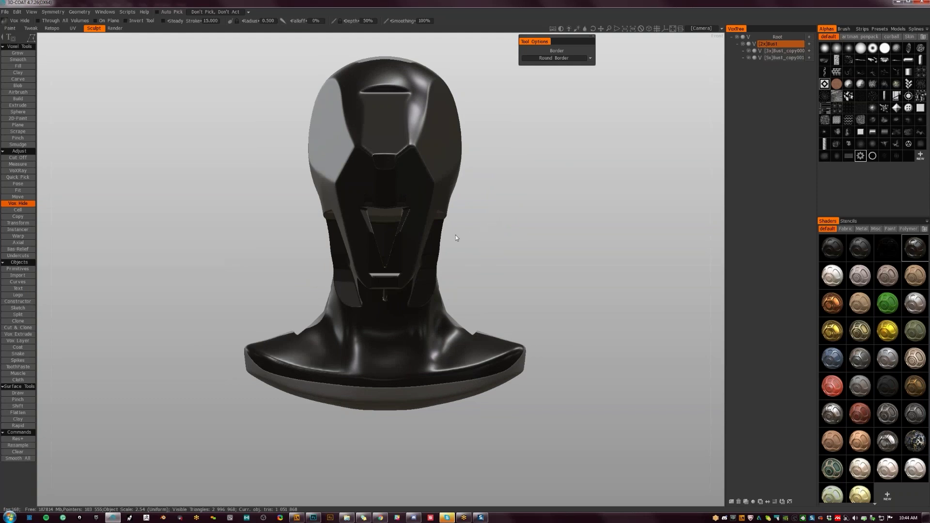
right_drag(464, 252, 486, 253)
click(80, 13)
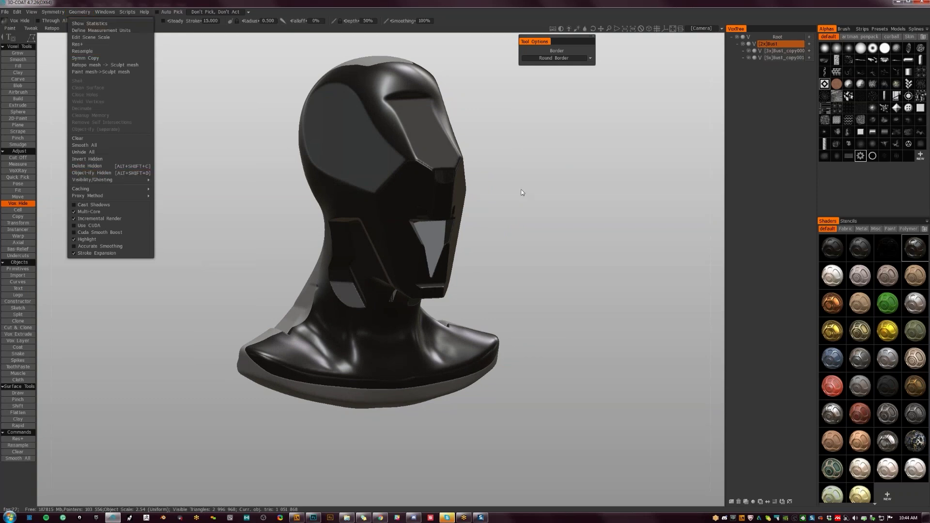
click(543, 203)
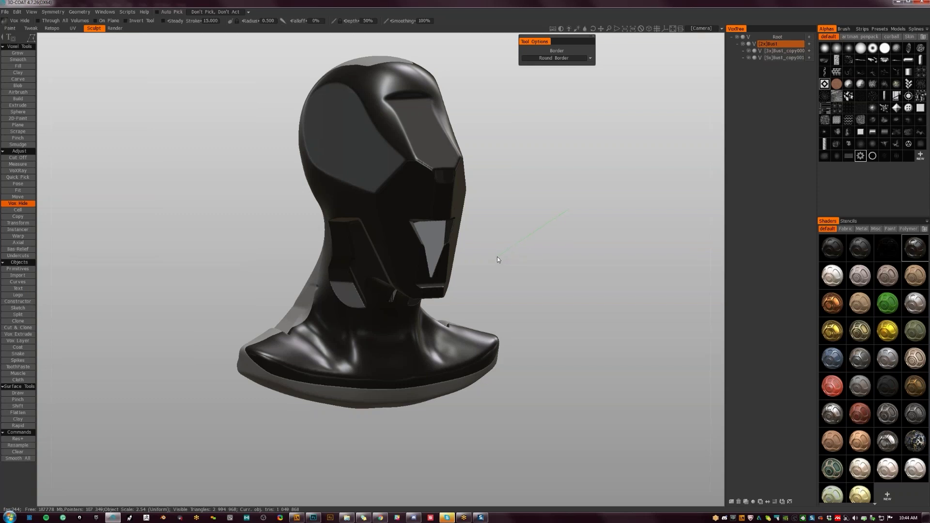
mouse_move(494, 259)
alt+mouse_down()
mouse_move(511, 248)
mouse_move(465, 249)
mouse_move(561, 245)
mouse_move(474, 245)
mouse_move(555, 243)
mouse_move(531, 249)
mouse_move(547, 312)
mouse_move(490, 276)
mouse_move(434, 286)
mouse_move(504, 312)
mouse_move(543, 360)
mouse_move(572, 371)
mouse_move(535, 289)
mouse_move(452, 327)
mouse_move(352, 338)
mouse_move(426, 332)
mouse_move(498, 358)
mouse_move(510, 267)
mouse_move(529, 253)
mouse_move(472, 222)
mouse_move(440, 229)
mouse_move(530, 230)
mouse_move(533, 213)
mouse_move(460, 227)
mouse_move(431, 201)
alt+mouse_up()
key(ctrl+shift+h)
key(m)
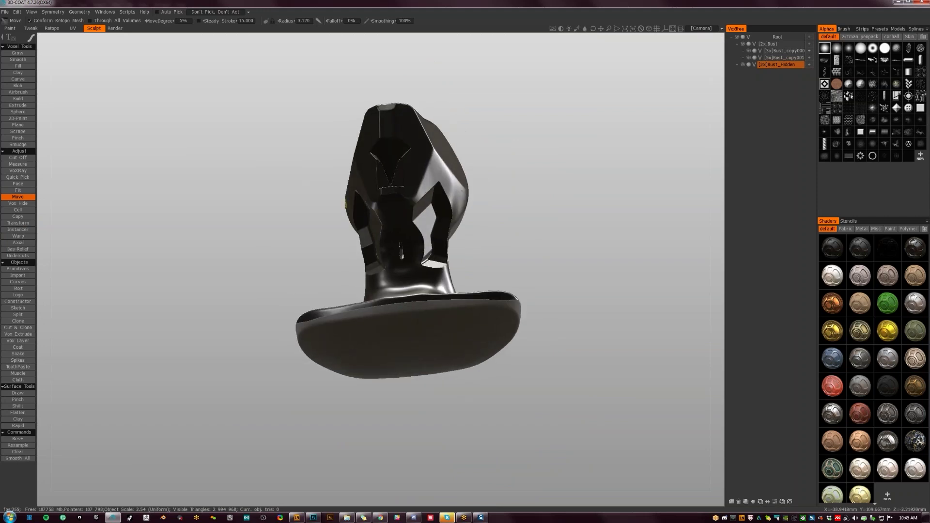
Return to Vox Hide and delete the Bust_Hidden volume.
key(space)
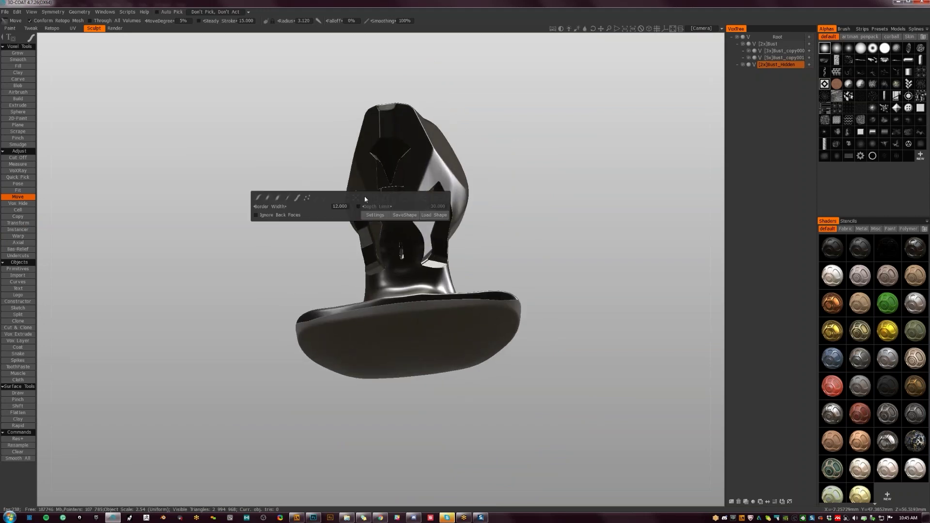
click(294, 214)
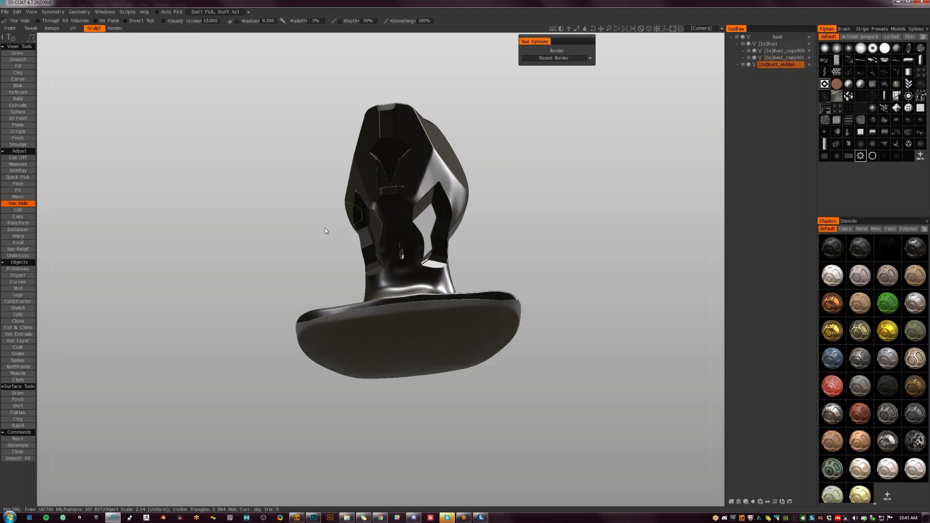
drag(319, 229, 412, 237)
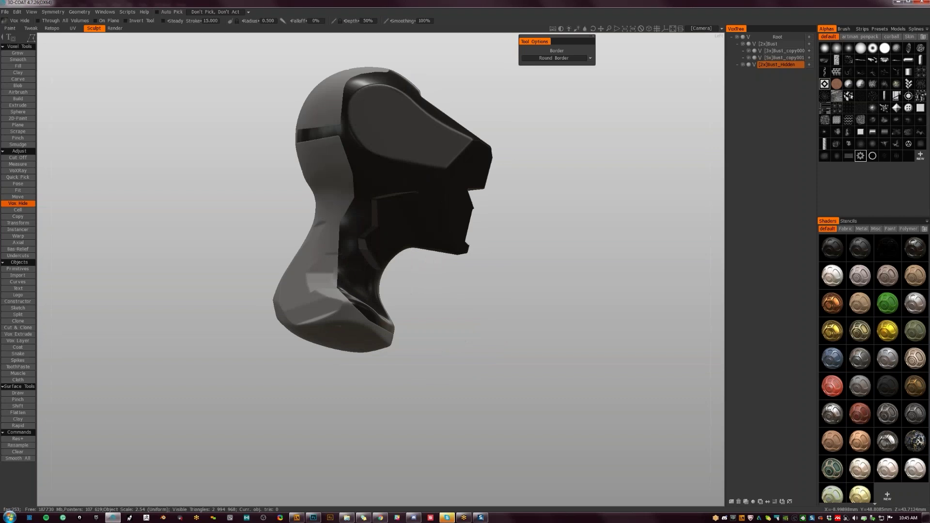
drag(500, 190, 545, 218)
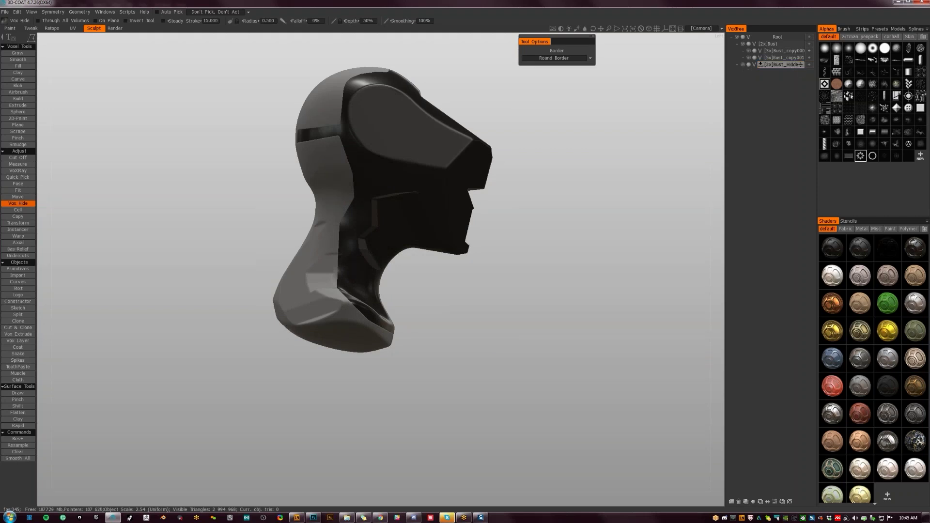
click(737, 502)
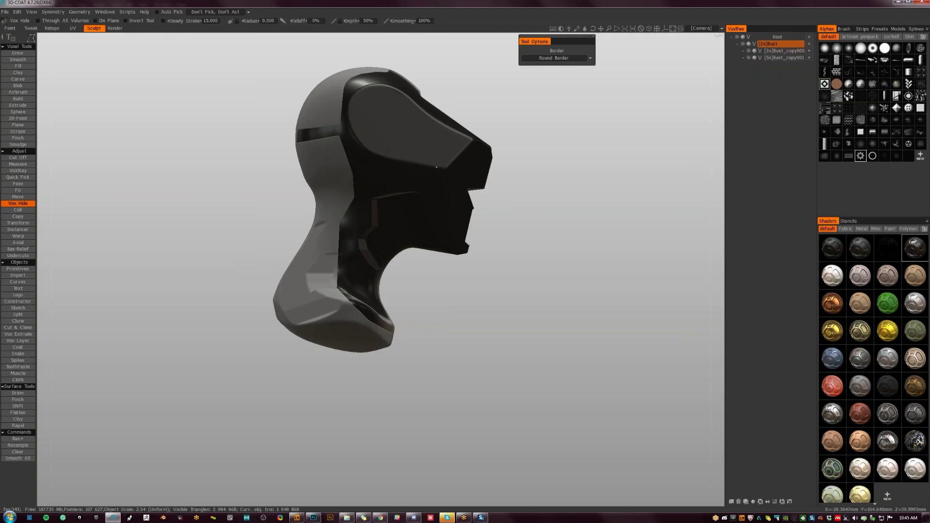
Check the two bust copies by toggling their visibility, and regroup them directly under the root, above the main bust.
mouse_move(436, 169)
alt+mouse_down()
mouse_move(427, 226)
mouse_move(411, 210)
mouse_move(432, 175)
alt+mouse_up()
click(781, 51)
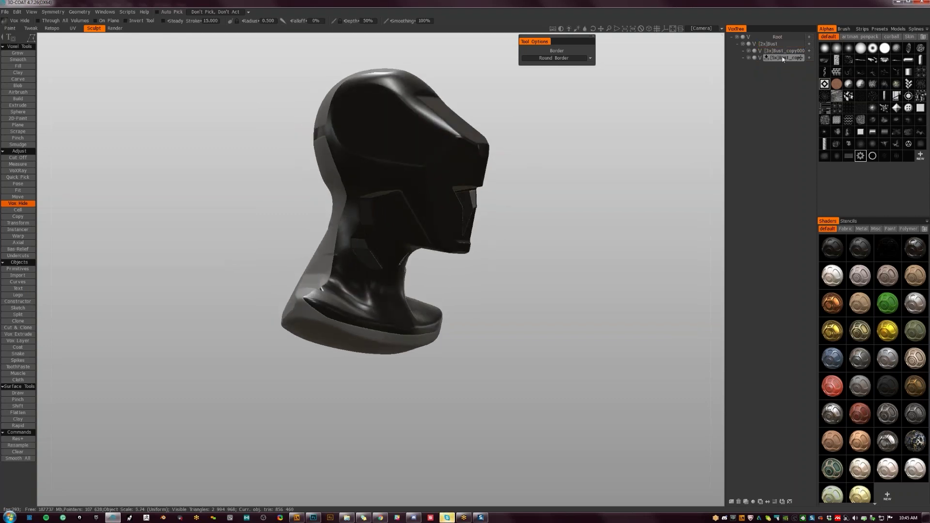
click(749, 58)
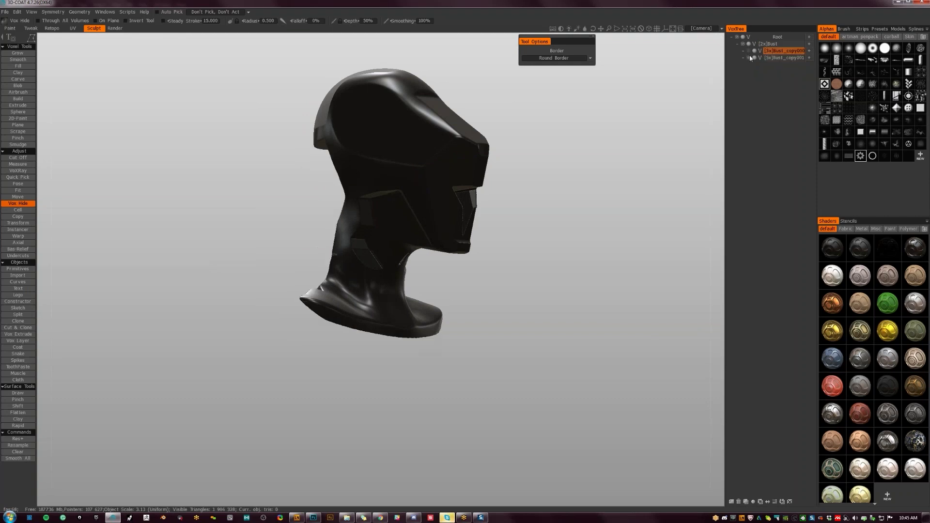
click(750, 57)
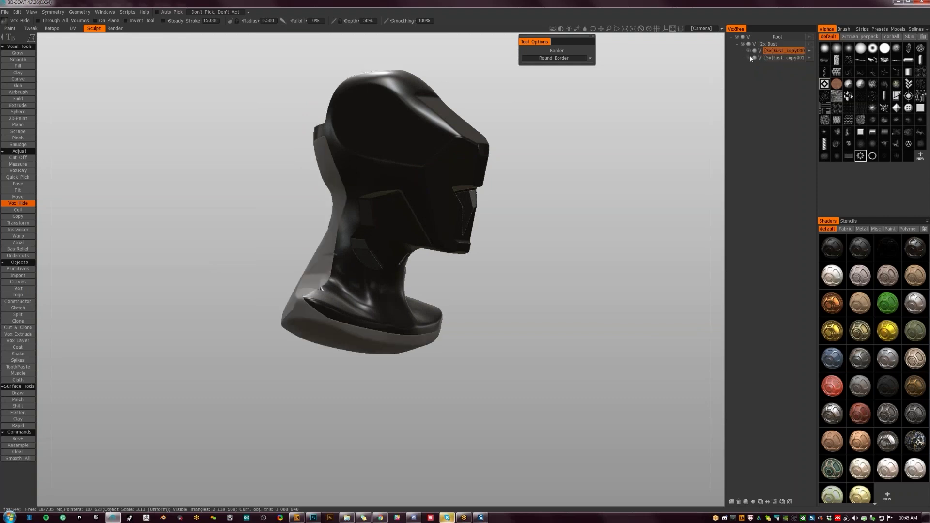
click(780, 44)
drag(794, 50, 771, 61)
Try to hide sections on the side of the jaw and neck of the main bust.
drag(525, 228, 548, 243)
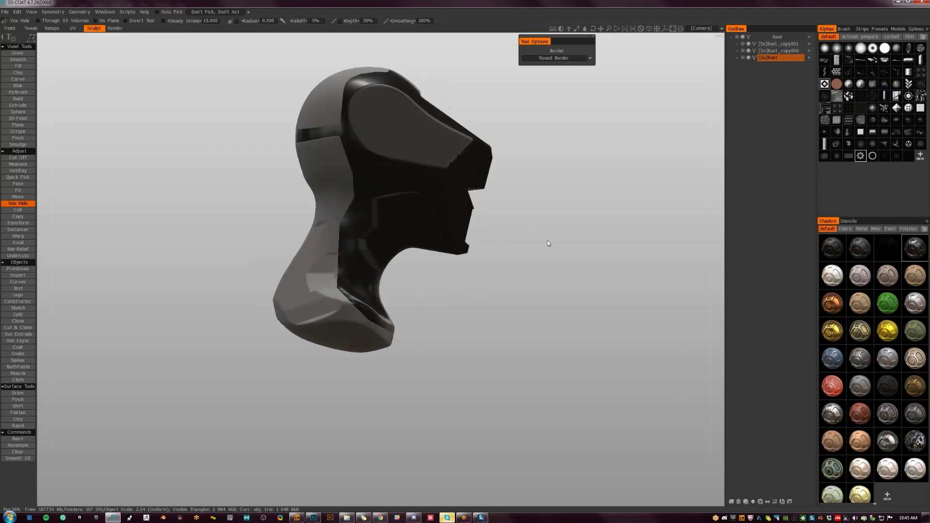
drag(509, 298, 452, 322)
drag(508, 281, 495, 254)
mouse_move(410, 192)
mouse_down()
mouse_move(370, 213)
mouse_move(353, 207)
mouse_move(268, 274)
mouse_move(333, 214)
mouse_move(344, 221)
mouse_up()
key(ctrl+z)
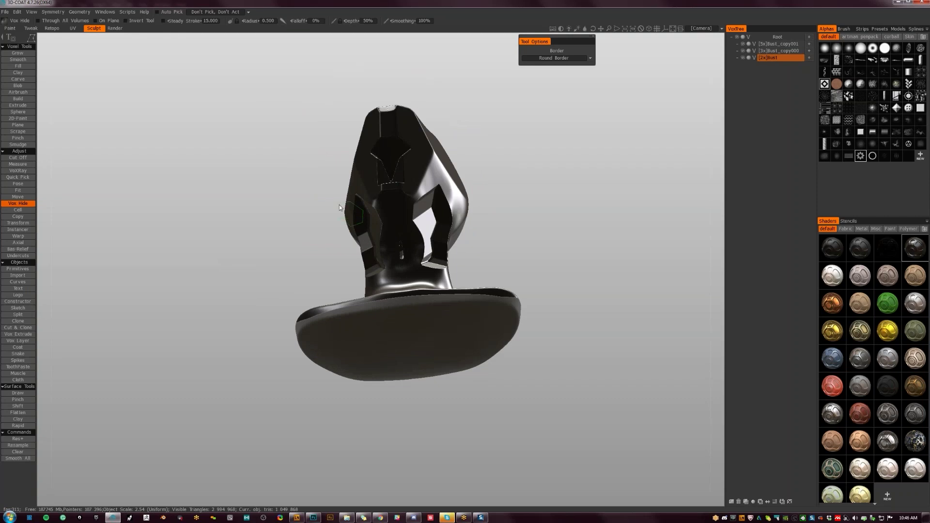
Hide narrow sections behind the jaw and along the neck struts of the main bust with Vox Hide.
mouse_move(344, 239)
alt+mouse_down()
mouse_move(436, 300)
mouse_move(506, 289)
mouse_move(322, 293)
mouse_move(306, 255)
mouse_move(493, 335)
mouse_move(485, 375)
mouse_move(437, 280)
mouse_move(423, 280)
mouse_move(369, 222)
mouse_move(397, 251)
mouse_move(332, 242)
alt+mouse_up()
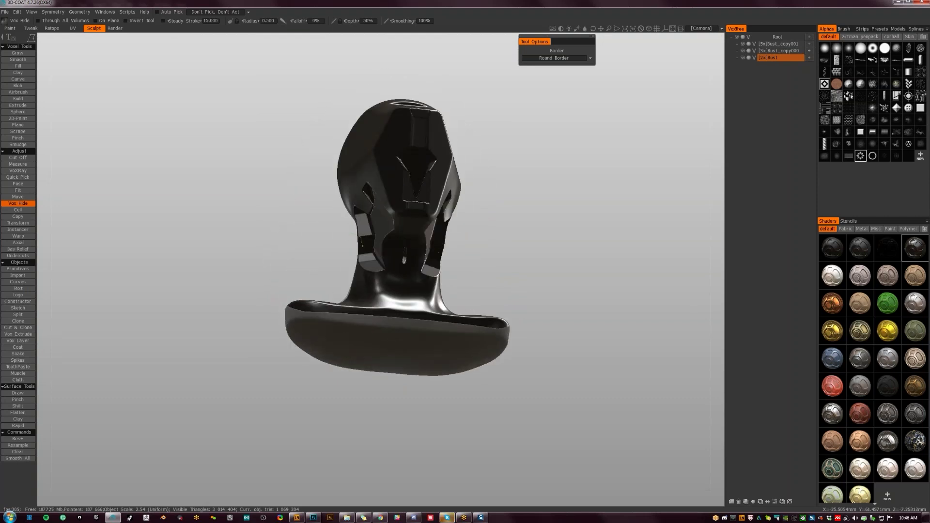
key(ctrl+z)
alt+drag(340, 266, 359, 228)
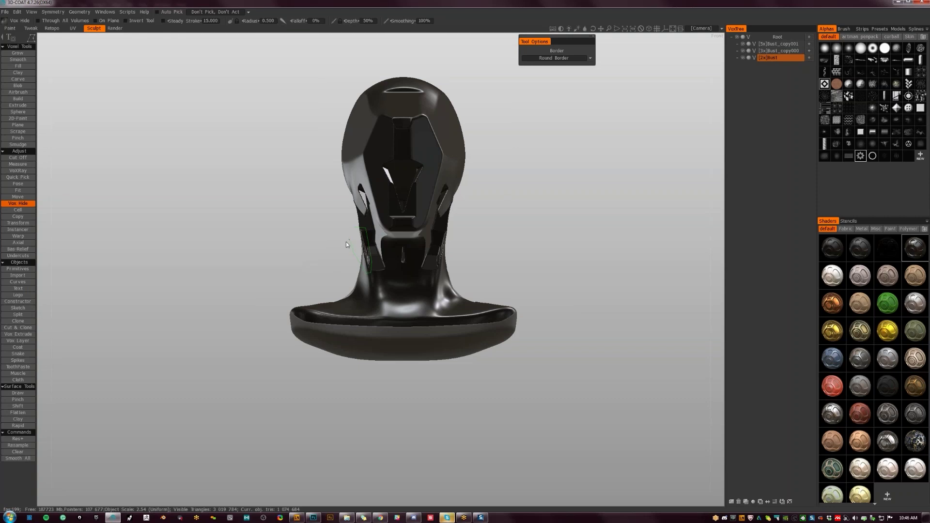
mouse_move(345, 264)
alt+mouse_down()
mouse_move(397, 301)
mouse_move(401, 280)
alt+mouse_up()
alt+right_drag(401, 280, 484, 321)
alt+drag(485, 320, 327, 209)
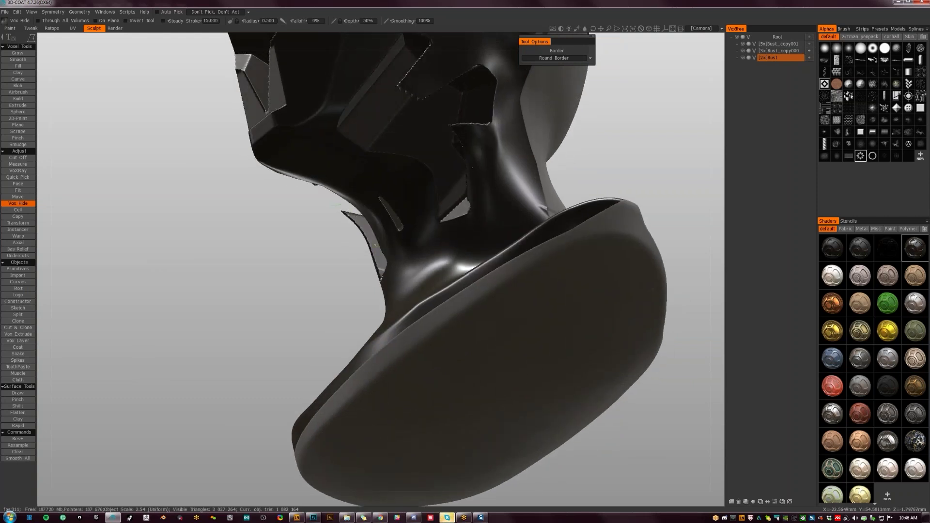
mouse_move(381, 282)
mouse_down()
mouse_move(361, 298)
mouse_move(318, 265)
mouse_move(356, 276)
mouse_move(354, 291)
mouse_move(373, 317)
mouse_move(397, 286)
mouse_move(444, 276)
mouse_move(544, 310)
mouse_move(505, 354)
mouse_move(365, 276)
mouse_move(425, 270)
mouse_move(448, 324)
mouse_move(504, 301)
mouse_move(247, 278)
mouse_move(202, 232)
mouse_move(308, 201)
mouse_move(465, 281)
mouse_move(448, 288)
mouse_up()
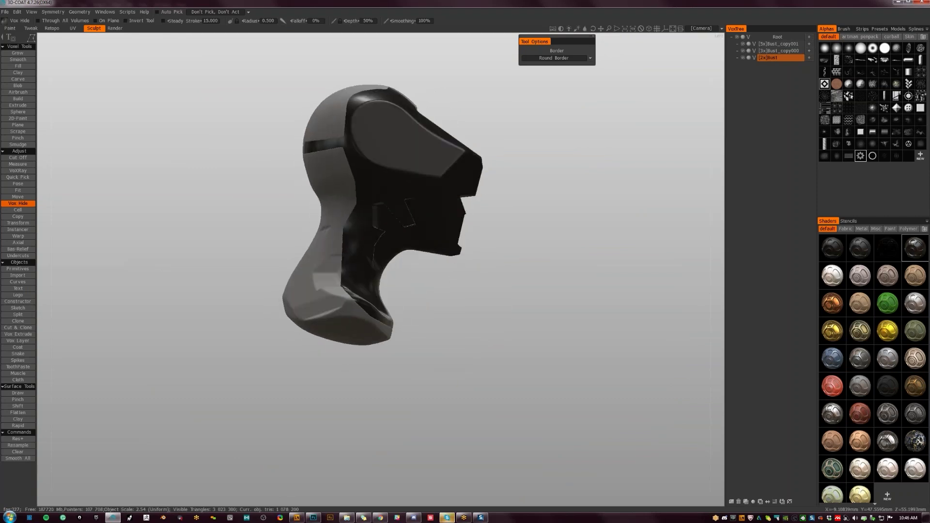
Resample the main bust at a higher density with Smooth quality.
key(ctrl+r)
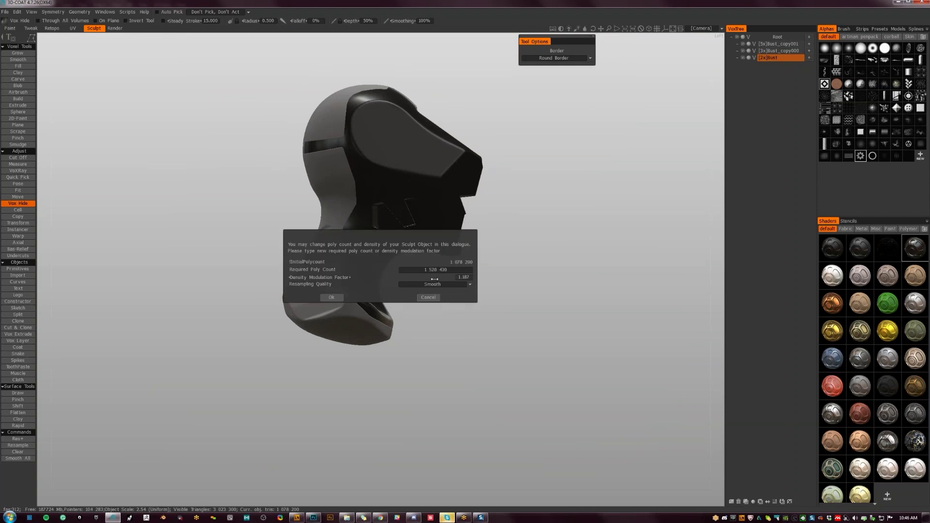
click(428, 298)
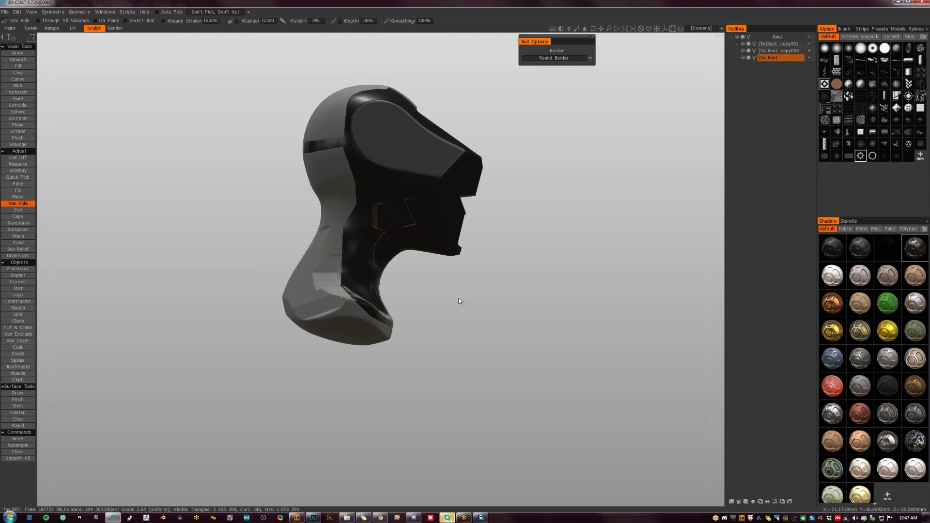
alt+drag(481, 289, 370, 288)
key(m)
alt+drag(398, 322, 336, 327)
alt+right_drag(481, 315, 358, 354)
mouse_move(359, 355)
alt+mouse_down()
mouse_move(535, 358)
mouse_move(368, 323)
mouse_move(547, 424)
mouse_move(415, 369)
mouse_move(519, 336)
alt+mouse_up()
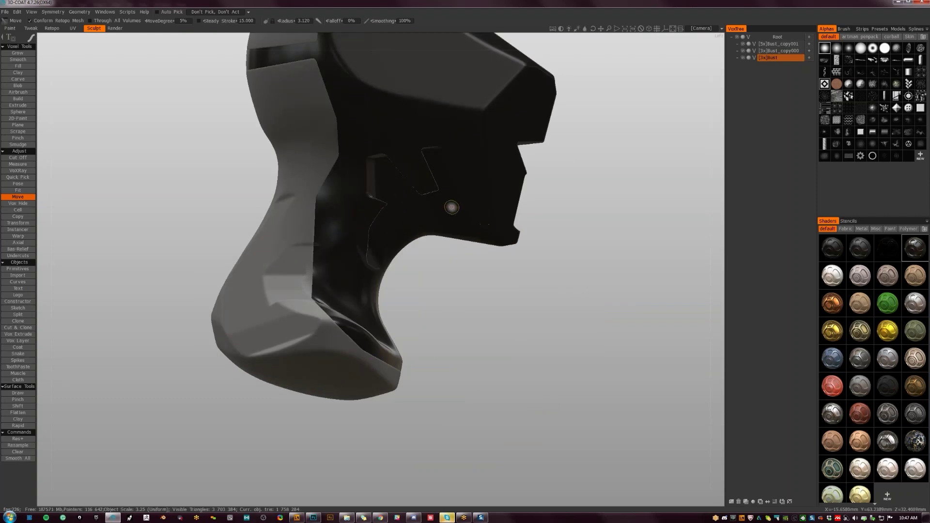
Hide the lower jaw and chin of the main bust from the side profile with Vox Hide.
key(h)
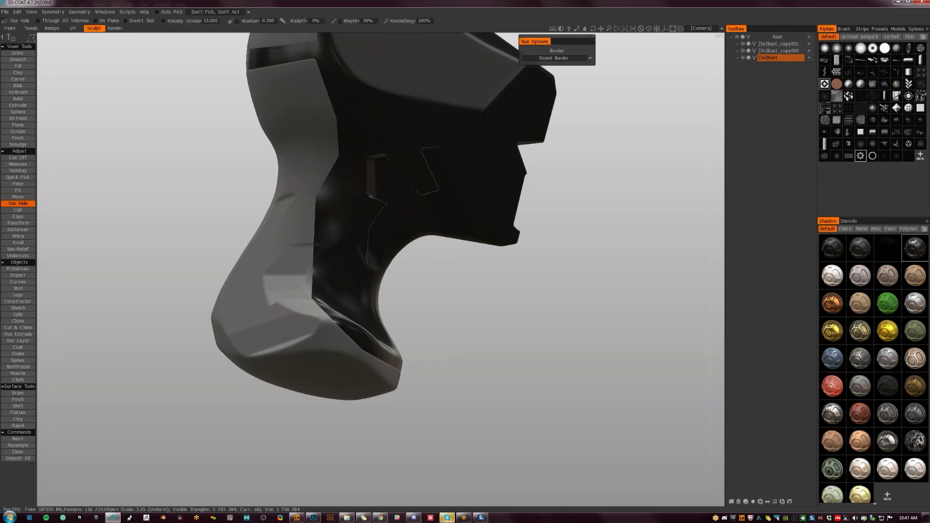
click(573, 192)
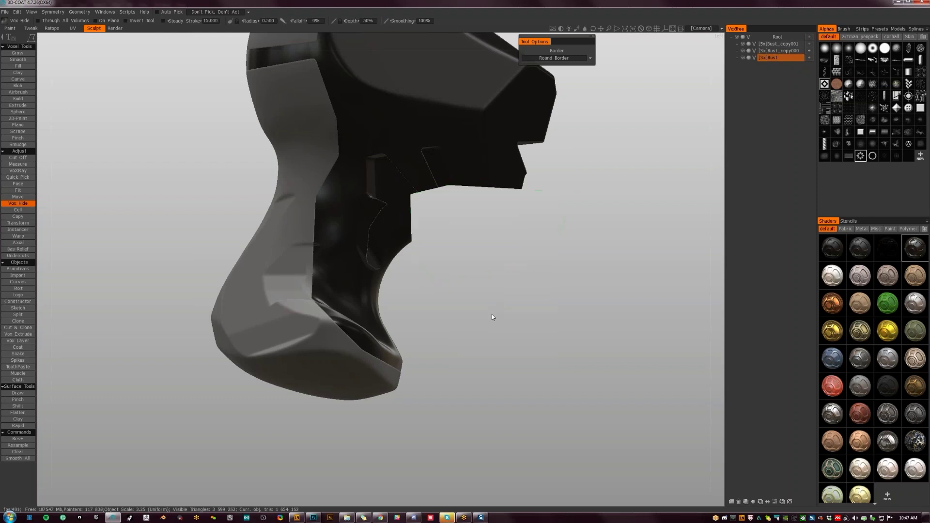
drag(458, 239, 395, 221)
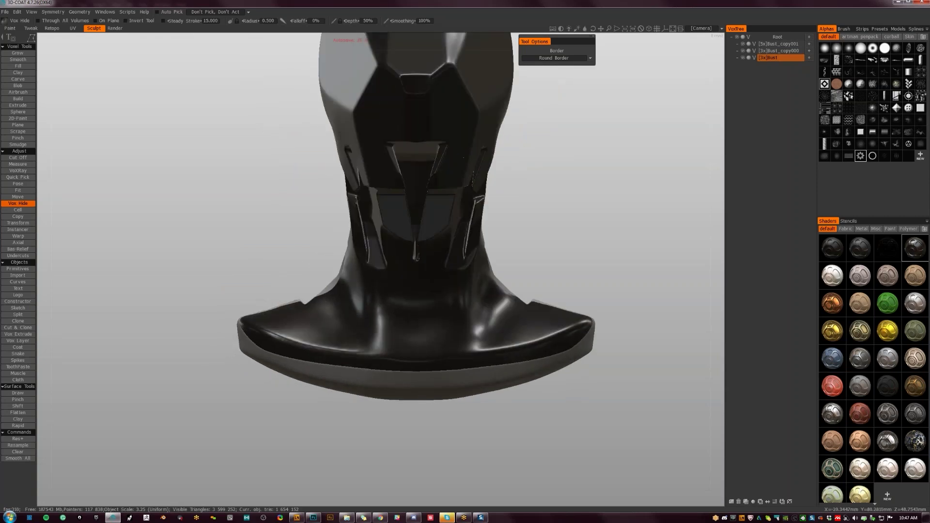
Unhide the centre of the lower jaw from the front with a lasso spanning the mouth, chin and throat.
alt+drag(368, 157, 377, 164)
click(368, 173)
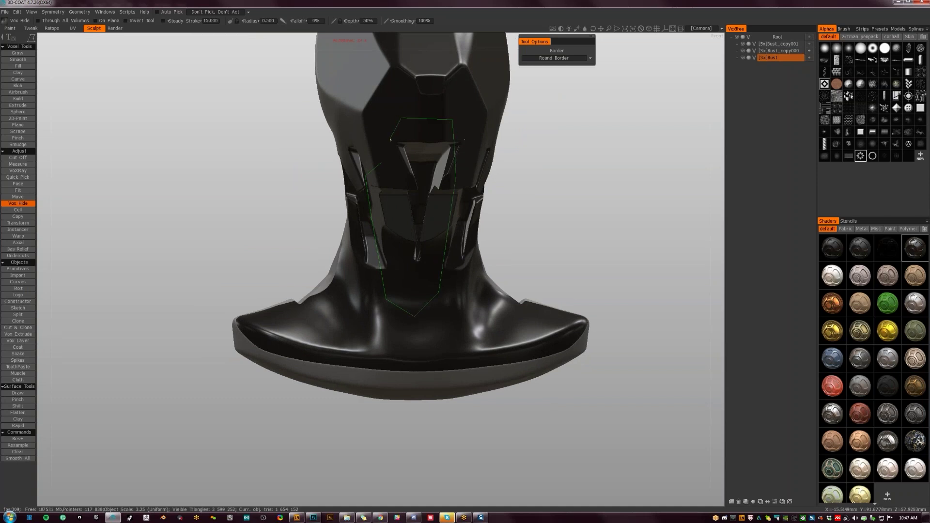
click(381, 163)
alt+drag(362, 269, 393, 250)
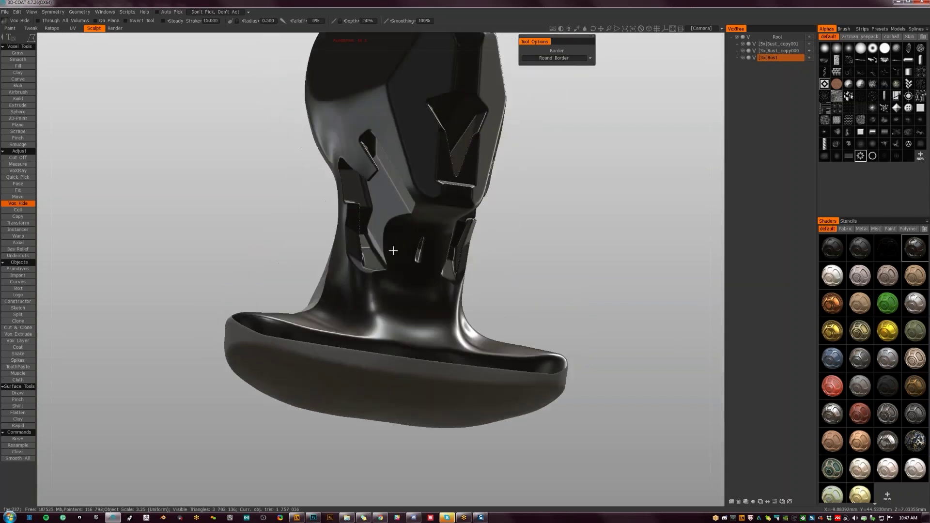
middle_drag(393, 251, 382, 261)
click(415, 287)
middle_drag(400, 315, 419, 175)
middle_drag(404, 234, 442, 286)
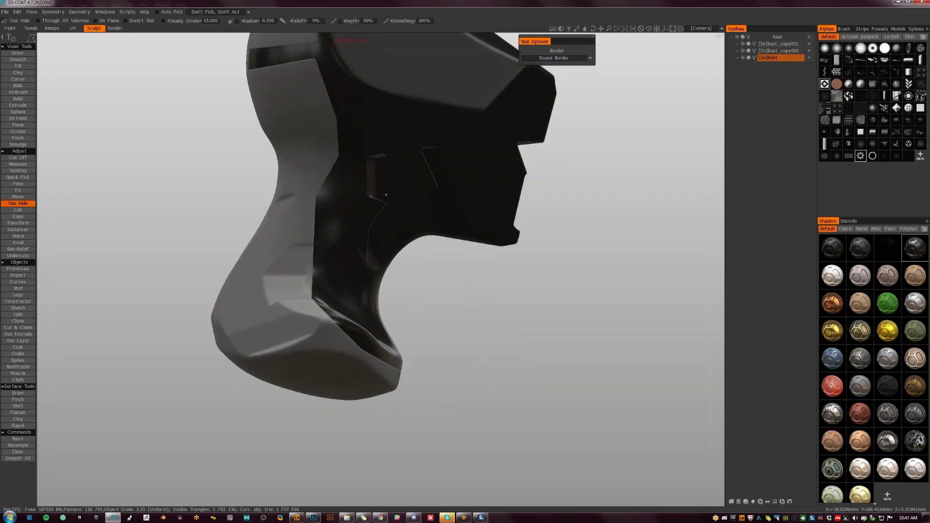
Hide the throat section under the jaw from the side, and restore its middle between the neck struts from the front.
mouse_move(381, 212)
mouse_down()
mouse_move(370, 237)
mouse_move(386, 263)
mouse_move(420, 212)
mouse_move(393, 195)
mouse_up()
mouse_move(414, 245)
alt+mouse_down()
mouse_move(287, 262)
mouse_move(272, 283)
alt+mouse_up()
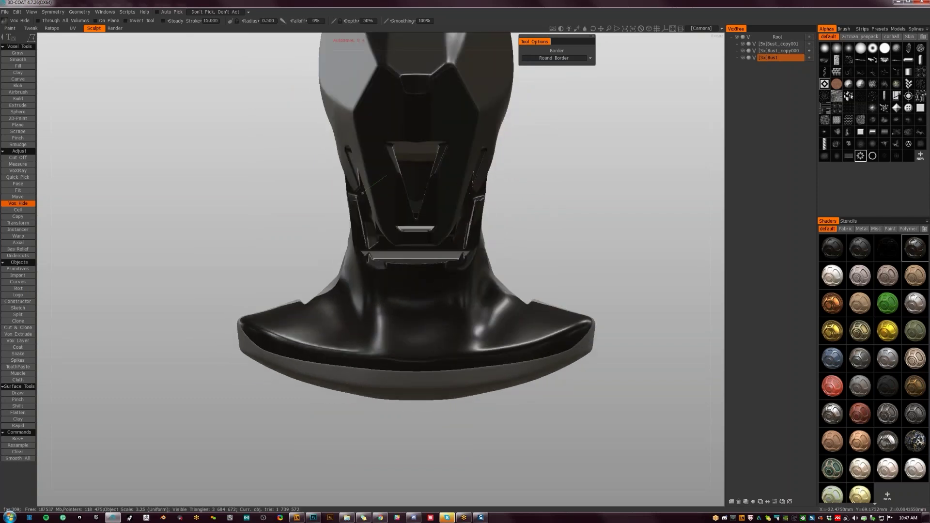
drag(362, 193, 372, 246)
click(373, 238)
mouse_move(386, 313)
mouse_down()
mouse_move(422, 315)
mouse_move(434, 266)
mouse_move(425, 159)
mouse_move(389, 175)
mouse_up()
mouse_move(383, 259)
alt+mouse_down()
mouse_move(472, 263)
mouse_move(393, 232)
mouse_move(347, 239)
mouse_move(405, 264)
mouse_move(334, 253)
mouse_move(291, 272)
mouse_move(397, 262)
alt+mouse_up()
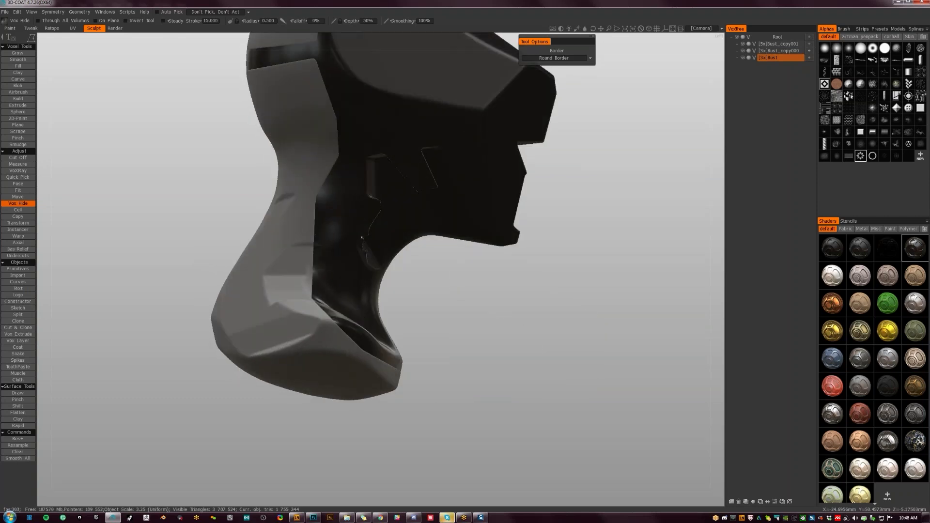
Trim the remaining strut edges on the side of the neck beneath the jaw with Vox Hide.
mouse_move(365, 233)
mouse_down()
mouse_move(363, 261)
mouse_move(358, 237)
mouse_move(372, 245)
mouse_move(358, 263)
mouse_move(242, 291)
mouse_move(280, 243)
mouse_move(361, 286)
mouse_up()
alt+right_drag(361, 286, 339, 320)
alt+middle_drag(339, 319, 325, 359)
alt+drag(325, 359, 293, 334)
drag(356, 238, 418, 264)
drag(466, 317, 455, 285)
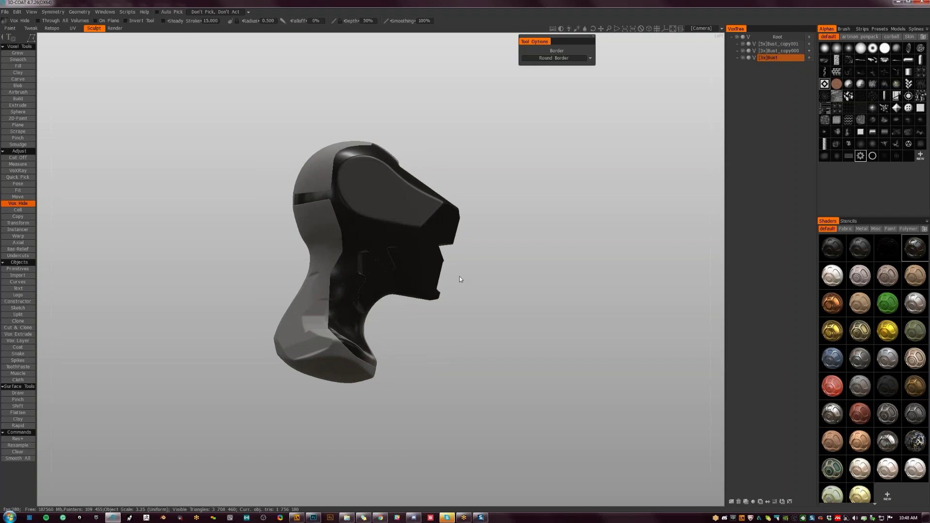
Resample the main bust volume with Smooth resampling quality.
key(ctrl+r)
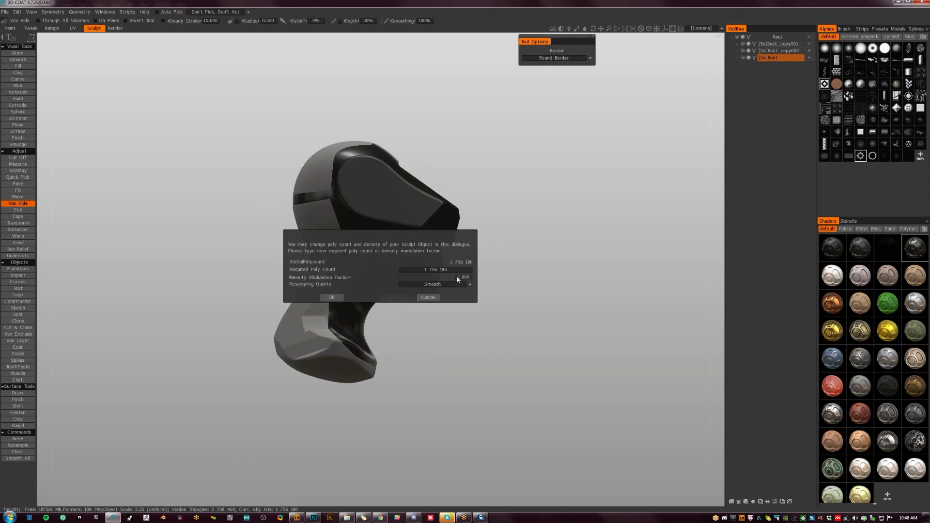
click(335, 298)
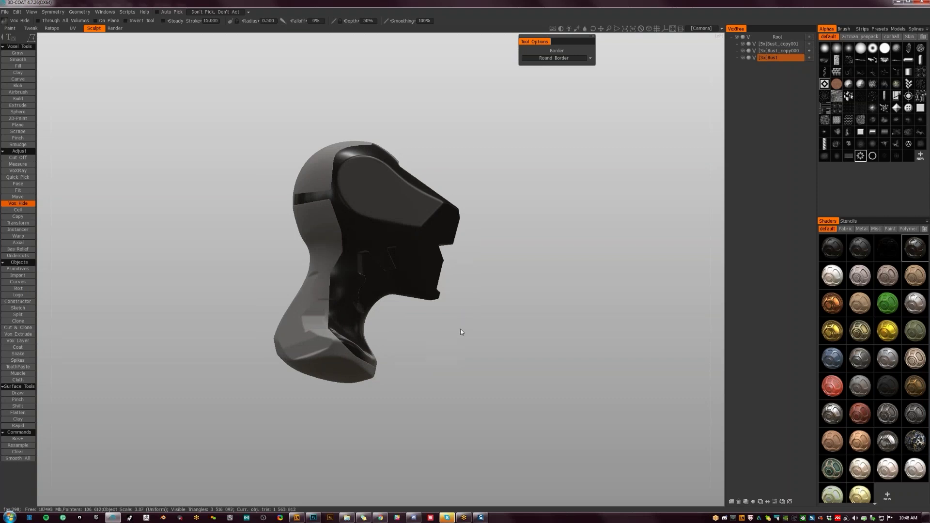
Try to split the front of the face off the main bust from an angled side view.
drag(463, 324, 600, 302)
scroll(440, 323, up, 5)
scroll(496, 293, down, 3)
alt+drag(422, 196, 407, 140)
key(s)
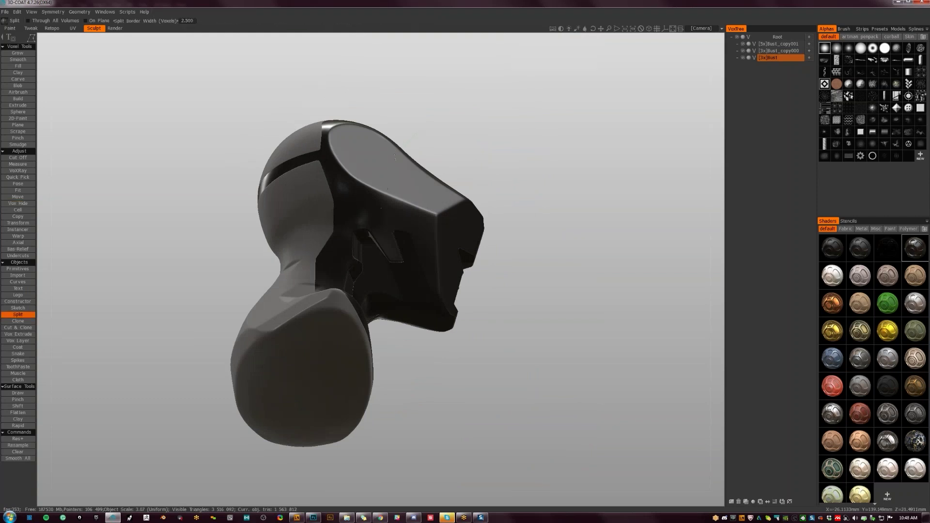
drag(450, 211, 452, 232)
click(451, 238)
mouse_move(456, 317)
mouse_down()
mouse_move(533, 229)
mouse_move(554, 158)
mouse_up()
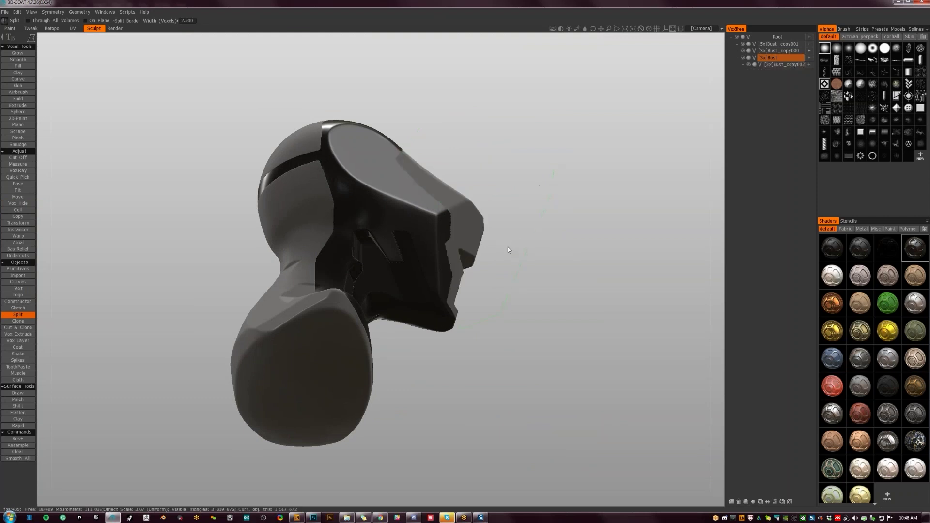
alt+drag(531, 199, 402, 229)
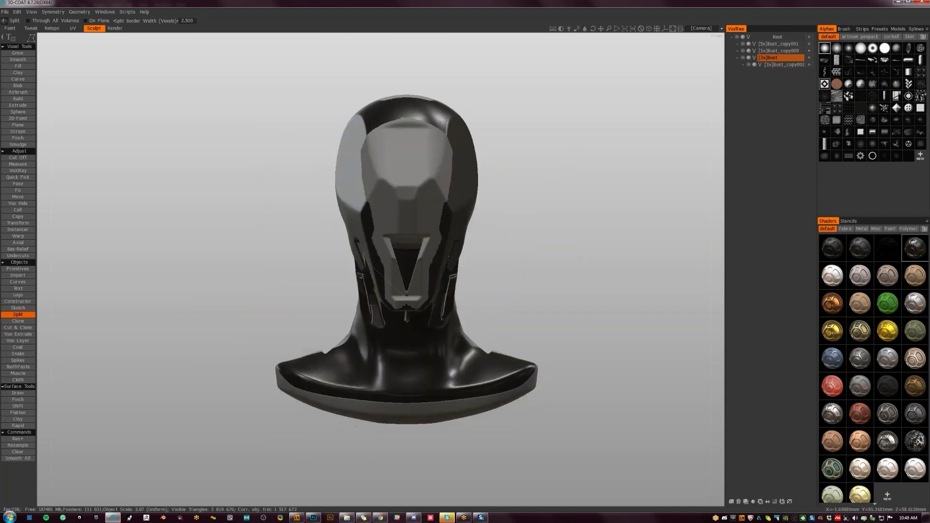
key(ctrl+z)
Split the front face plate off the main bust from the side profile with an outline around forehead, nose, mouth and chin.
alt+drag(407, 275, 531, 272)
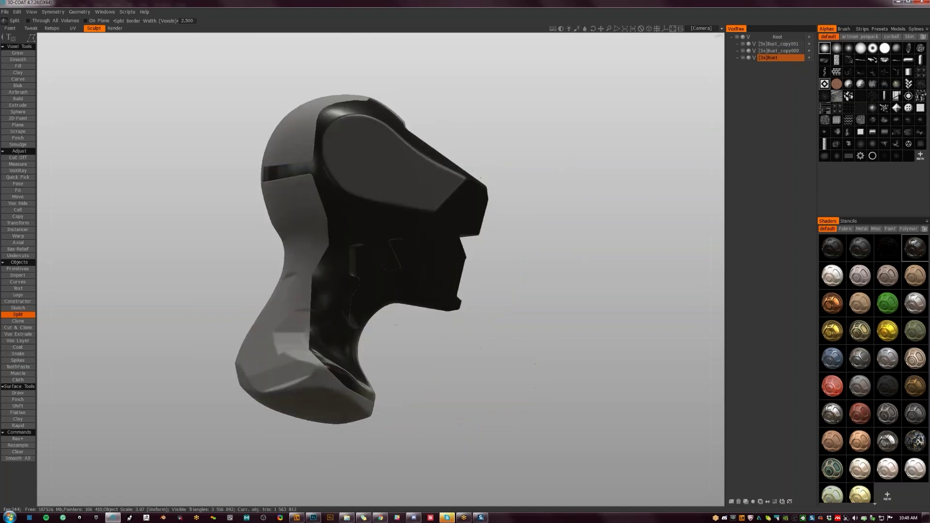
drag(403, 104, 400, 136)
click(455, 228)
click(451, 238)
click(460, 258)
click(473, 308)
click(511, 286)
click(552, 213)
click(523, 124)
click(431, 103)
click(405, 103)
Scale the split-off front face plate down slightly with Transform.
alt+drag(492, 287, 388, 275)
key(h)
key(t)
drag(407, 192, 406, 192)
Try to split another section off the main bust from a low front view.
alt+drag(379, 333, 312, 250)
click(411, 214)
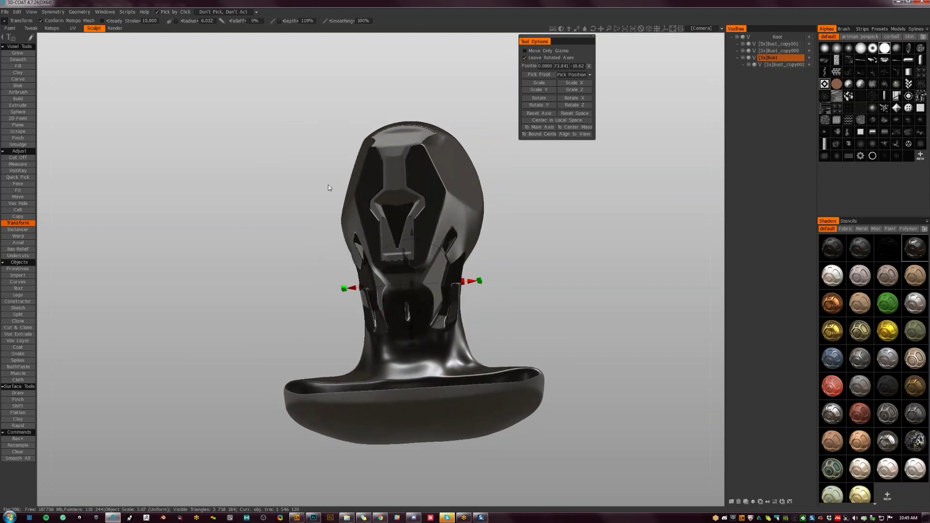
key(s)
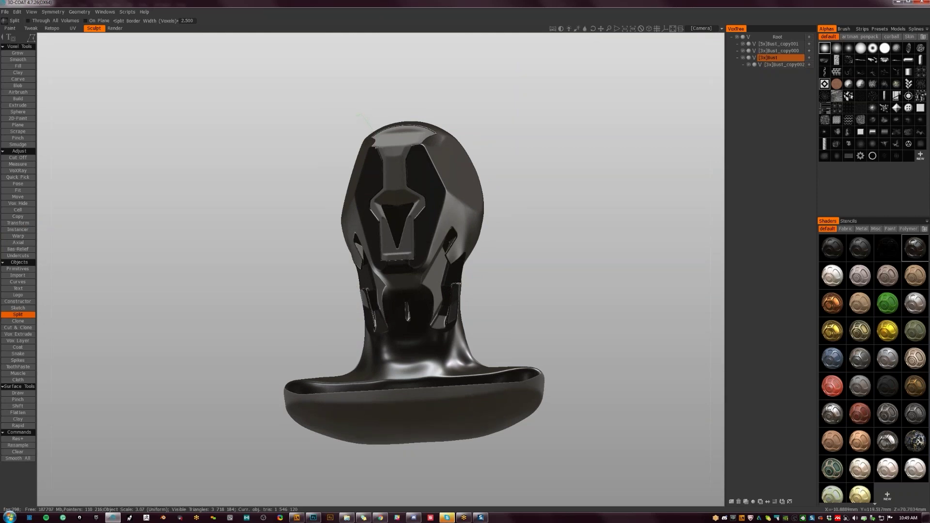
click(327, 247)
click(314, 190)
alt+drag(314, 215, 310, 237)
key(h)
key(h)
alt+drag(345, 291, 281, 296)
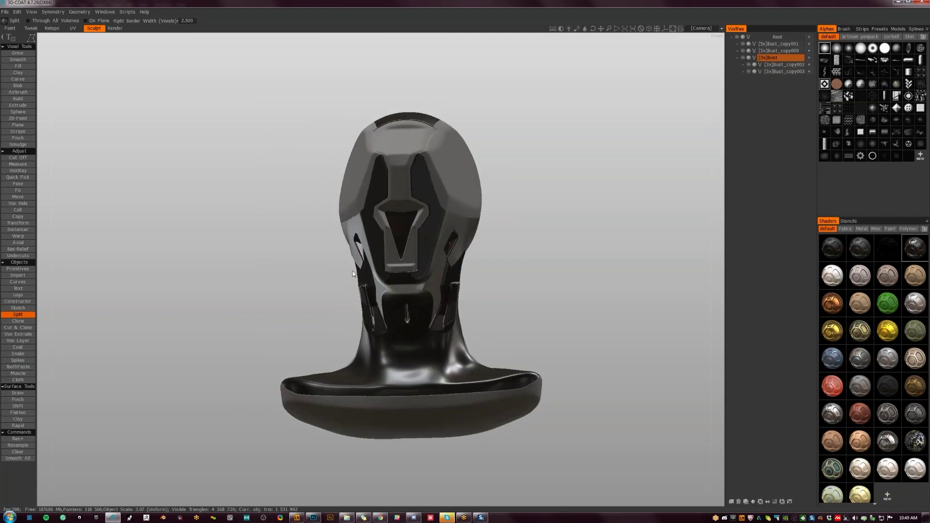
key(ctrl+z)
Split the neck section with its jaw struts off the main bust from the side profile, following the strut shapes.
alt+drag(345, 272, 333, 213)
alt+drag(372, 132, 444, 250)
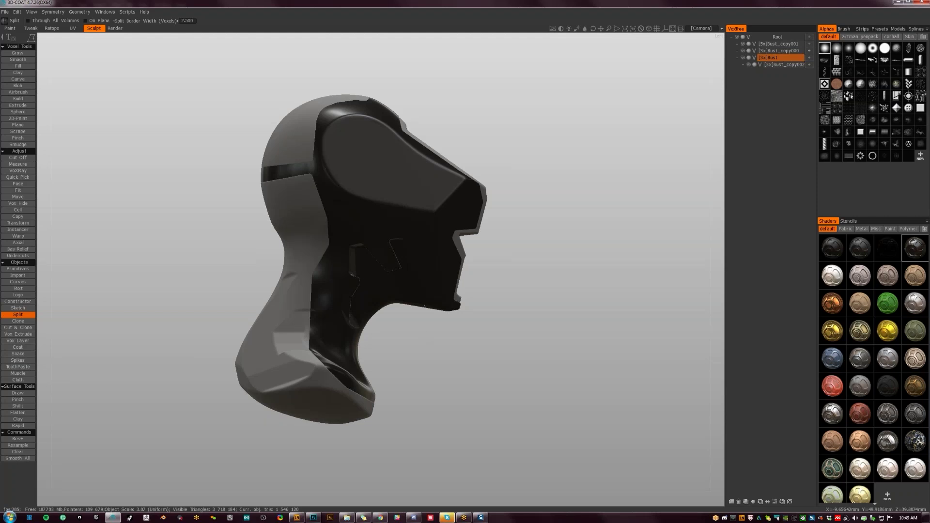
mouse_move(439, 275)
alt+mouse_down()
mouse_move(411, 312)
mouse_move(382, 310)
mouse_move(421, 315)
mouse_move(396, 319)
mouse_move(430, 293)
mouse_move(406, 228)
mouse_move(386, 254)
mouse_move(393, 265)
mouse_move(363, 236)
mouse_move(342, 244)
mouse_move(331, 324)
mouse_move(379, 344)
mouse_move(404, 346)
mouse_move(363, 339)
mouse_move(425, 345)
alt+mouse_up()
key(ctrl+z)
mouse_move(430, 282)
mouse_down()
mouse_move(411, 238)
mouse_move(383, 238)
mouse_move(396, 266)
mouse_up()
key(Escape)
mouse_move(440, 318)
alt+mouse_down()
mouse_move(438, 276)
mouse_move(438, 300)
mouse_move(410, 226)
mouse_move(379, 231)
alt+mouse_up()
mouse_move(363, 234)
mouse_down()
mouse_move(341, 238)
mouse_move(332, 315)
mouse_move(344, 355)
mouse_up()
drag(369, 406, 403, 346)
Scale the split-off neck and jaw-strut section down slightly with Transform.
key(h)
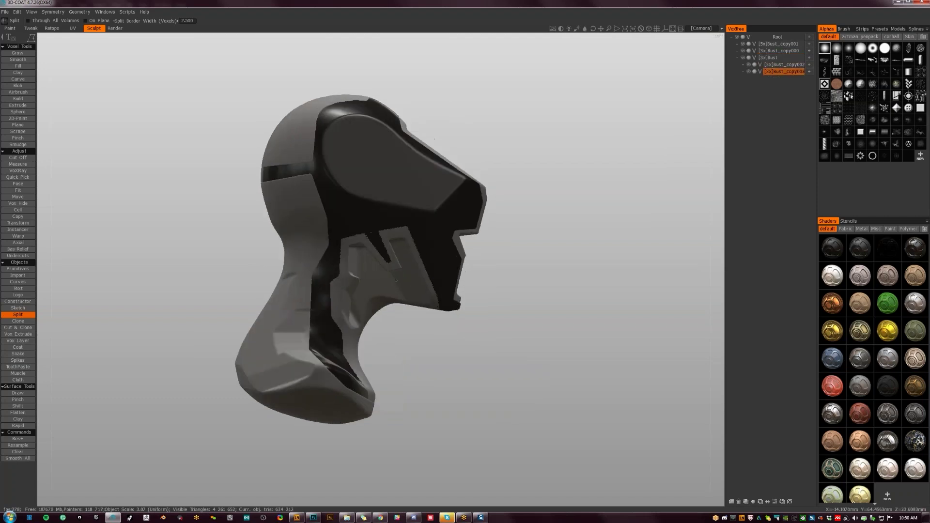
key(t)
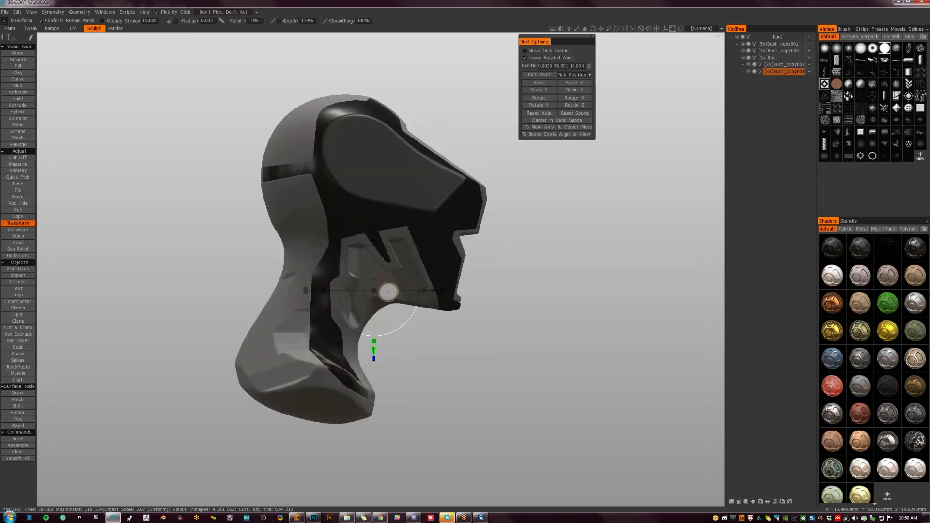
drag(374, 292, 375, 294)
alt+drag(362, 361, 402, 315)
drag(489, 334, 421, 349)
Adjust the size of the back-of-neck panel slightly with Transform, and select the rear skull panel for the same adjustment.
key(m)
key(h)
key(t)
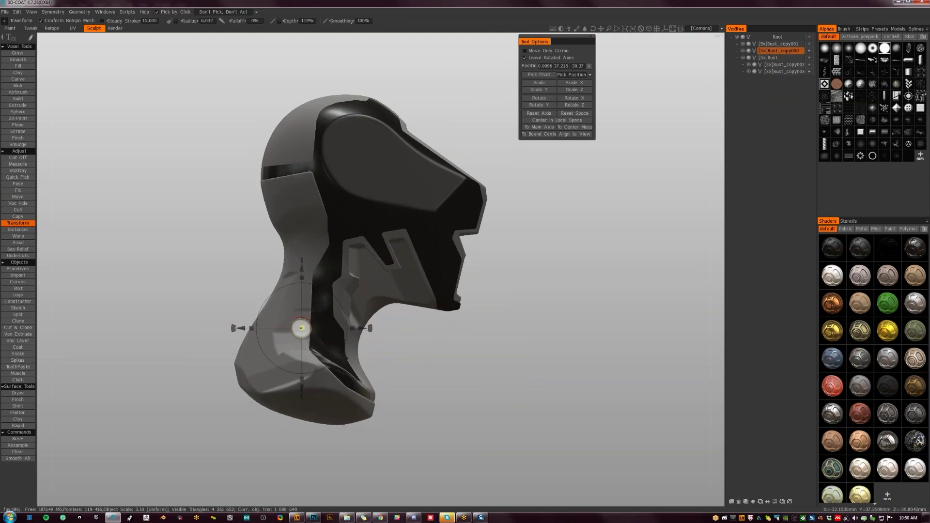
drag(501, 354, 327, 209)
click(301, 132)
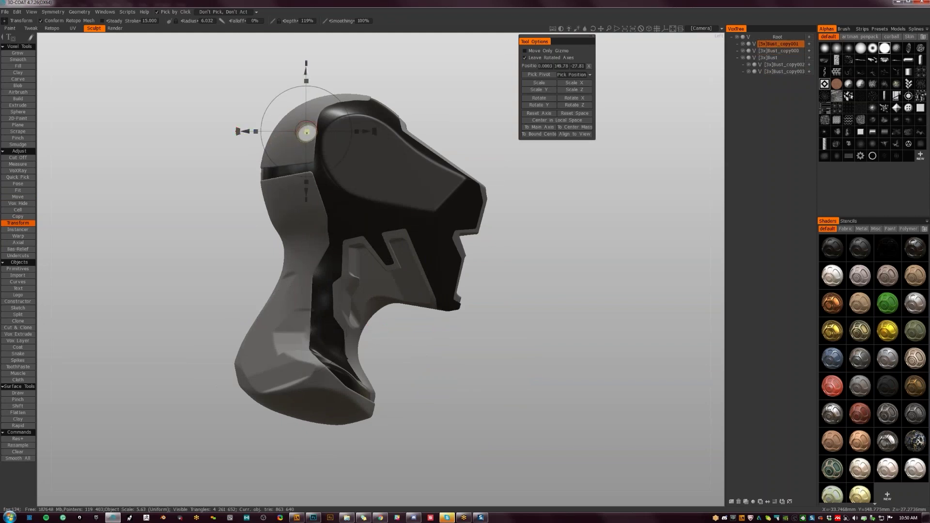
mouse_move(441, 364)
mouse_down()
mouse_move(343, 372)
mouse_move(351, 371)
mouse_up()
Resample the remaining main bust to a higher density with Smooth quality.
click(435, 277)
key(ctrl+r)
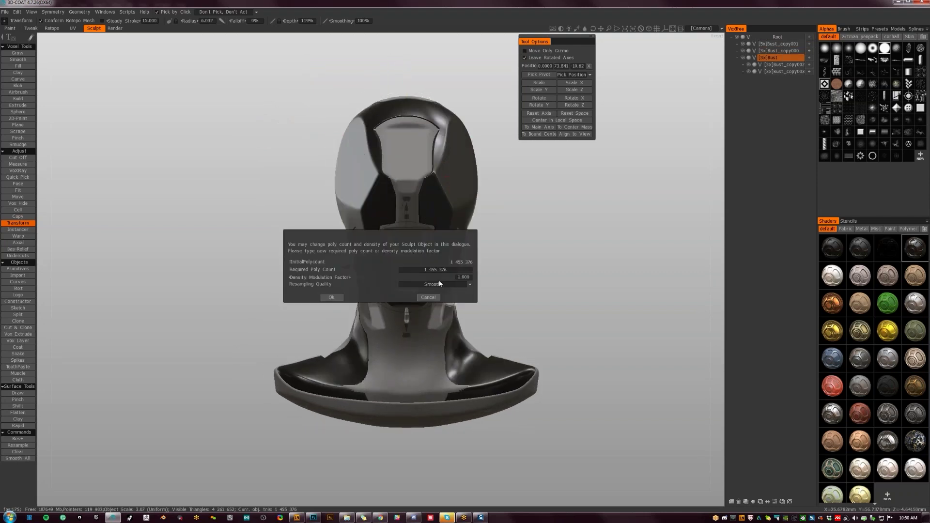
click(428, 297)
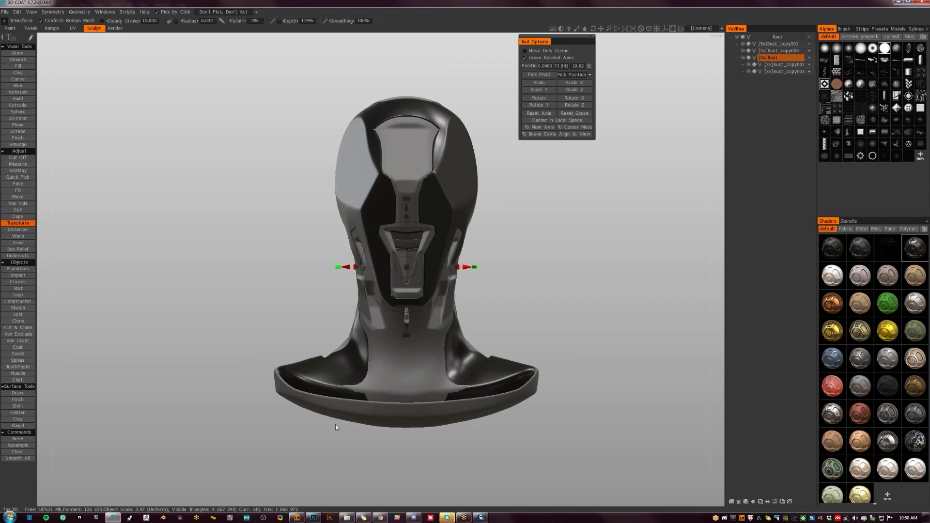
Cut angular notches into the lower edges of the front neck section with Cut Off.
drag(335, 419, 302, 433)
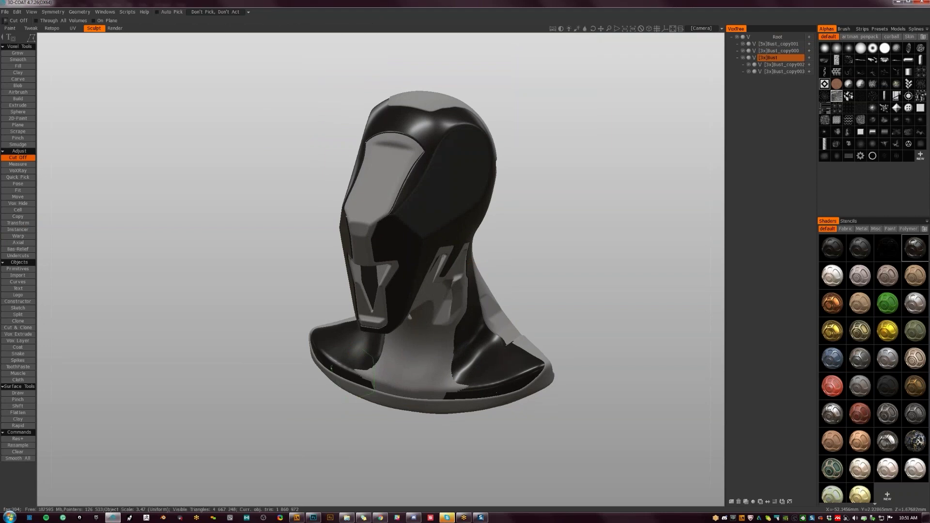
drag(350, 354, 352, 357)
mouse_move(271, 271)
alt+mouse_down()
mouse_move(339, 271)
mouse_move(272, 271)
alt+mouse_up()
click(784, 72)
alt+drag(339, 271, 288, 252)
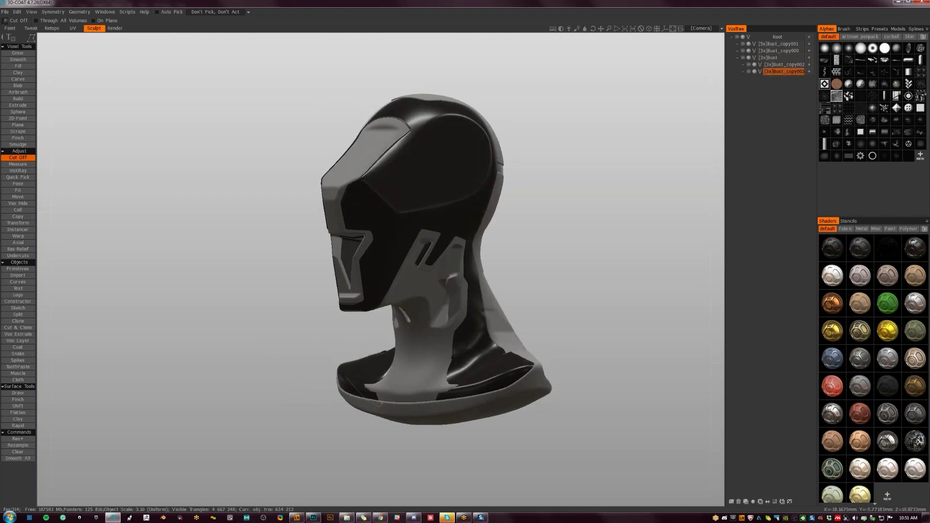
mouse_move(392, 365)
mouse_down()
mouse_move(368, 368)
mouse_move(378, 382)
mouse_move(412, 368)
mouse_move(390, 349)
mouse_move(363, 344)
mouse_move(364, 365)
mouse_move(352, 357)
mouse_move(349, 337)
mouse_up()
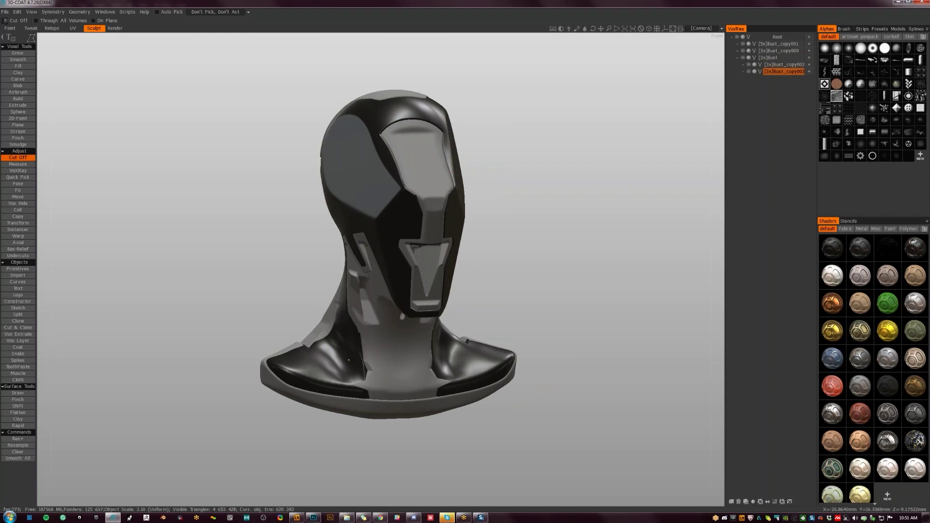
alt+drag(358, 382, 387, 383)
middle_drag(387, 383, 346, 383)
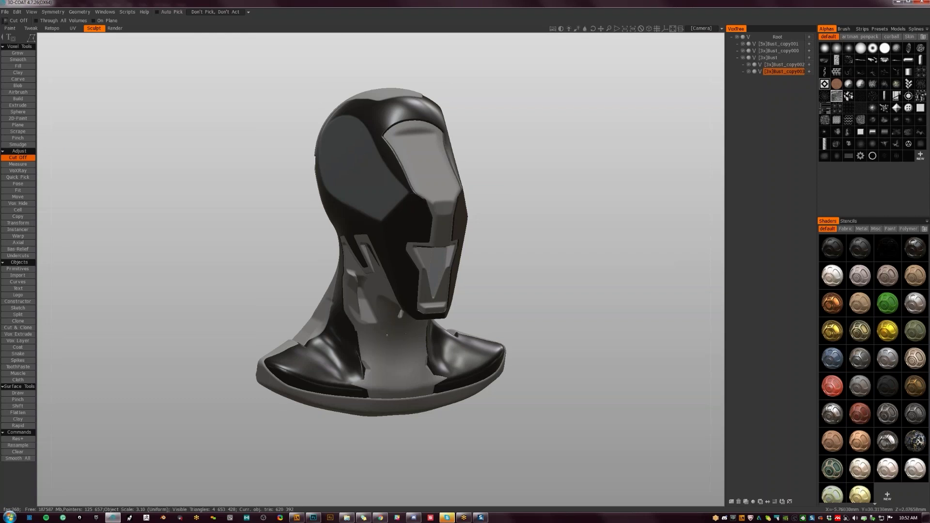
Cut more stepped notches along the sides of the front neck section below the jaw.
alt+drag(346, 383, 323, 350)
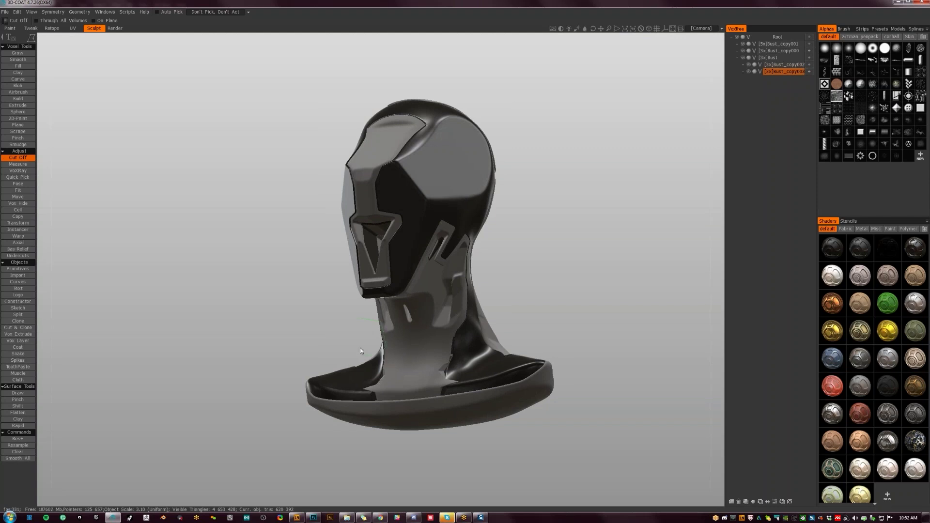
key(KP_1)
drag(354, 347, 407, 363)
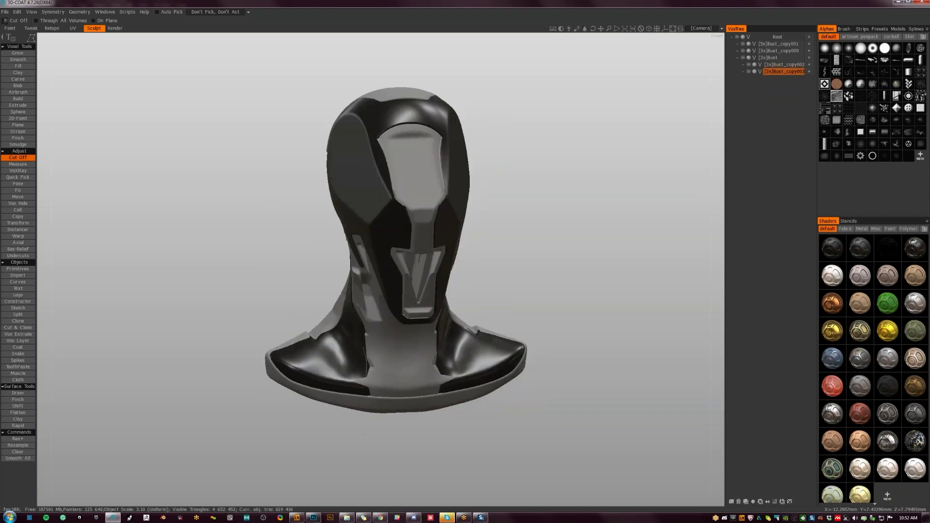
key(KP_2)
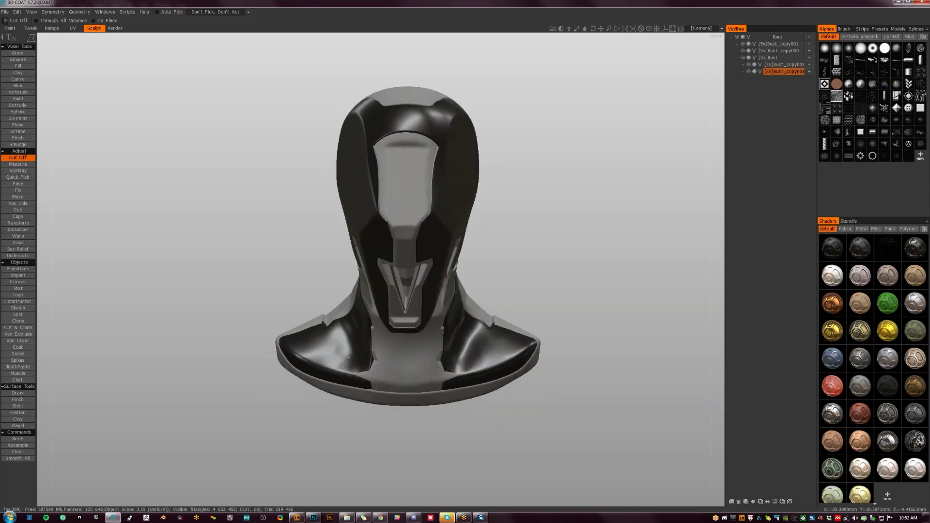
mouse_move(365, 383)
mouse_down()
mouse_move(360, 390)
mouse_move(351, 373)
mouse_move(399, 339)
mouse_move(458, 318)
mouse_move(418, 334)
mouse_move(447, 384)
mouse_move(425, 289)
mouse_up()
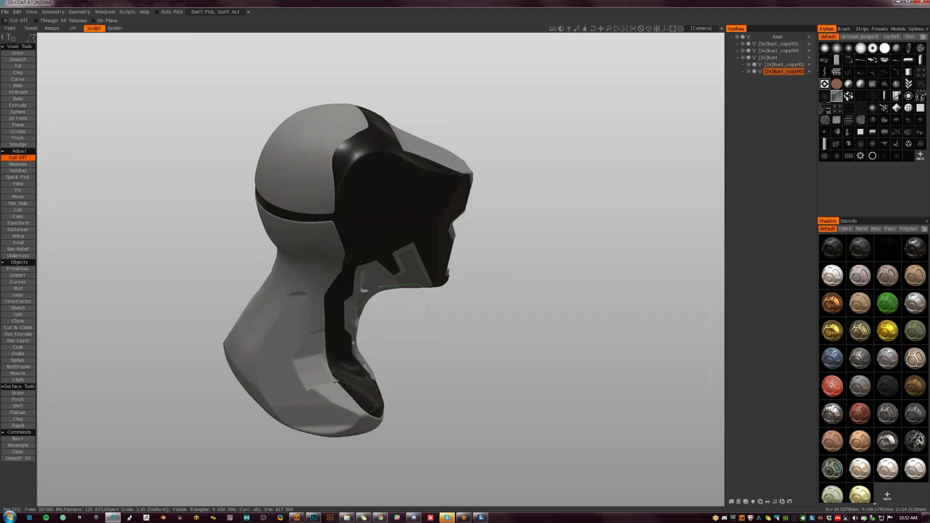
mouse_move(371, 293)
mouse_down()
mouse_move(386, 324)
mouse_move(429, 326)
mouse_move(379, 290)
mouse_move(317, 360)
mouse_move(476, 364)
mouse_move(426, 315)
mouse_move(426, 335)
mouse_move(377, 236)
mouse_move(295, 267)
mouse_move(320, 330)
mouse_move(290, 335)
mouse_move(362, 313)
mouse_up()
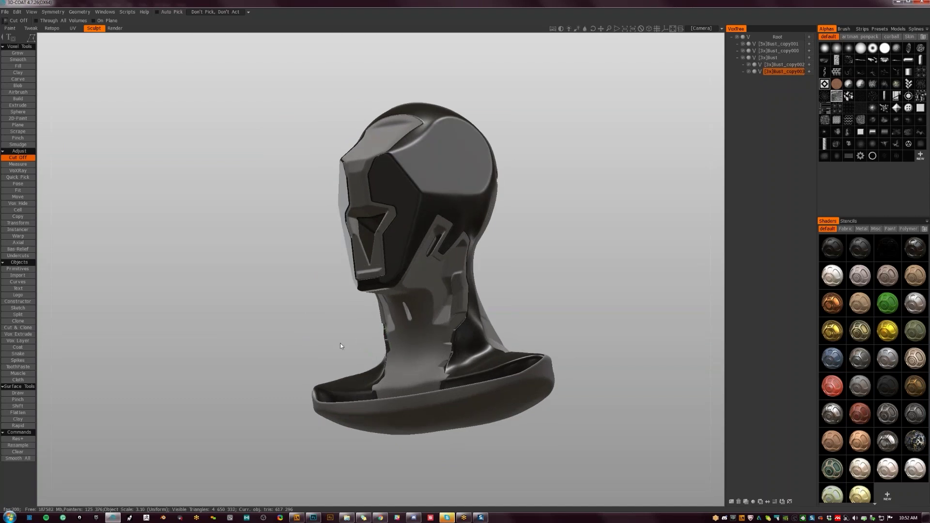
Cut away parts of the neck section around the jaw struts, working from below and from the side.
drag(340, 343, 496, 333)
drag(291, 334, 310, 274)
drag(448, 264, 457, 262)
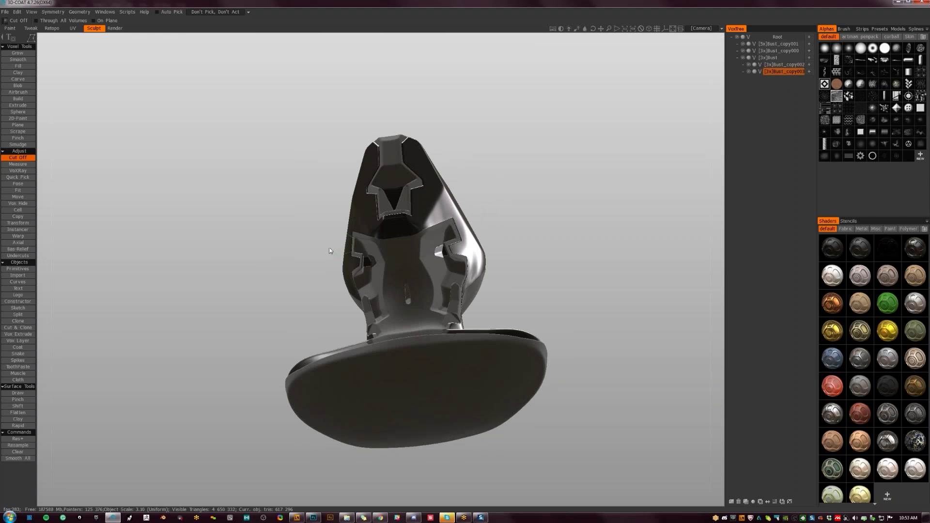
drag(457, 261, 440, 311)
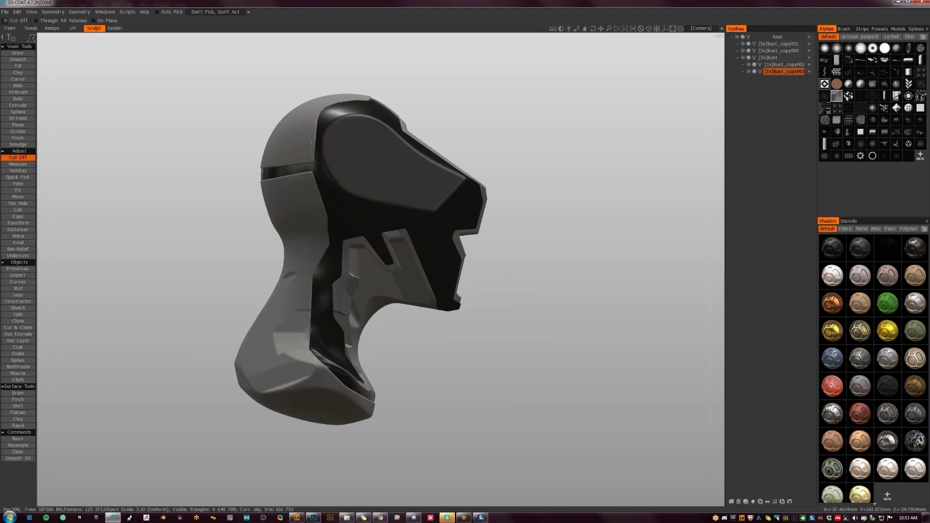
Notch the front edges of the rear skull panel and the back-of-neck panel from the side profile.
key(h)
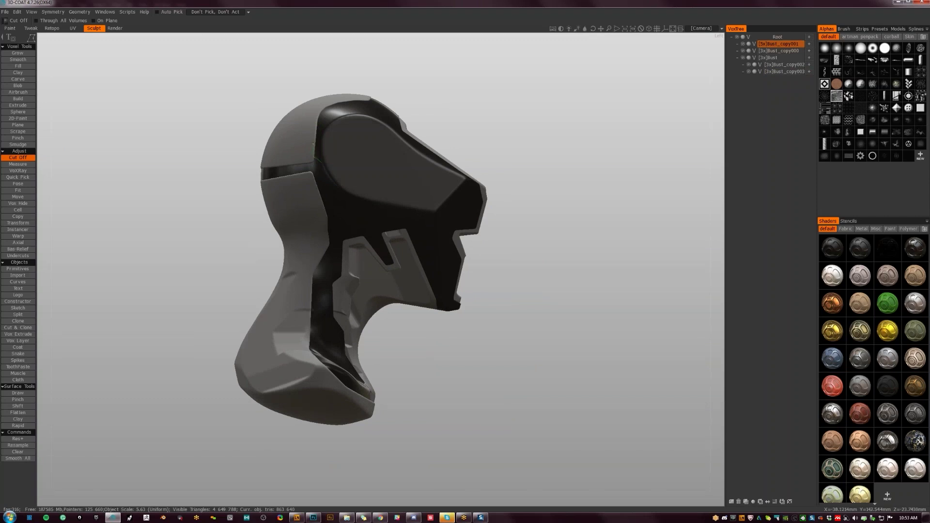
mouse_move(323, 147)
mouse_down()
mouse_move(325, 158)
mouse_move(301, 181)
mouse_move(274, 181)
mouse_move(324, 180)
mouse_up()
key(h)
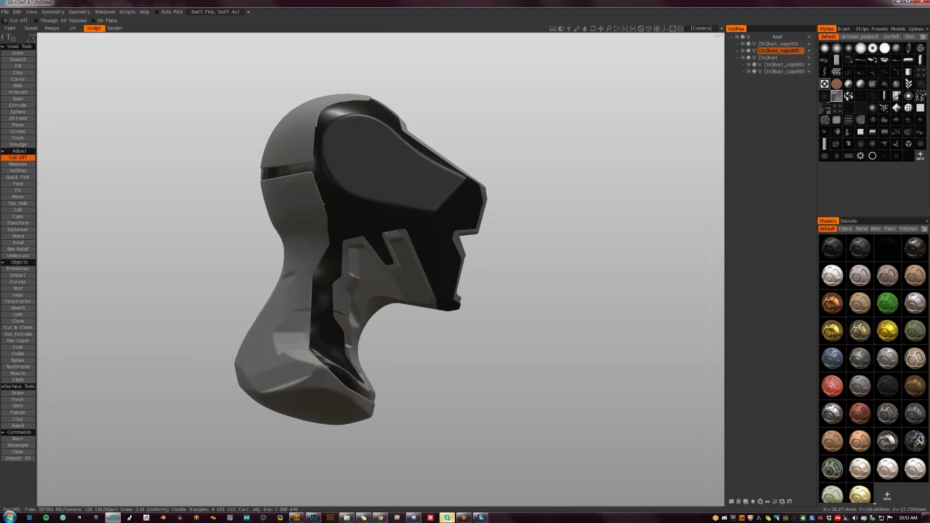
alt+drag(336, 199, 464, 226)
middle_drag(464, 228, 423, 93)
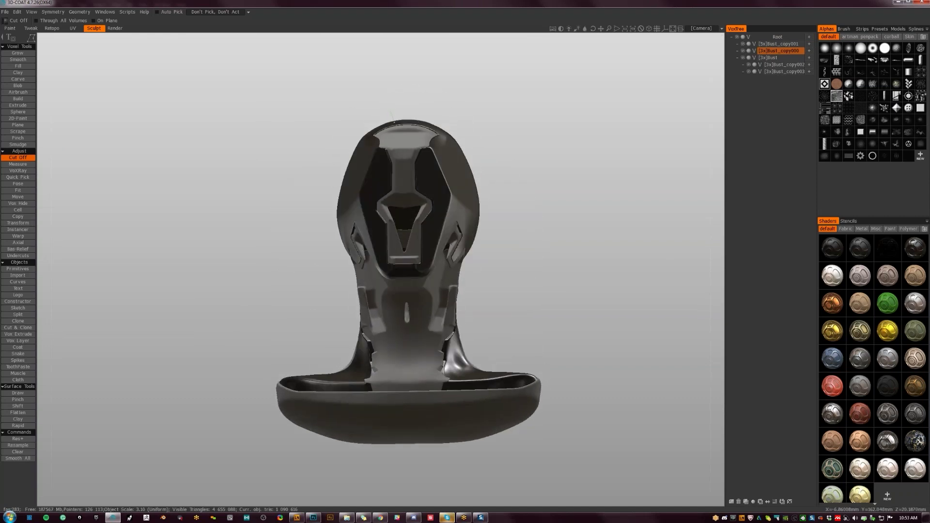
Cut small notches at the crown edge of the rear skull panel from a low front view.
middle_drag(406, 104, 404, 173)
key(h)
middle_drag(404, 137, 390, 95)
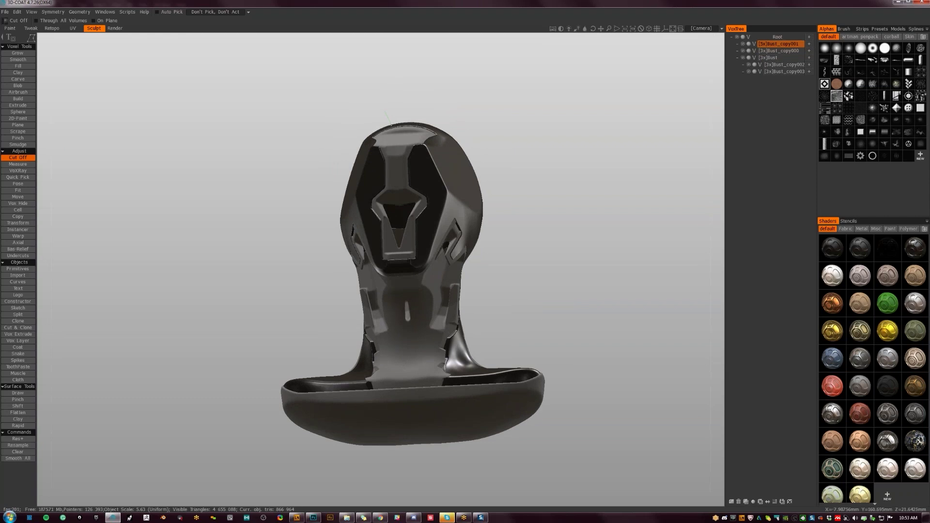
middle_drag(401, 110, 404, 141)
Cut small notches into the forehead and side edges of the front face plate.
key(h)
middle_drag(383, 172, 424, 134)
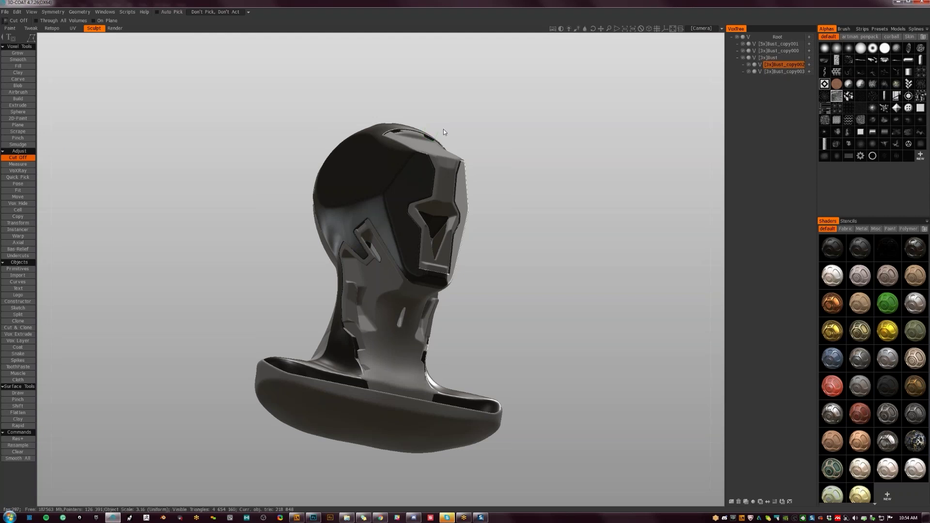
middle_drag(444, 128, 469, 193)
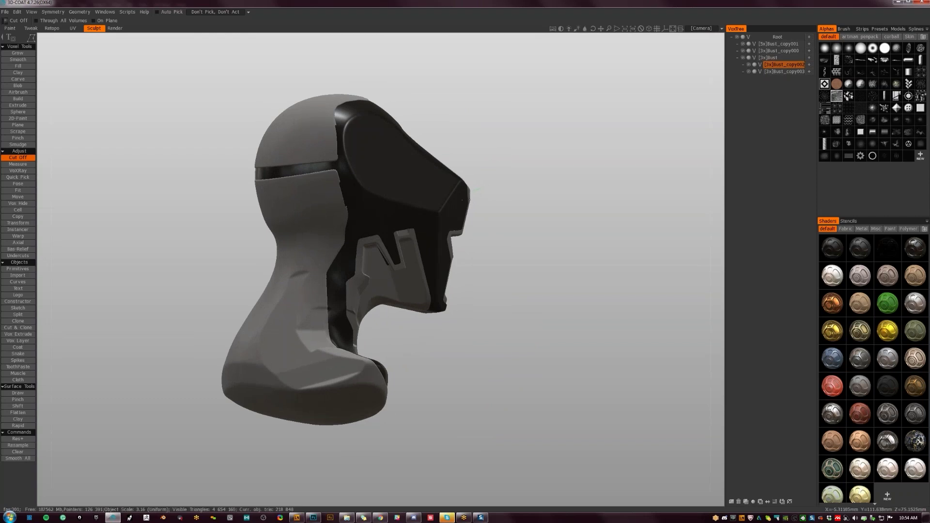
middle_drag(483, 202, 304, 237)
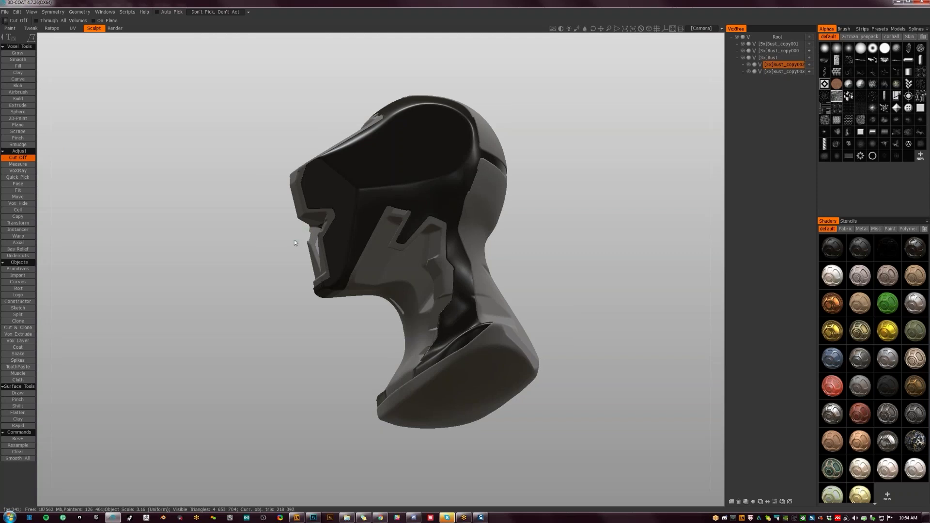
middle_drag(305, 253, 459, 269)
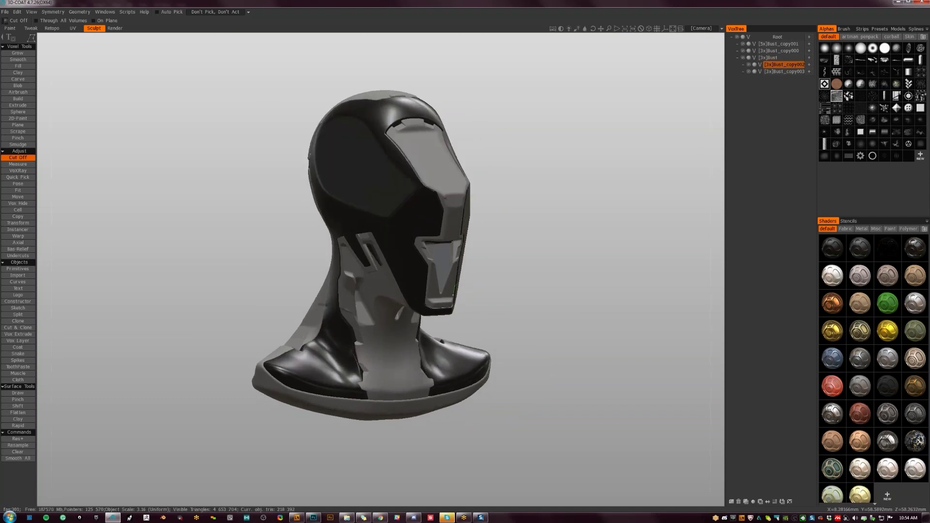
Cut short slits into the upper sides of the rear skull panel from the side and three-quarter views.
drag(475, 291, 434, 328)
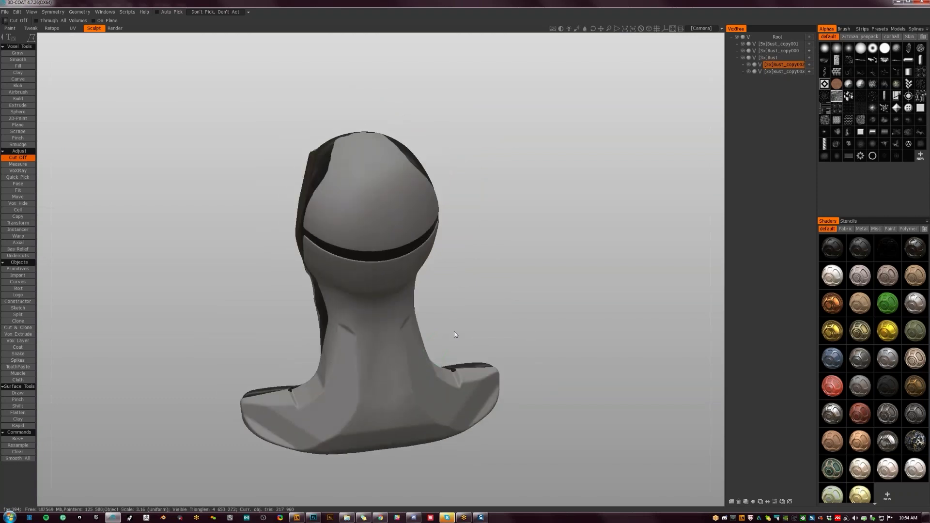
mouse_move(451, 324)
mouse_down()
mouse_move(424, 319)
mouse_move(450, 317)
mouse_up()
key(h)
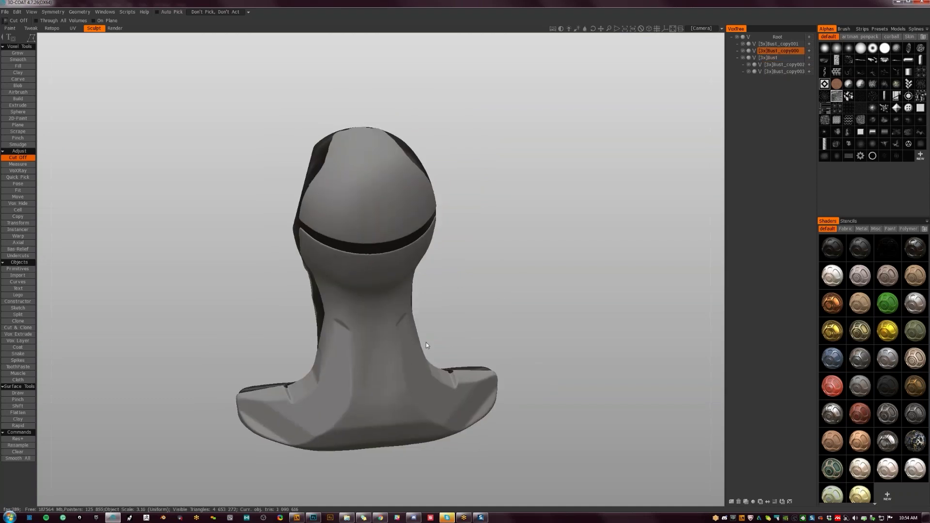
mouse_move(426, 365)
mouse_down()
mouse_move(442, 370)
mouse_move(449, 330)
mouse_move(264, 319)
mouse_up()
drag(263, 286, 305, 306)
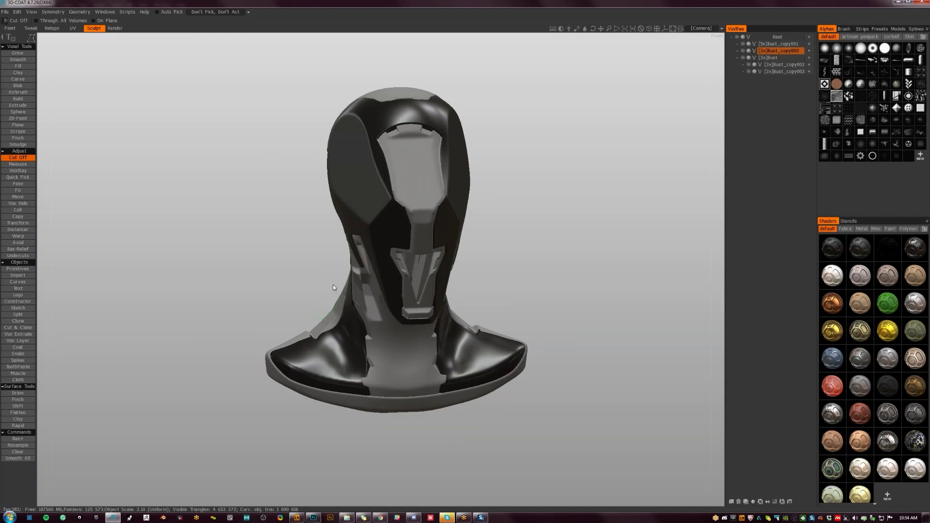
drag(311, 305, 409, 310)
drag(286, 291, 543, 146)
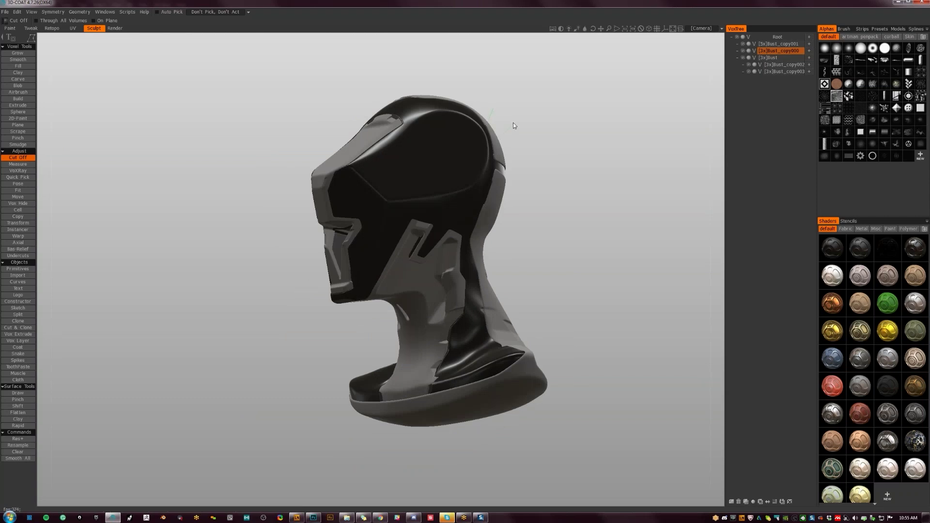
drag(513, 123, 462, 89)
key(h)
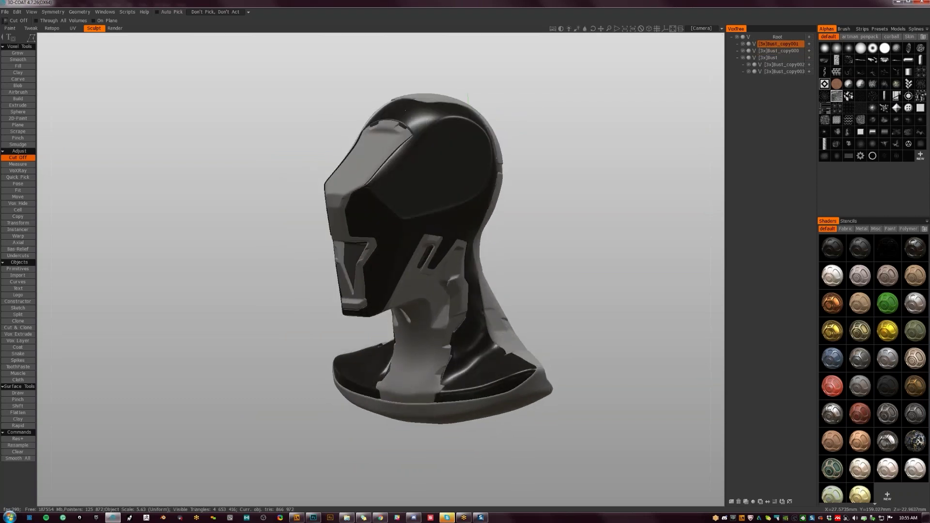
drag(501, 114, 450, 119)
Cut matching notches along the gap, into the back-of-neck panel's upper edge and the rear skull panel's lower edge.
key(h)
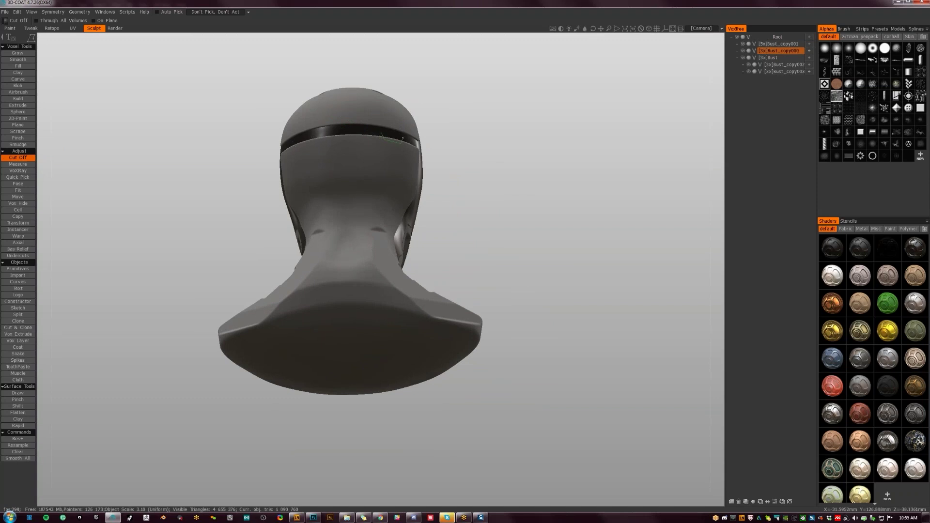
drag(393, 140, 373, 188)
key(Up)
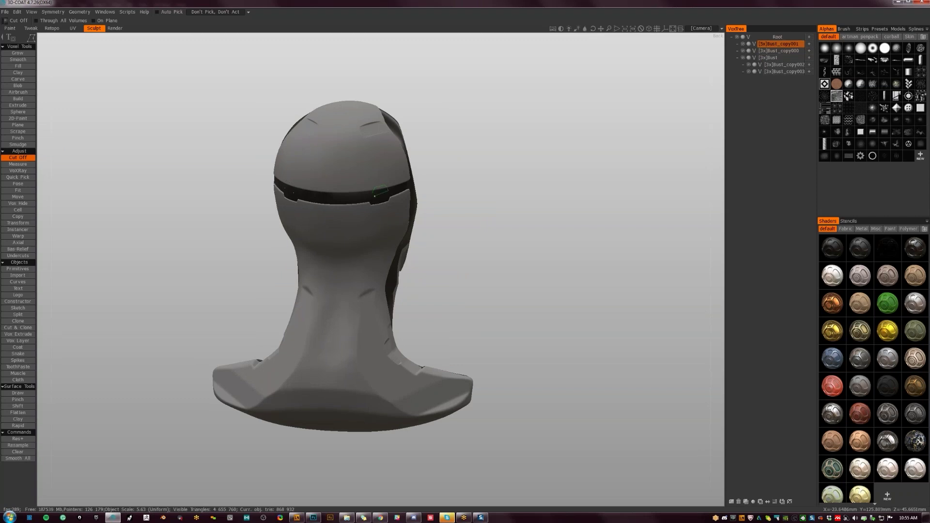
mouse_move(376, 181)
alt+mouse_down()
mouse_move(382, 151)
mouse_move(480, 210)
mouse_move(498, 255)
alt+mouse_up()
alt+drag(576, 254, 507, 315)
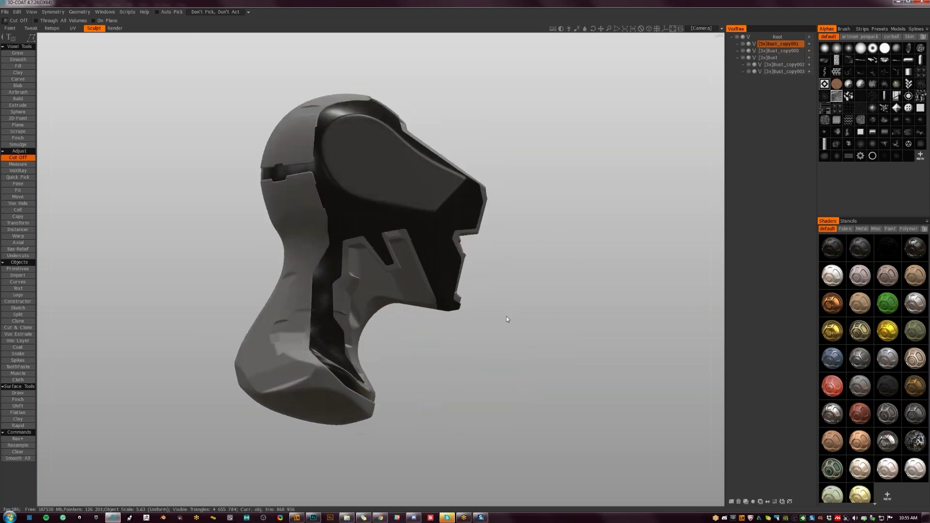
key(h)
alt+drag(403, 339, 409, 372)
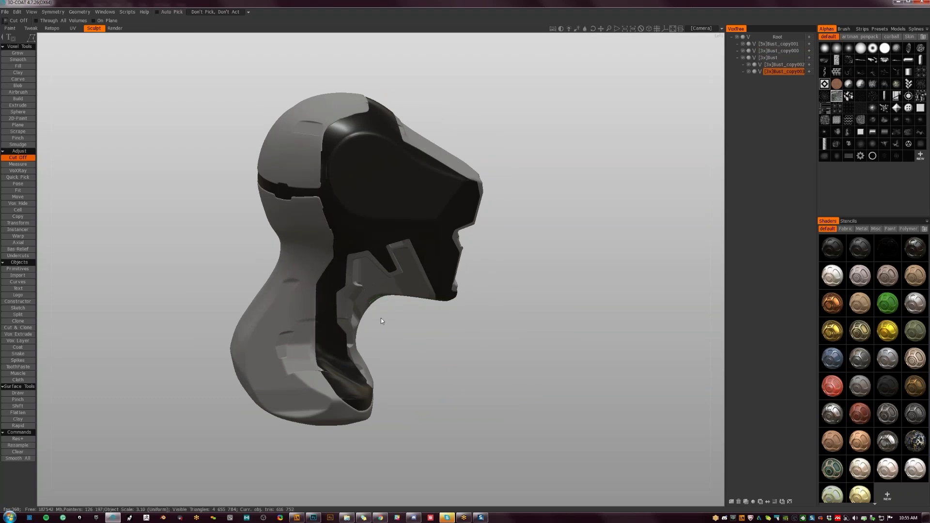
mouse_move(398, 336)
alt+mouse_down()
mouse_move(399, 305)
mouse_move(334, 297)
mouse_move(384, 310)
mouse_move(401, 330)
alt+mouse_up()
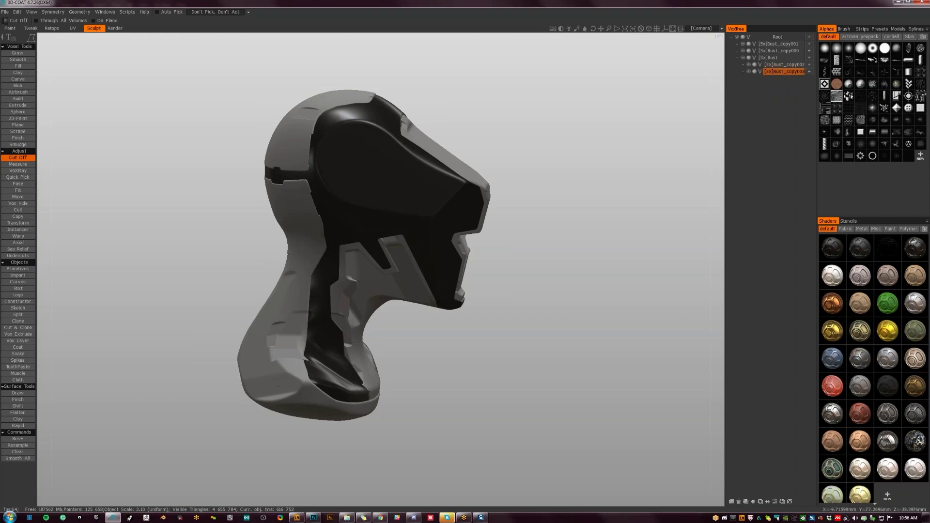
drag(418, 341, 441, 354)
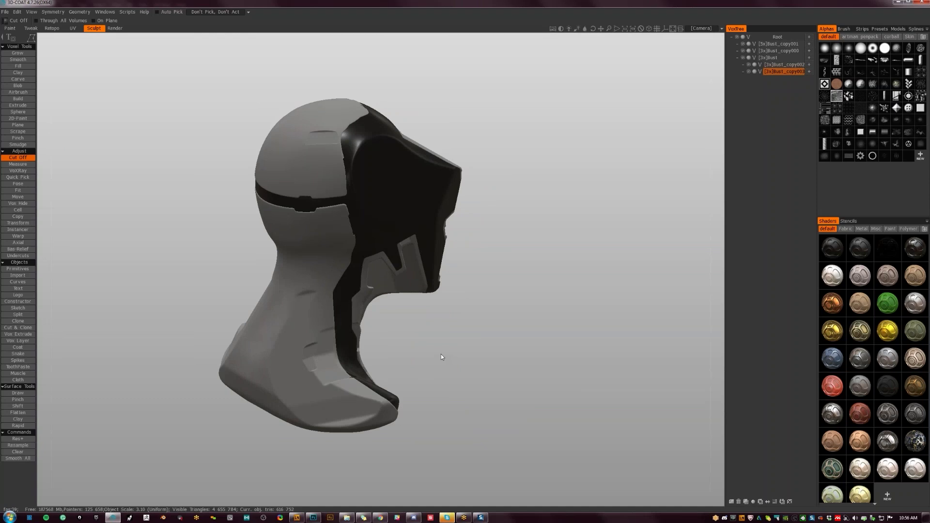
drag(441, 357, 475, 253)
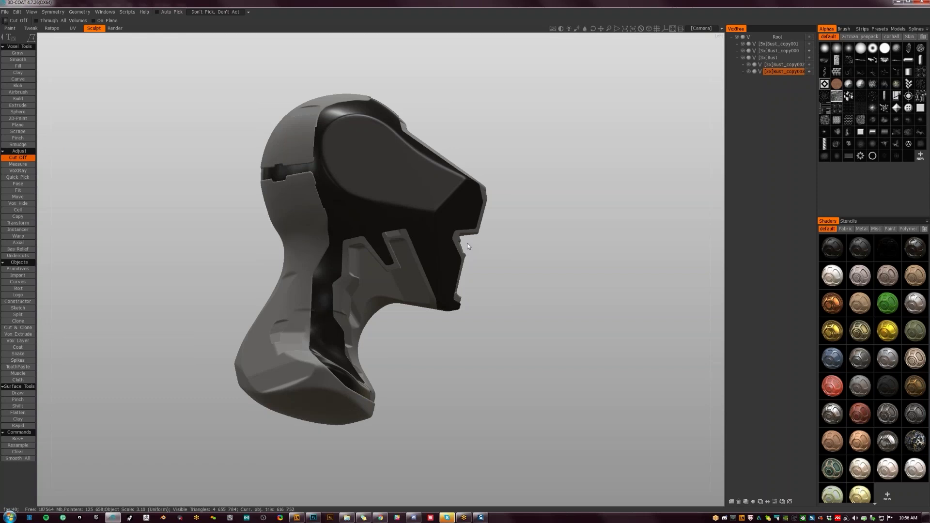
Cut angular steps into the front side edges of the rear skull panel from the top view.
middle_drag(468, 246, 445, 249)
key(h)
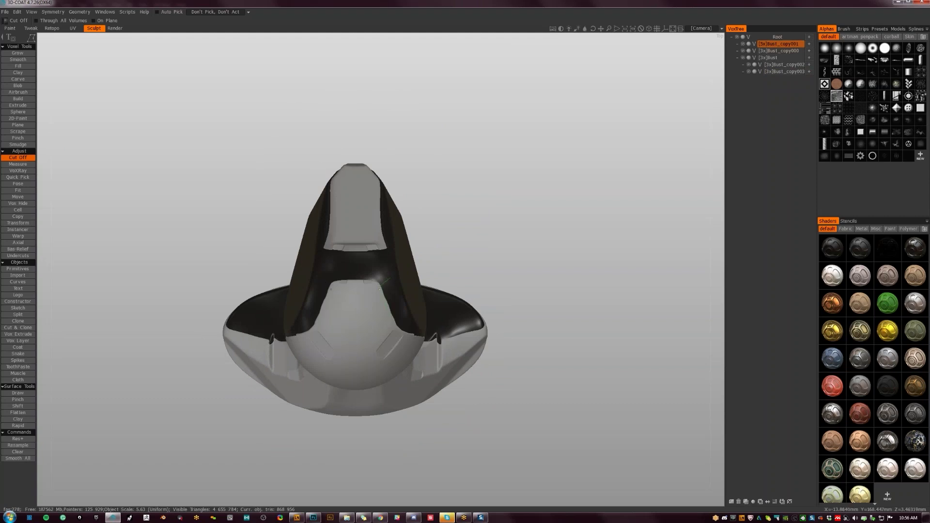
click(396, 325)
click(404, 326)
click(391, 278)
alt+drag(368, 378, 295, 295)
middle_drag(294, 295, 399, 436)
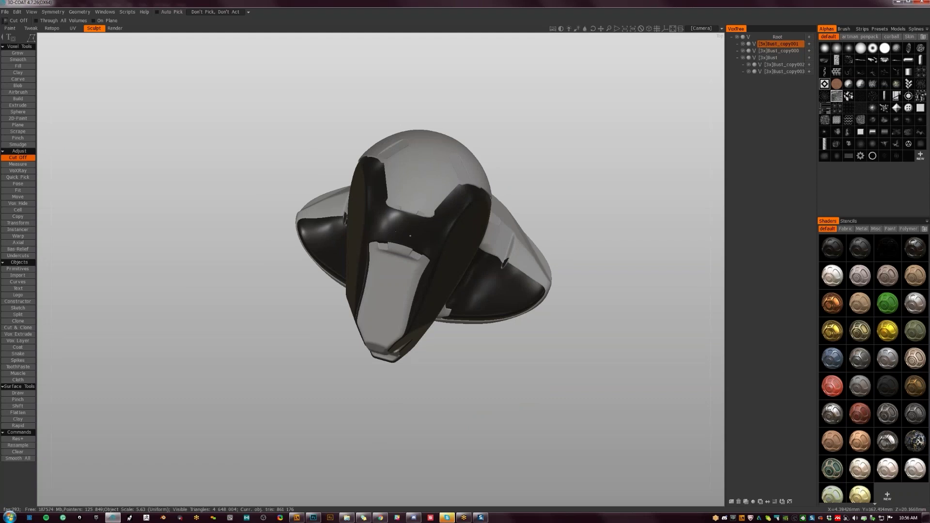
mouse_move(410, 236)
alt+mouse_down()
mouse_move(432, 263)
mouse_move(419, 242)
alt+mouse_up()
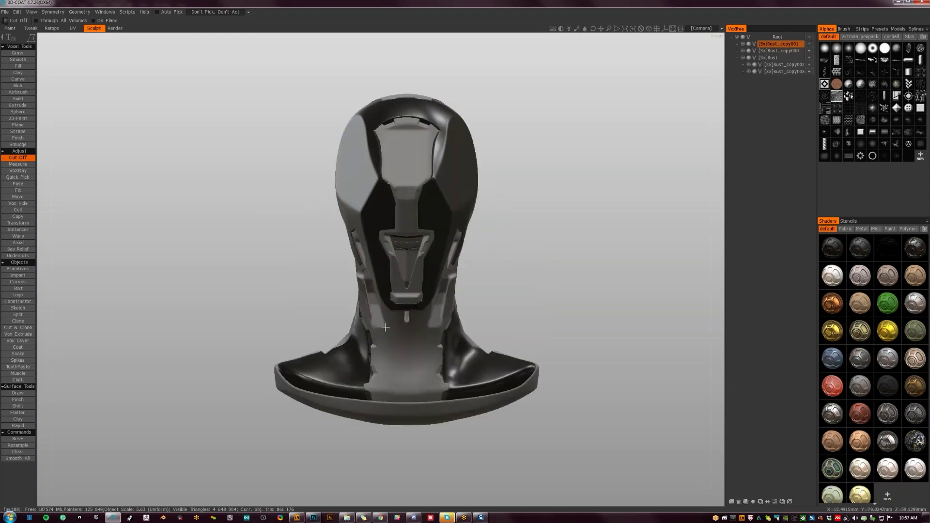
alt+drag(406, 339, 451, 348)
Split off the part of the main black head volume beneath the forehead plate, outlining it in the side profile.
key(h)
alt+drag(415, 302, 482, 310)
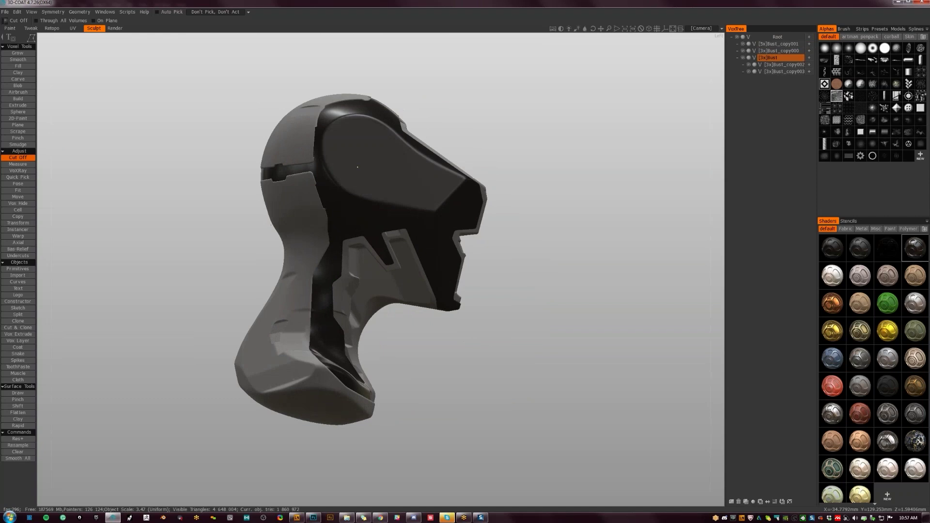
click(18, 314)
mouse_move(406, 95)
mouse_down()
mouse_move(394, 106)
mouse_move(398, 129)
mouse_up()
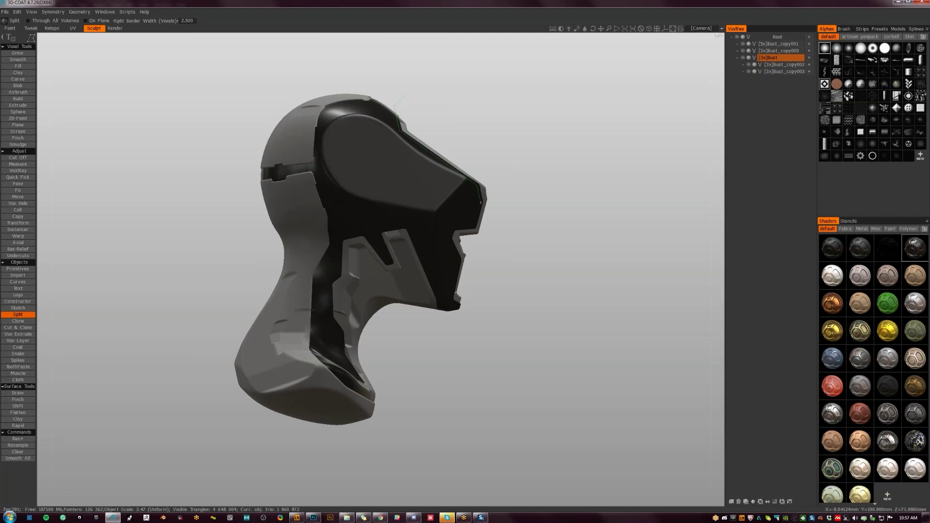
click(477, 217)
click(508, 224)
double_click(534, 130)
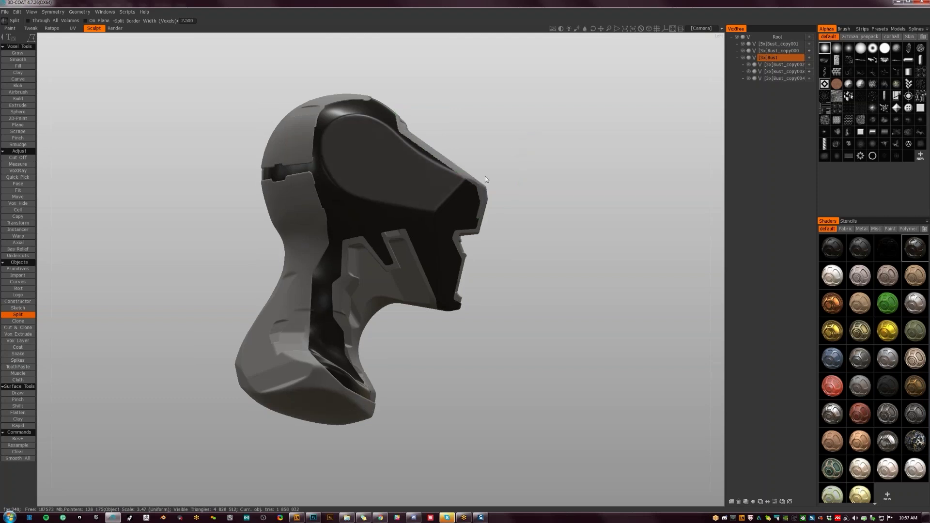
Select the piece split off beneath the forehead plate and scale it down slightly with Transform to form a thin rim.
alt+drag(484, 176, 416, 214)
alt+right_drag(417, 213, 423, 155)
key(h)
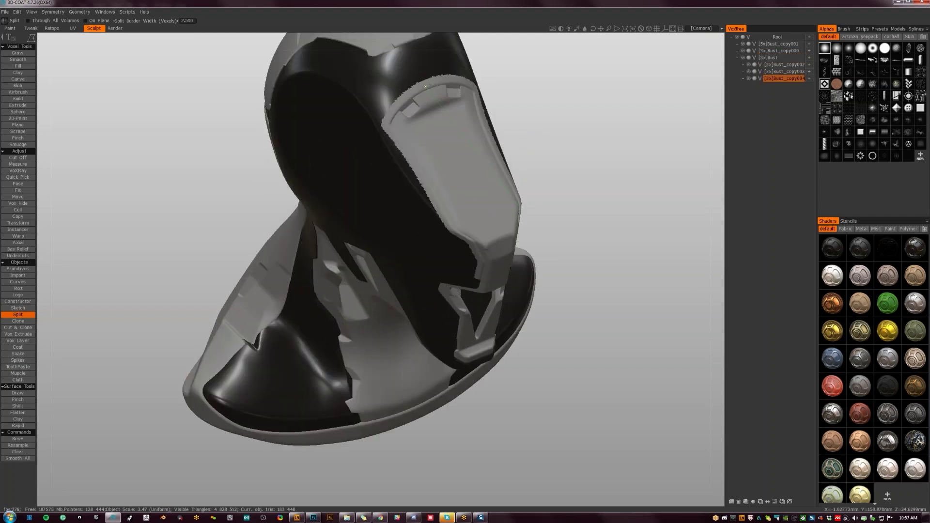
key(m)
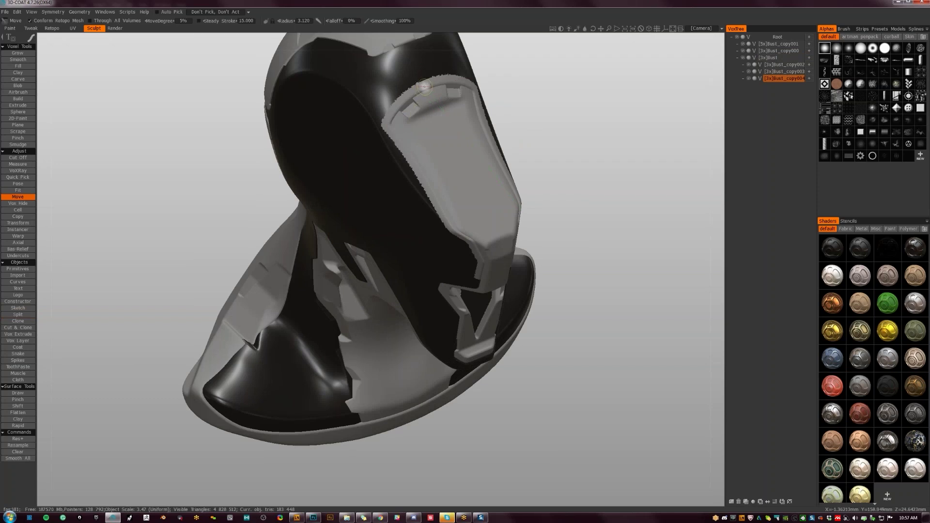
key(t)
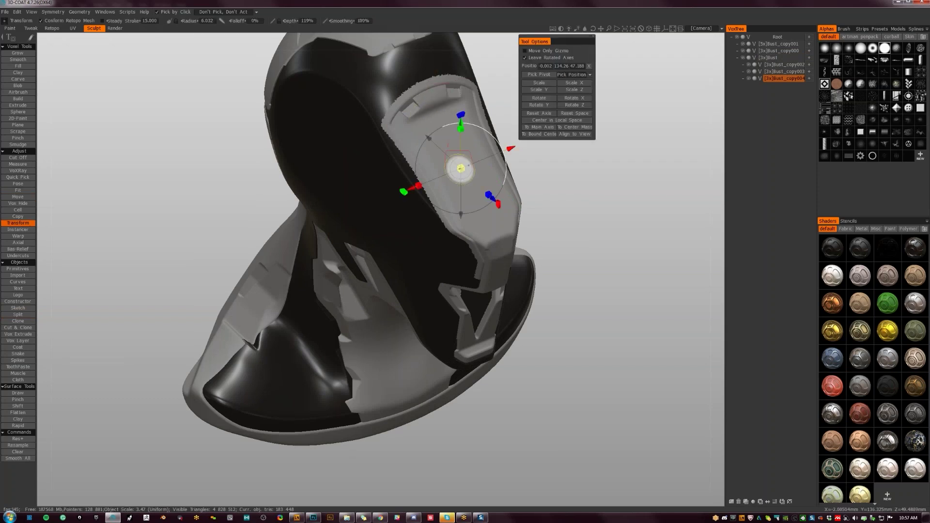
drag(461, 168, 460, 168)
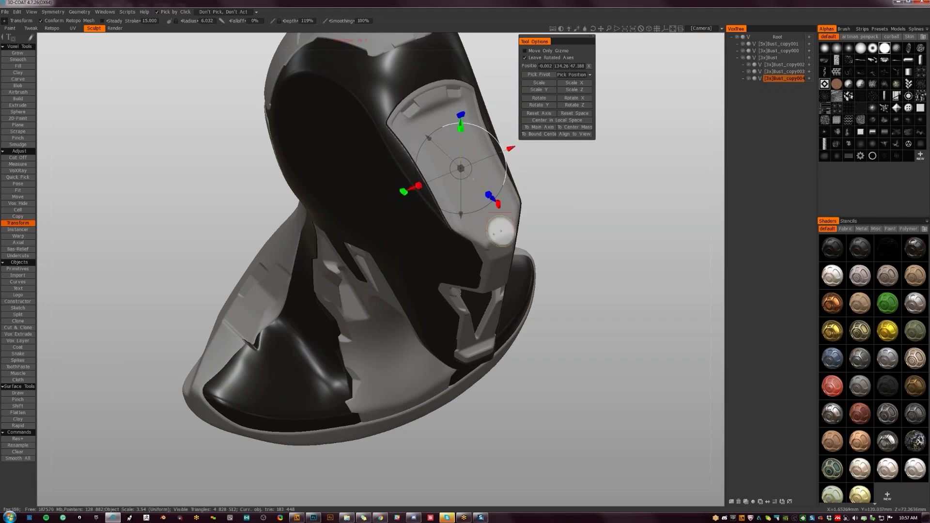
Try several shaders on the forehead rim piece and assign it the shiny chrome-like metal shader.
mouse_move(577, 286)
mouse_down()
mouse_move(545, 259)
mouse_move(553, 254)
mouse_move(566, 281)
mouse_up()
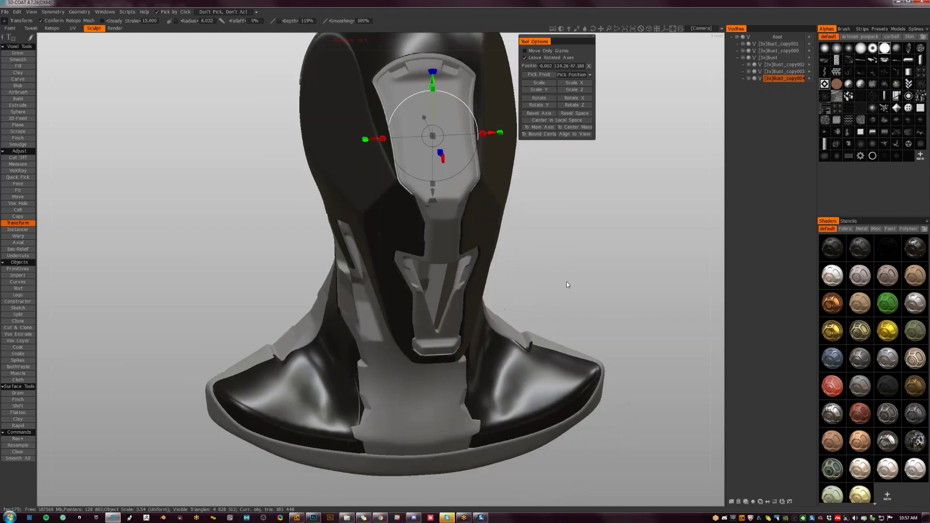
click(919, 249)
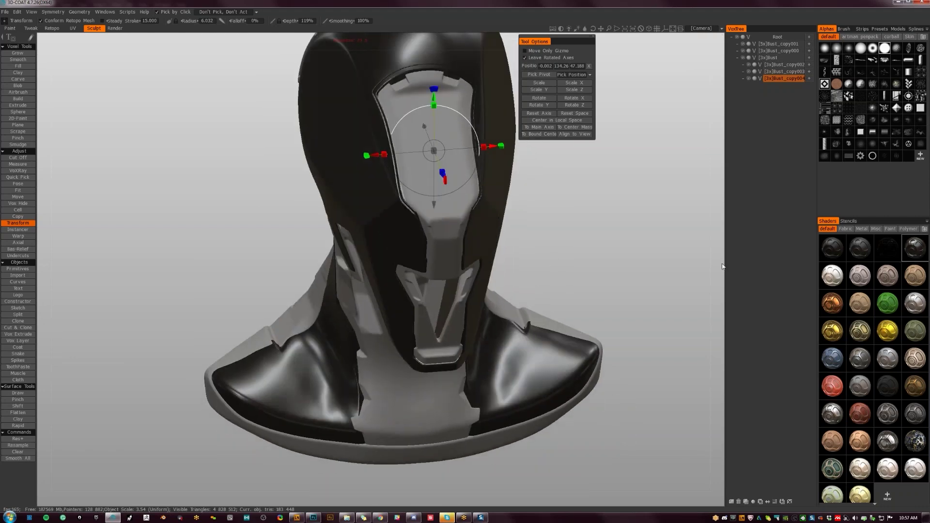
click(861, 252)
click(835, 250)
click(884, 249)
click(918, 248)
click(887, 385)
click(886, 441)
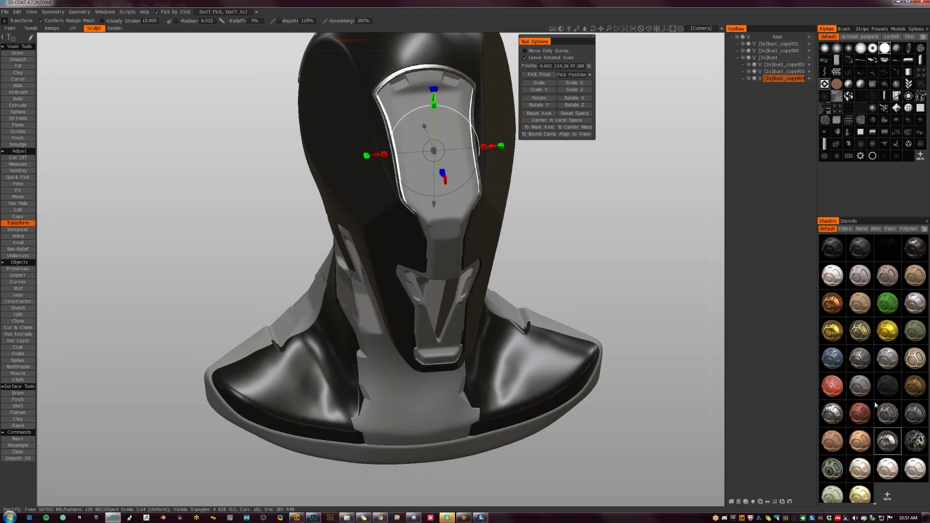
Resample the forehead rim piece to a higher density with Smooth resampling quality.
drag(551, 247, 455, 252)
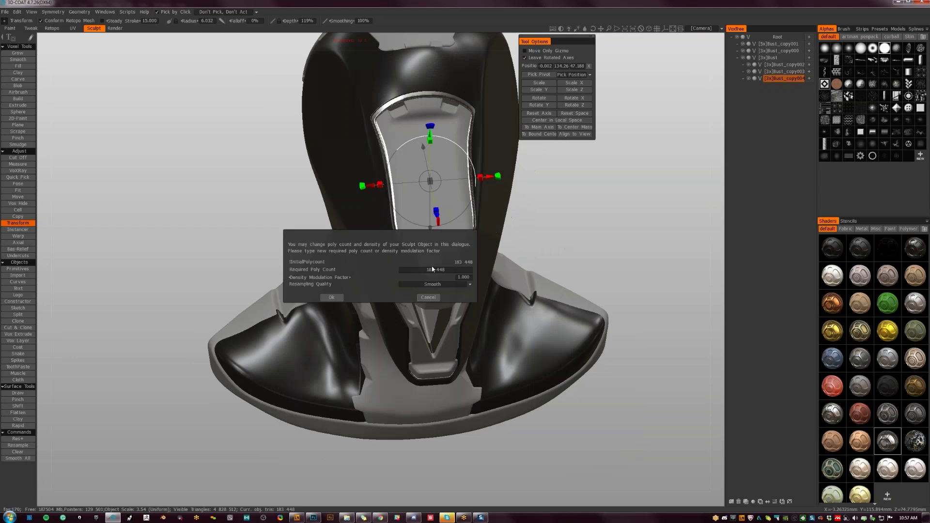
scroll(433, 270, up, 10)
click(331, 297)
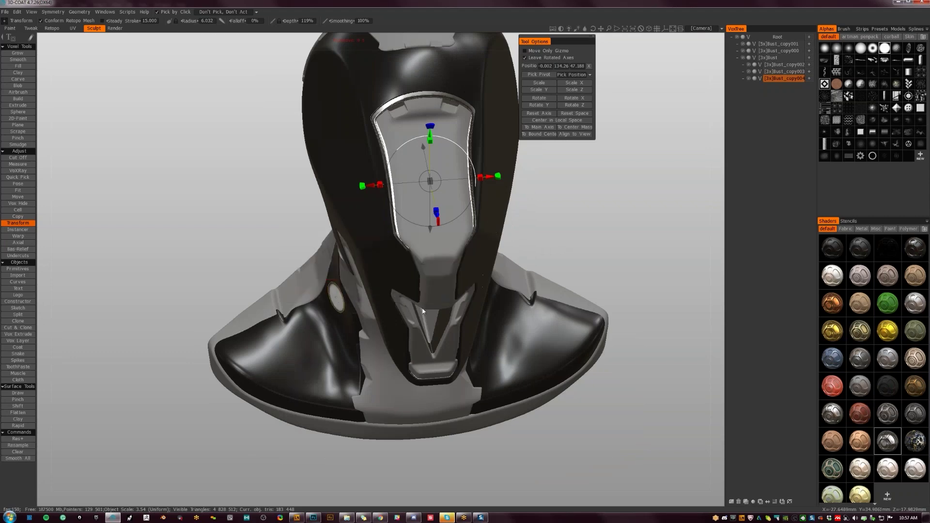
Split off the part of the main black head volume around the mouth plate, outlining it in the front view.
drag(558, 227, 440, 273)
click(441, 272)
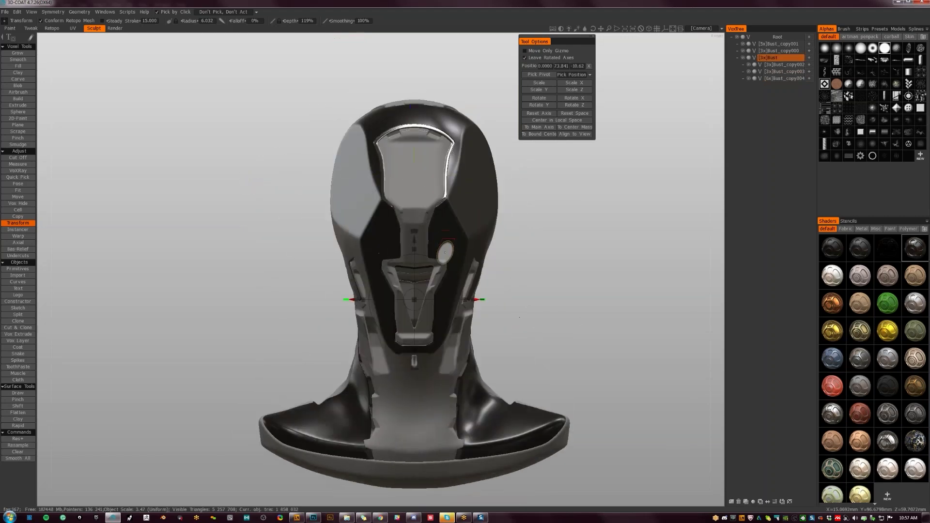
key(s)
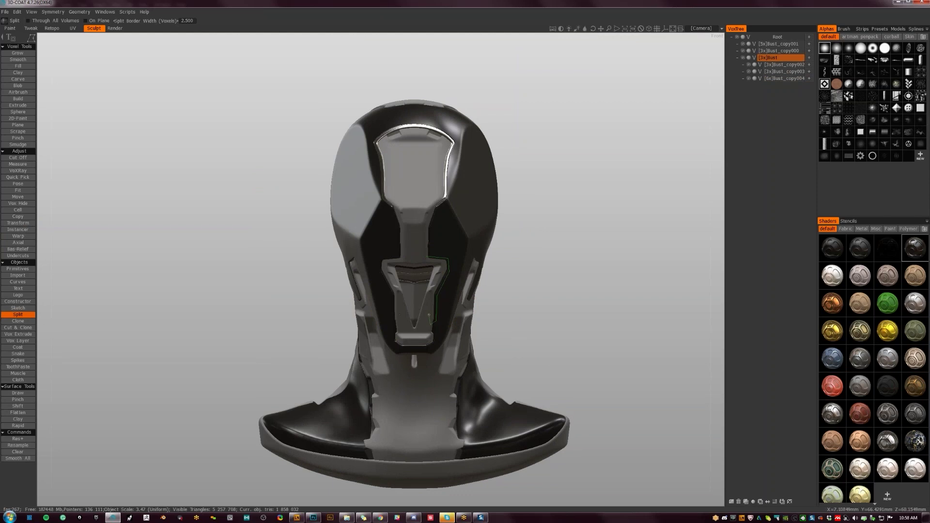
drag(434, 280, 437, 282)
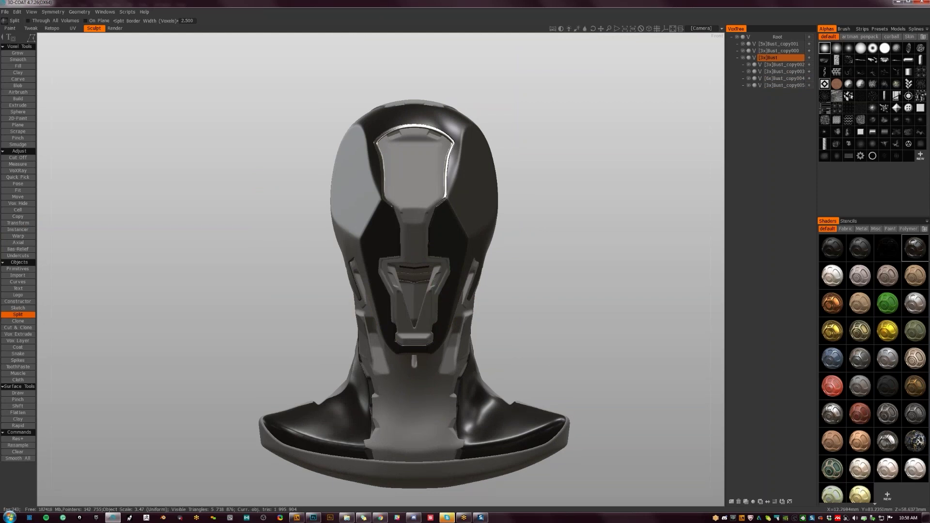
Select the new piece around the mouth plate and scale it slightly with Transform.
scroll(426, 261, up, 8)
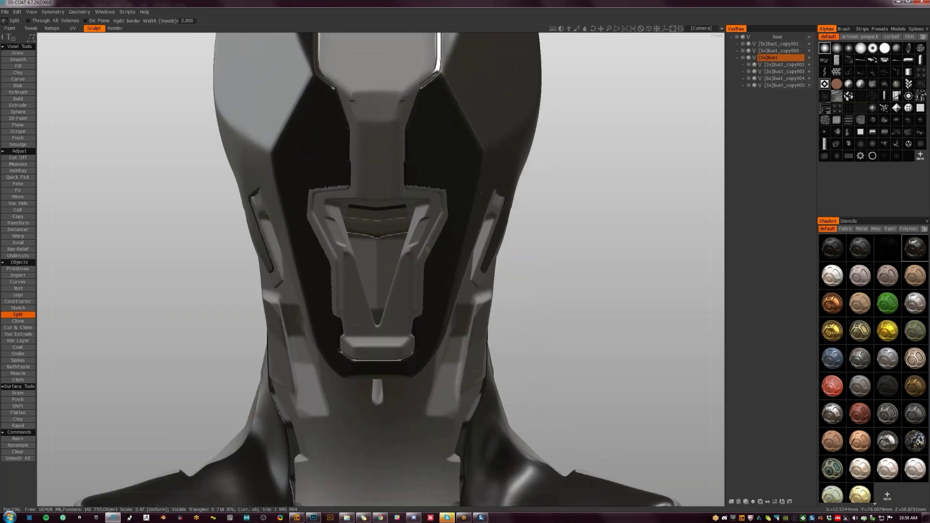
key(h)
key(t)
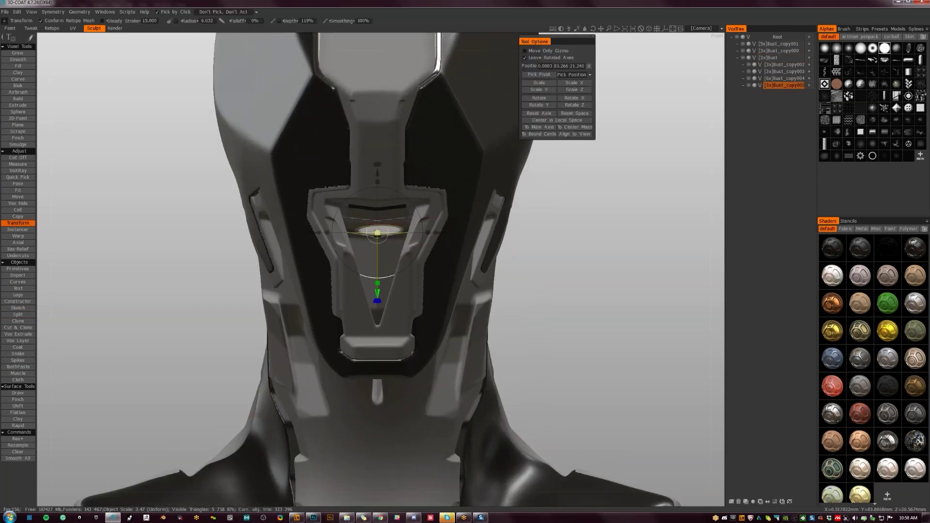
drag(377, 232, 376, 234)
Resample the mouth rim piece with a density modulation factor of about 1.88 and assign it the chrome-like metal shader.
drag(520, 283, 571, 287)
key(r)
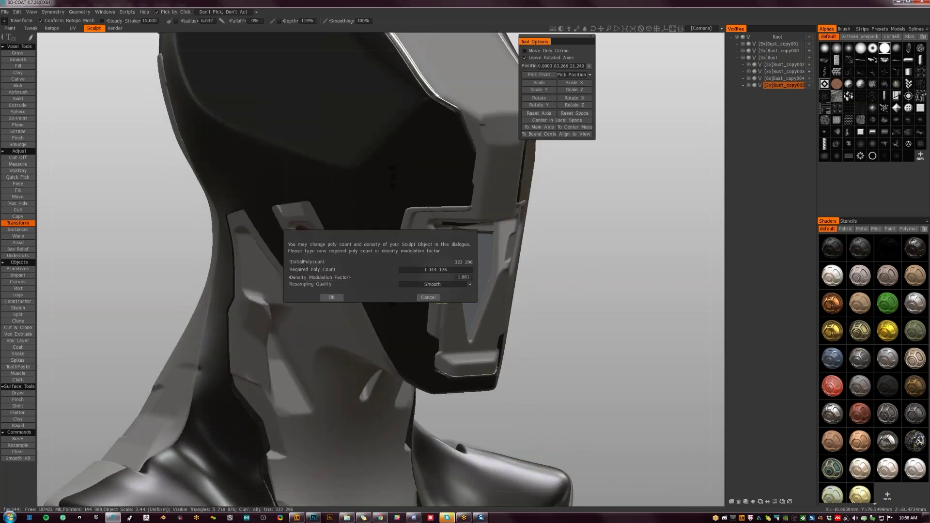
click(422, 297)
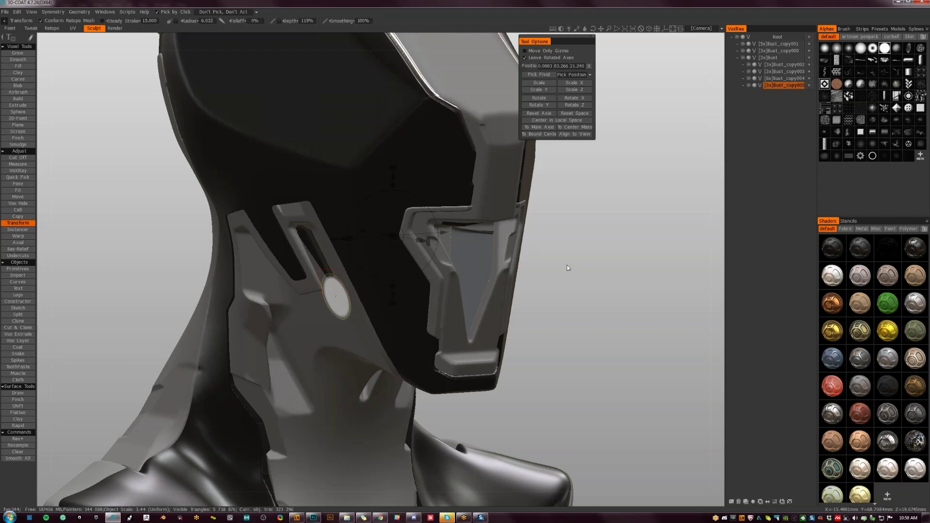
click(879, 440)
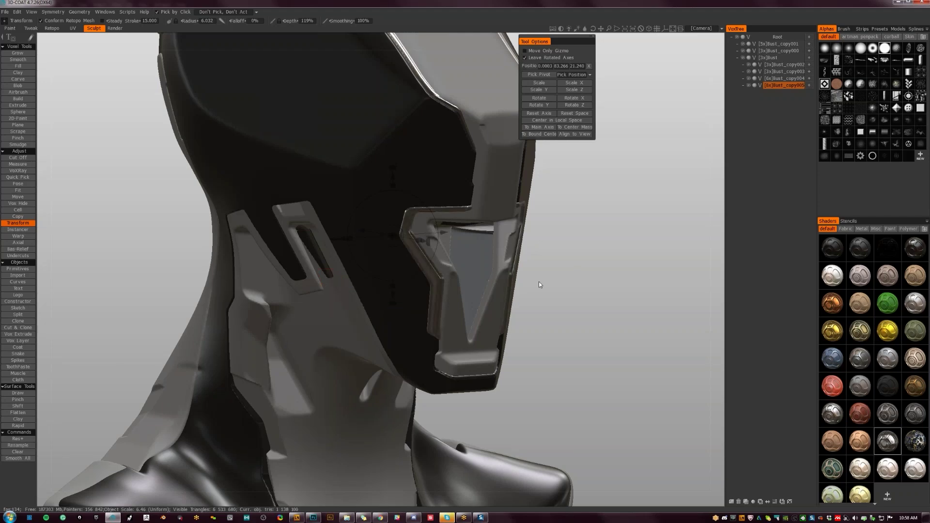
Examine the bust from the front, underside and side, picking the black head volume and neck panel to compare how the pieces meet.
shift+drag(542, 276, 475, 236)
scroll(475, 237, down, 5)
mouse_move(450, 272)
mouse_down()
mouse_move(513, 280)
mouse_move(484, 276)
mouse_move(450, 289)
mouse_up()
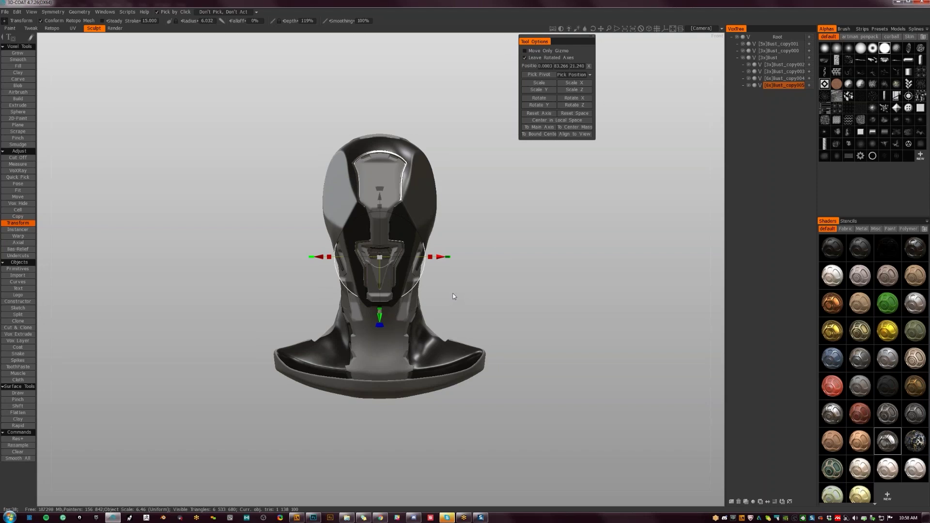
drag(510, 253, 372, 334)
right_drag(372, 335, 383, 361)
middle_drag(365, 356, 361, 389)
drag(361, 389, 513, 339)
click(464, 218)
mouse_move(397, 425)
mouse_down()
mouse_move(420, 409)
mouse_move(390, 417)
mouse_up()
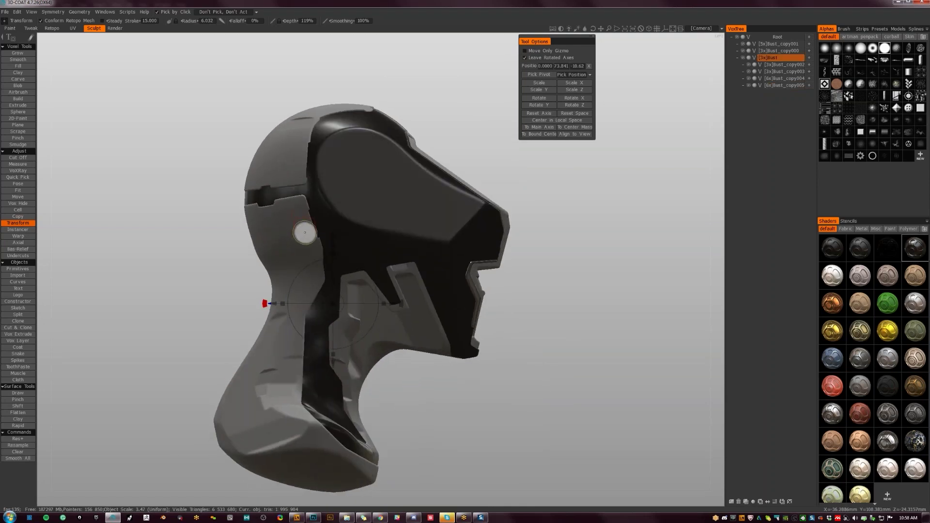
drag(241, 287, 455, 295)
mouse_move(326, 393)
mouse_down()
mouse_move(338, 363)
mouse_move(427, 335)
mouse_up()
click(428, 335)
drag(449, 401, 434, 423)
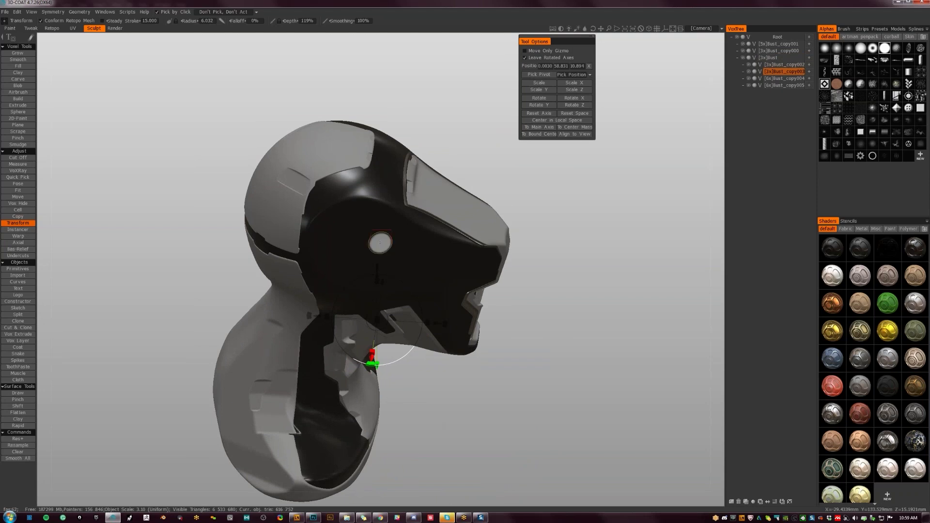
drag(425, 415, 421, 356)
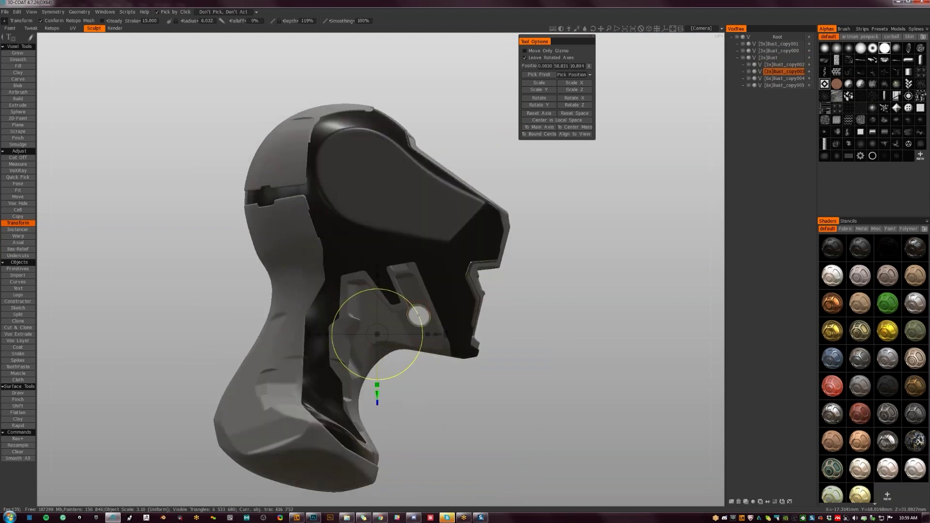
click(310, 354)
drag(455, 413, 489, 443)
mouse_move(428, 417)
mouse_down()
mouse_move(414, 405)
mouse_move(372, 413)
mouse_move(444, 399)
mouse_move(428, 401)
mouse_up()
right_drag(428, 401, 479, 408)
middle_drag(479, 408, 567, 310)
right_drag(506, 327, 466, 333)
middle_drag(466, 333, 439, 378)
drag(438, 381, 455, 392)
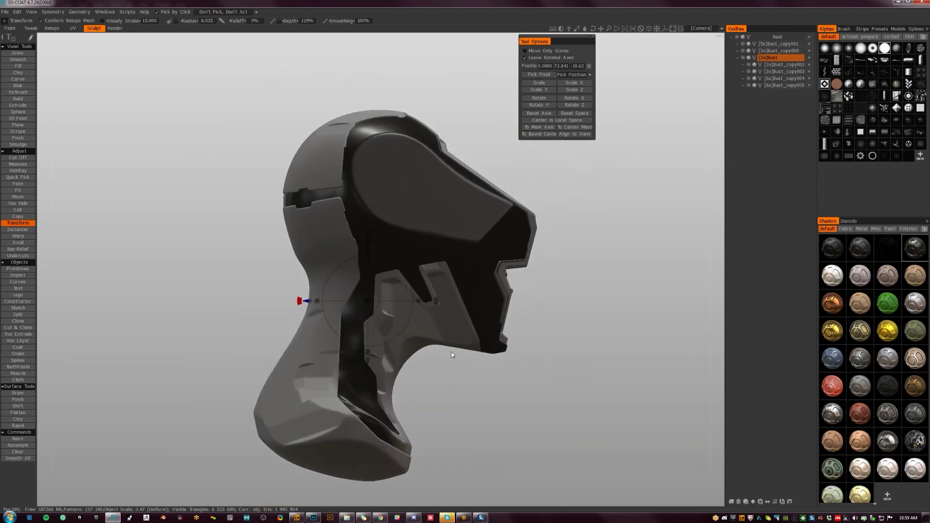
Try to split a piece off the back neck panel along its notched edge at the rear of the skull.
click(333, 280)
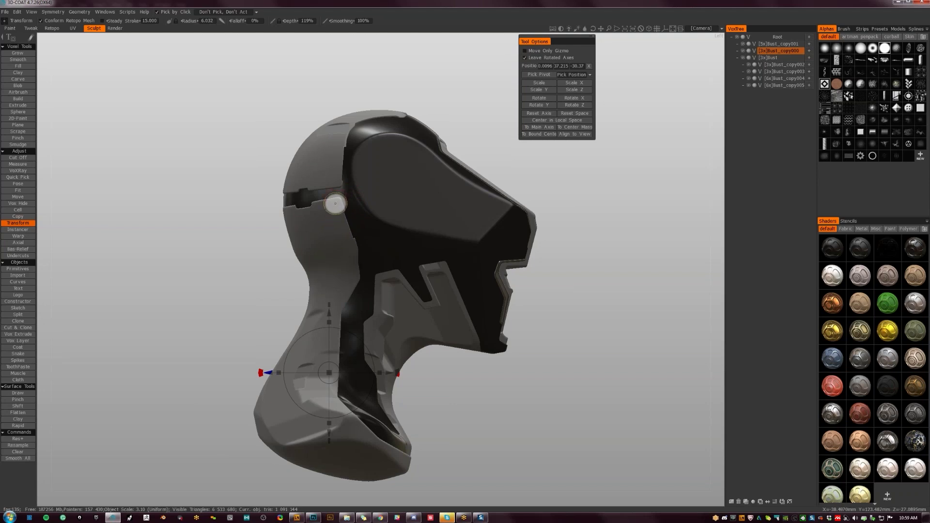
key(g)
key(g)
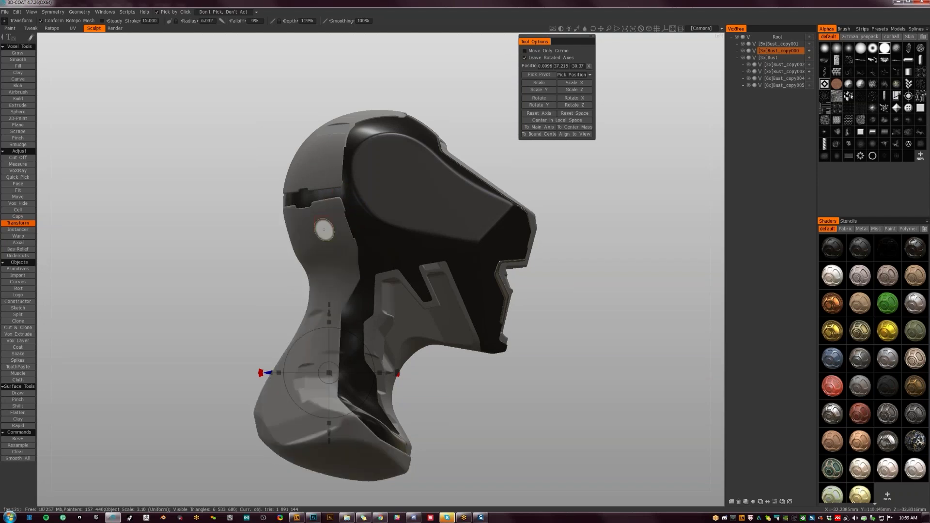
key(s)
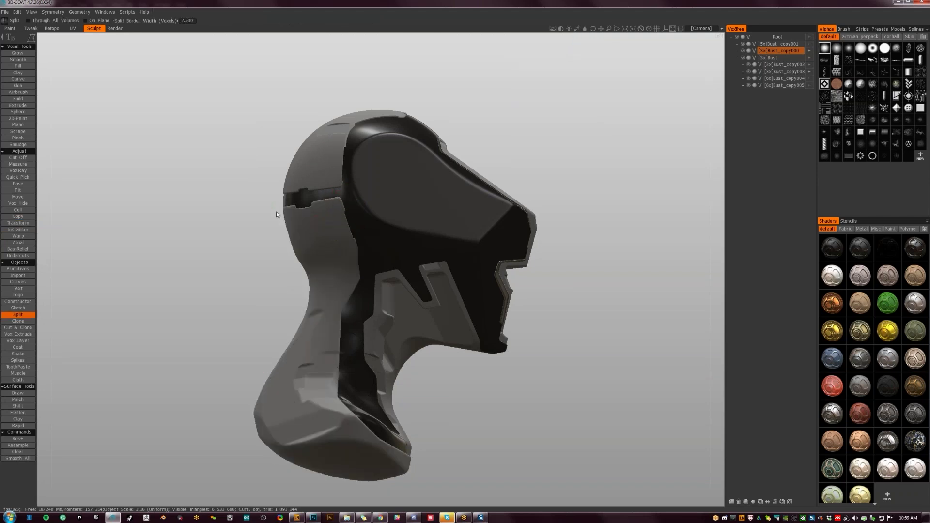
click(293, 208)
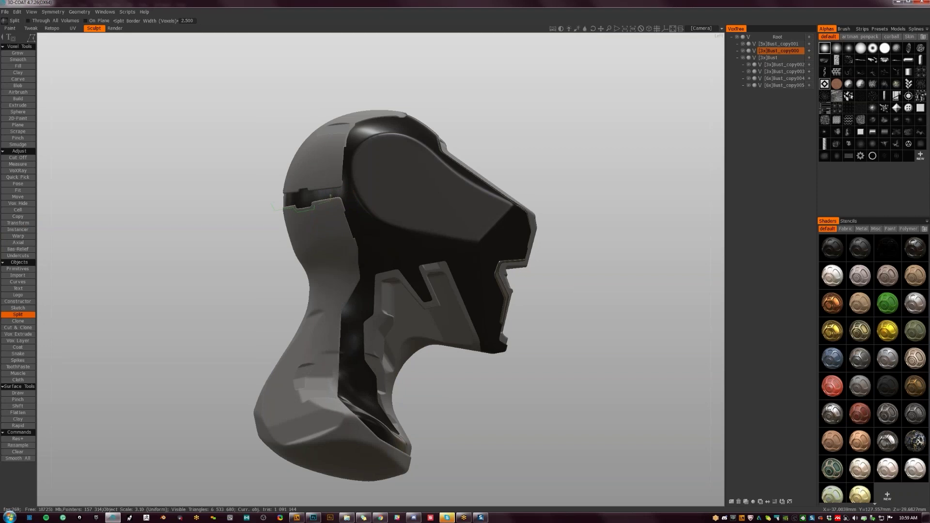
click(322, 198)
scroll(309, 205, up, 3)
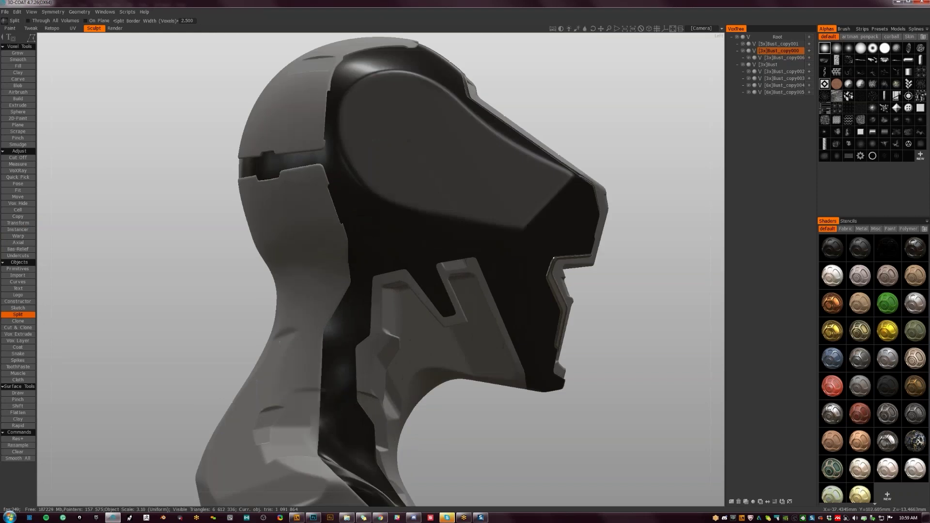
key(t)
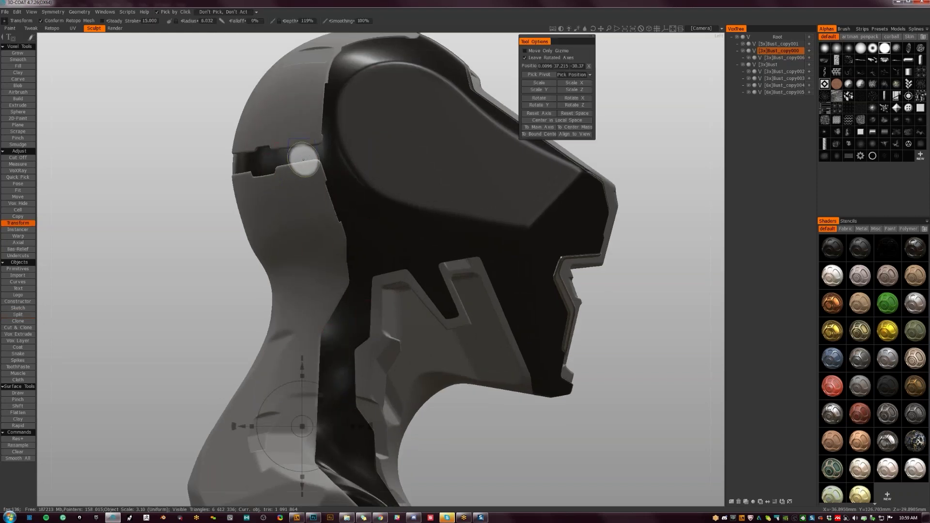
key(ctrl+z)
scroll(327, 167, down, 3)
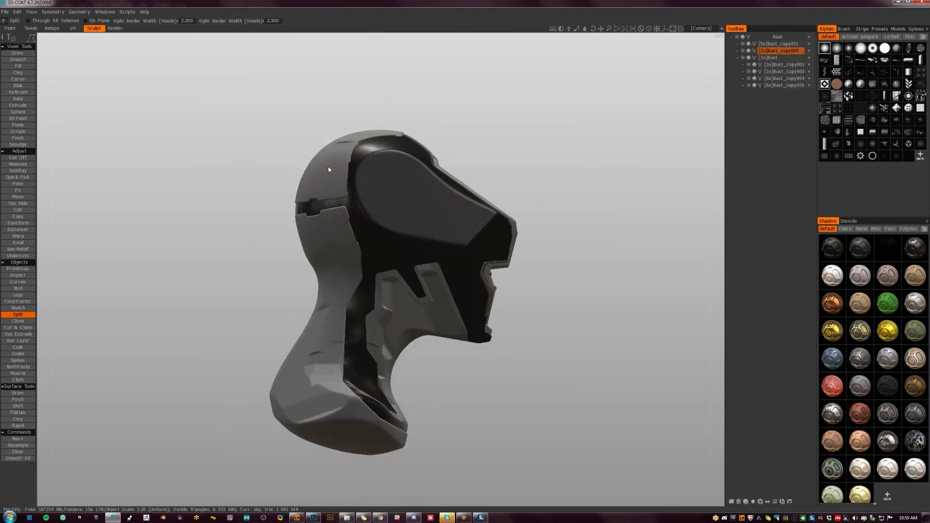
Try to split off part of the main black volume with an outline across the front neck and shoulder.
alt+drag(328, 166, 383, 324)
key(h)
alt+drag(432, 296, 436, 308)
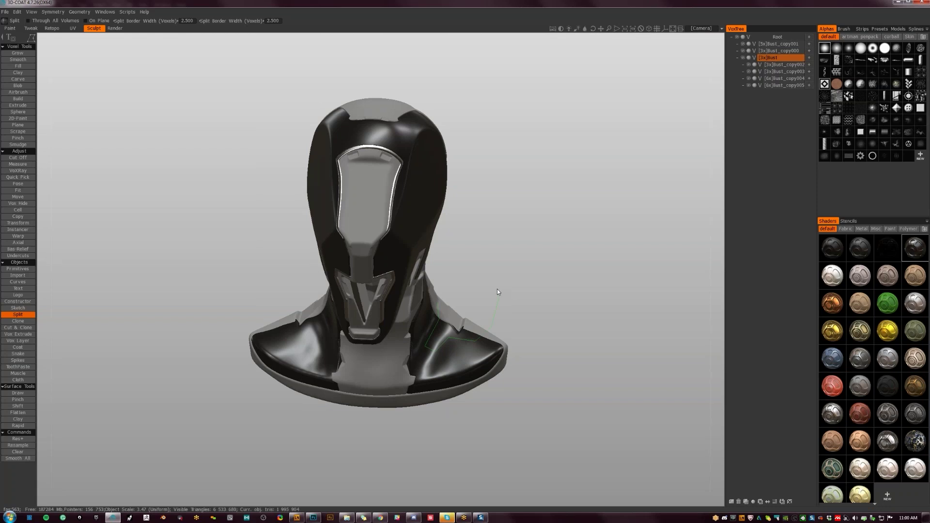
key(Return)
alt+right_drag(463, 325, 455, 349)
key(h)
key(t)
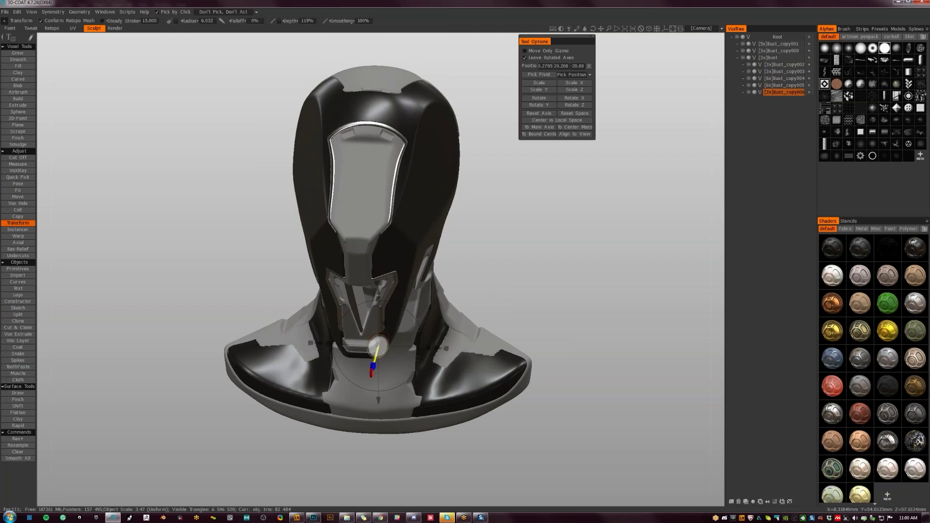
key(h)
key(s)
key(ctrl+z)
Split a narrow strip off the main black volume along the back neck panel in side view and select the new piece with Transform.
alt+drag(477, 368, 604, 327)
key(KP_4)
key(KP_5)
key(KP_5)
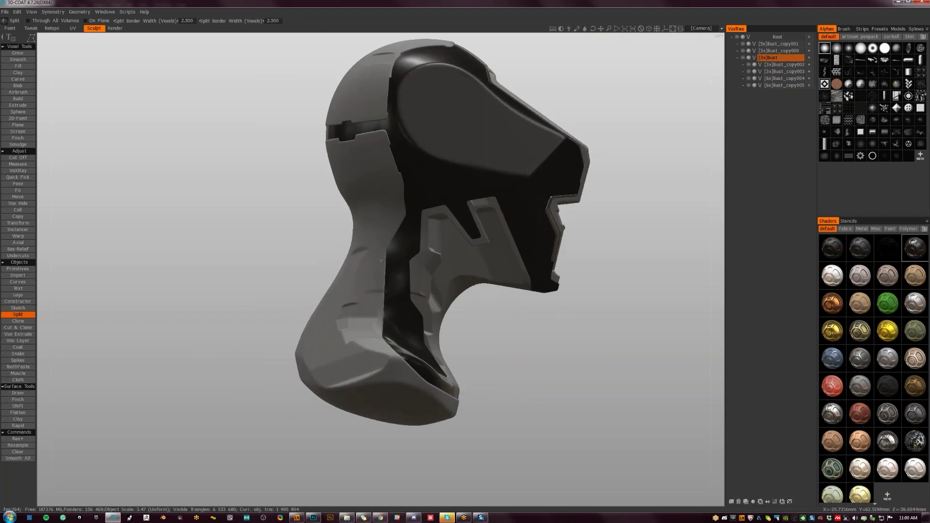
click(364, 291)
key(t)
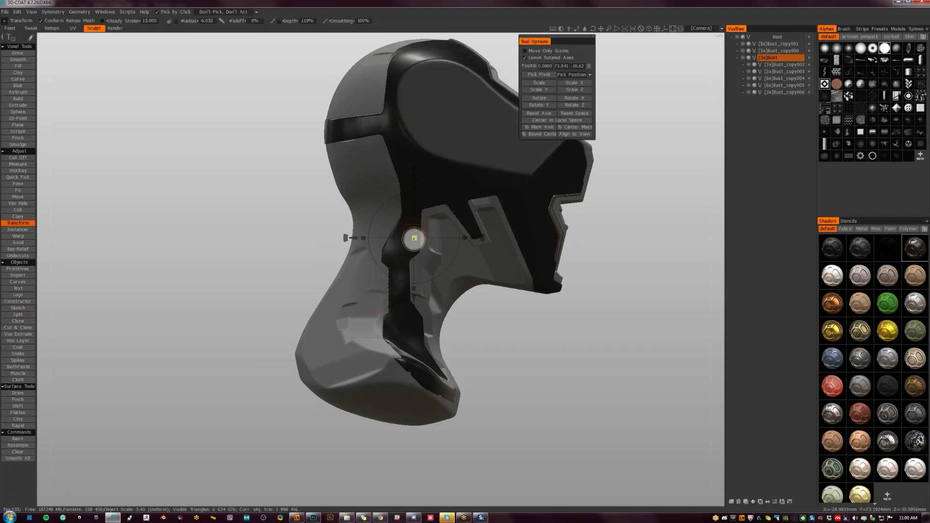
right_drag(371, 299, 351, 298)
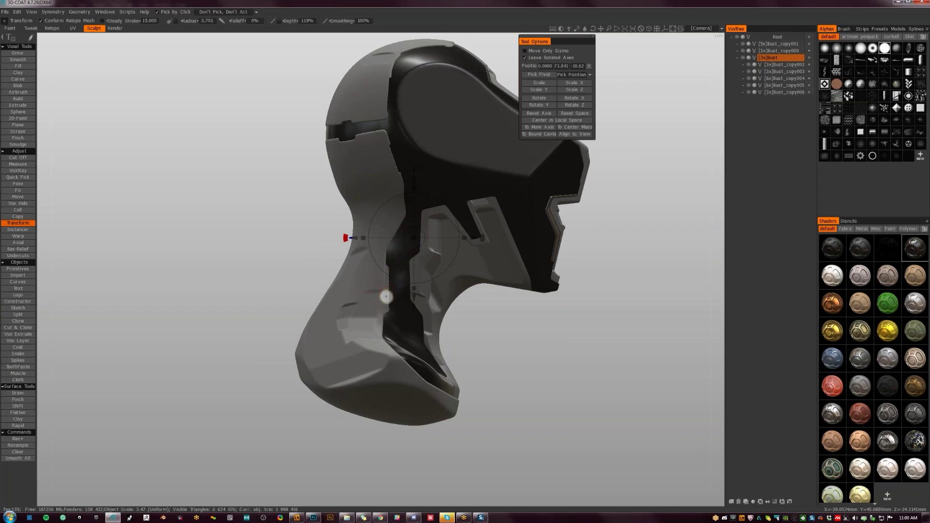
click(383, 291)
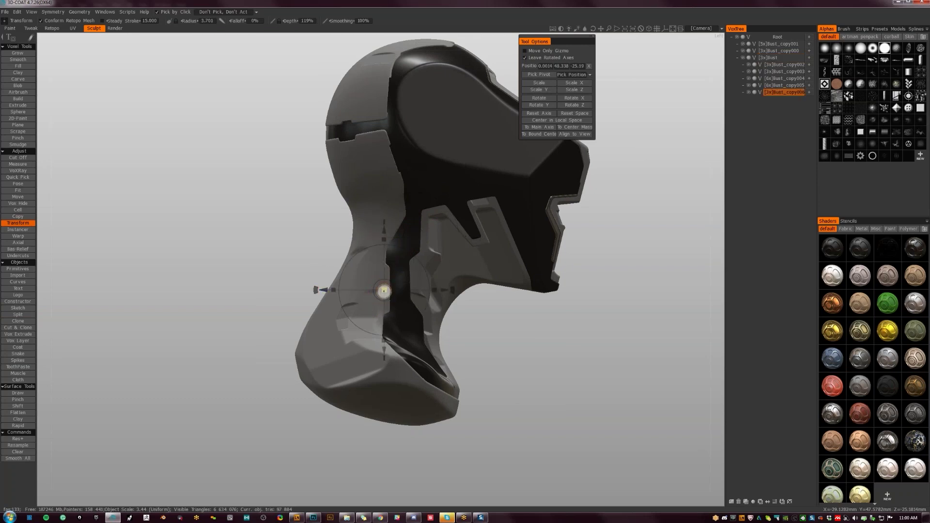
Inspect the new strip beside the back neck panel from several side angles using the Cut Off tool.
alt+drag(383, 292, 135, 292)
middle_drag(538, 291, 509, 378)
alt+drag(509, 379, 505, 382)
key(k)
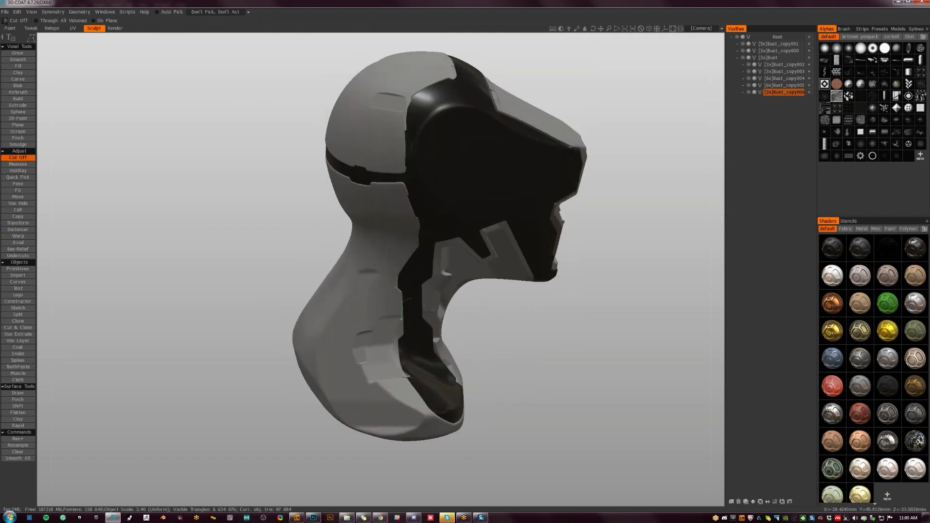
click(413, 299)
alt+drag(429, 290, 403, 298)
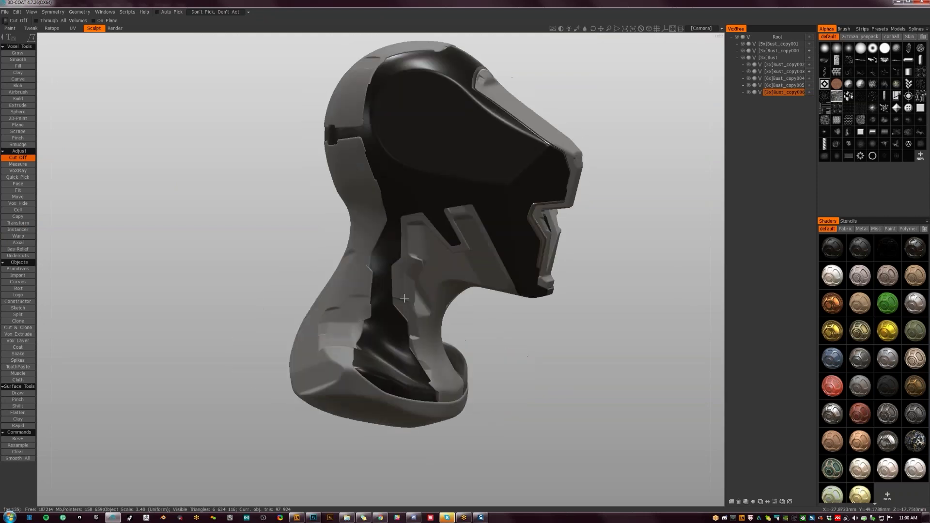
middle_drag(404, 298, 387, 286)
alt+right_drag(398, 290, 436, 318)
alt+drag(436, 317, 348, 241)
scroll(348, 240, up, 5)
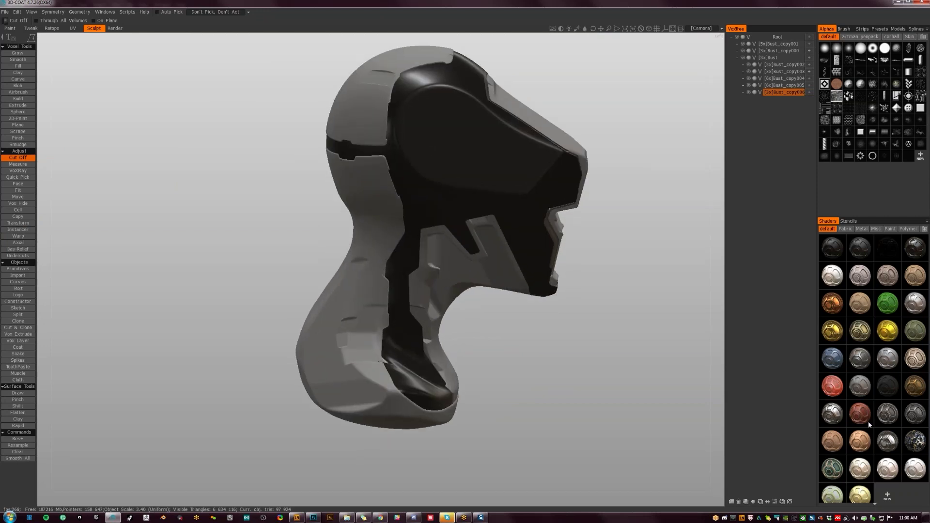
Try the chrome-like shader on the new neck strip, finally assigning it the grey metal shader.
click(886, 442)
alt+drag(513, 337, 508, 327)
key(t)
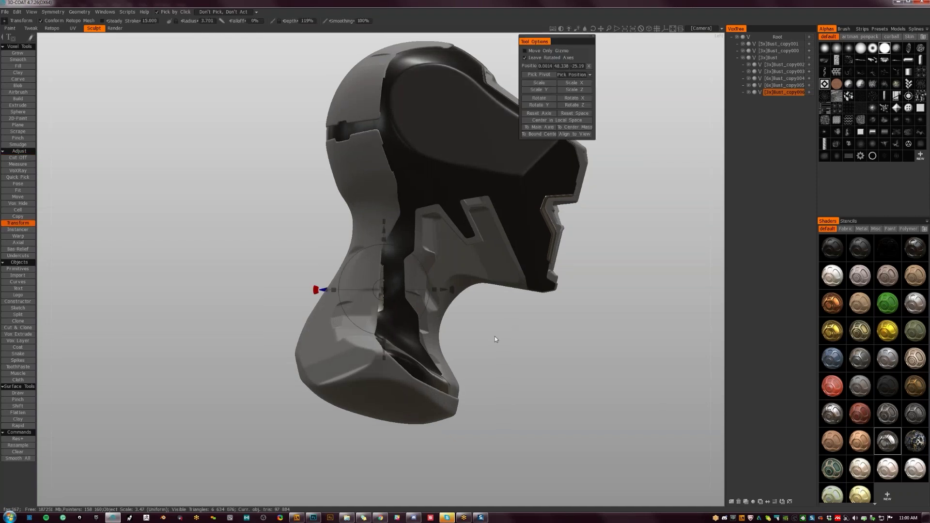
click(859, 386)
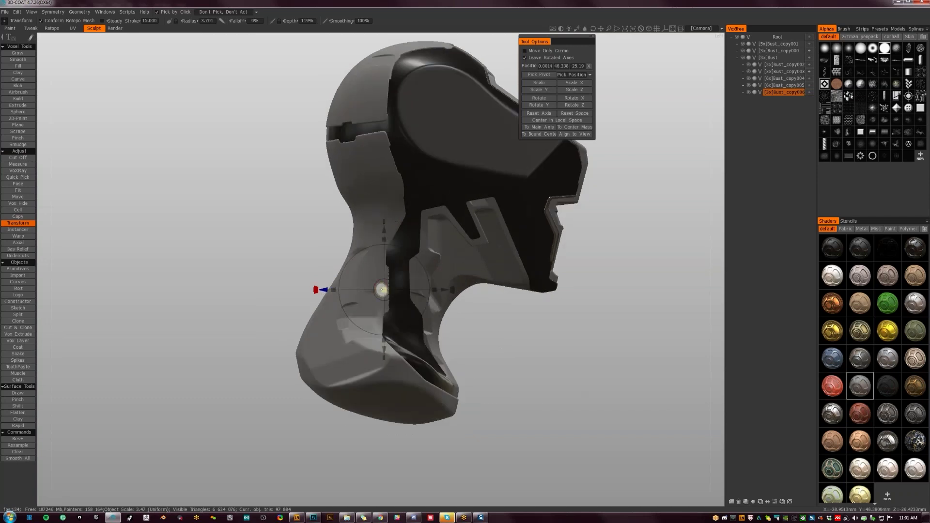
scroll(473, 338, down, 5)
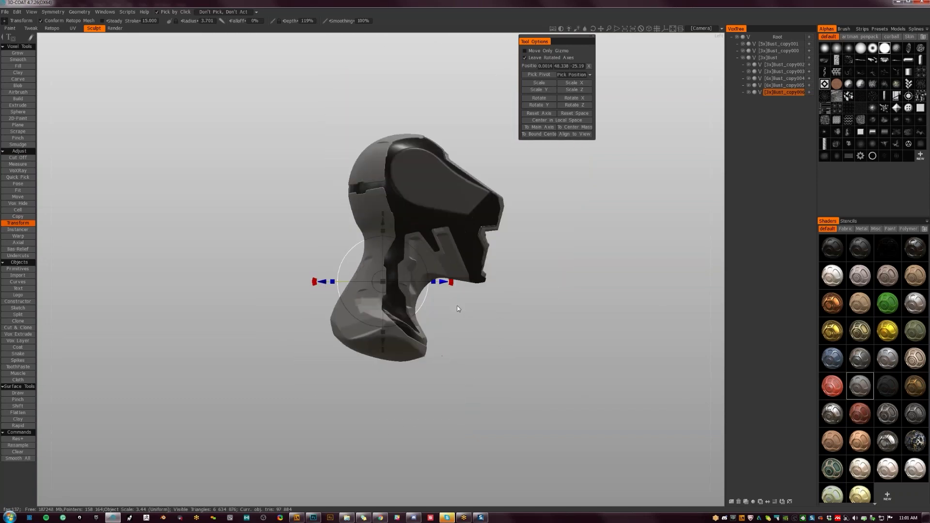
Switch to the Render room and examine the whole bust up close in a three-quarter view.
drag(474, 338, 489, 323)
key(m)
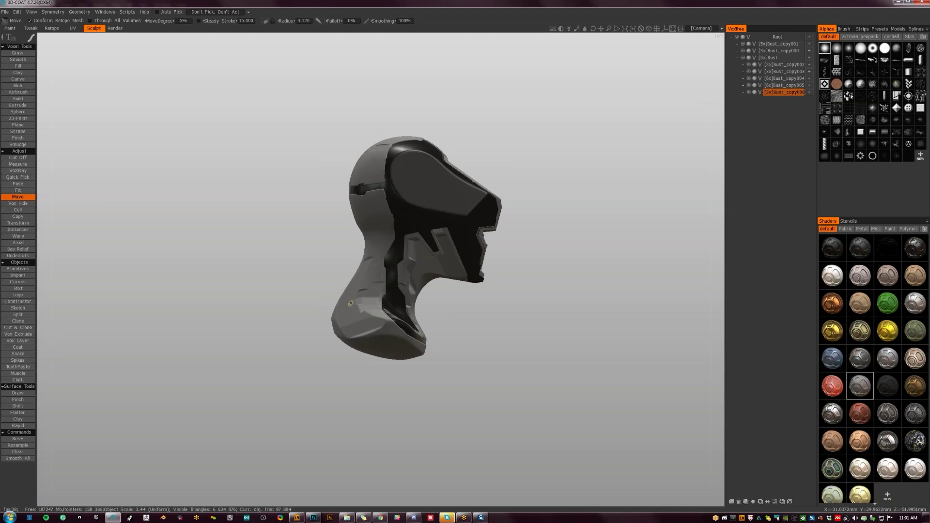
scroll(453, 370, up, 3)
drag(454, 361, 397, 358)
drag(334, 384, 421, 381)
click(115, 28)
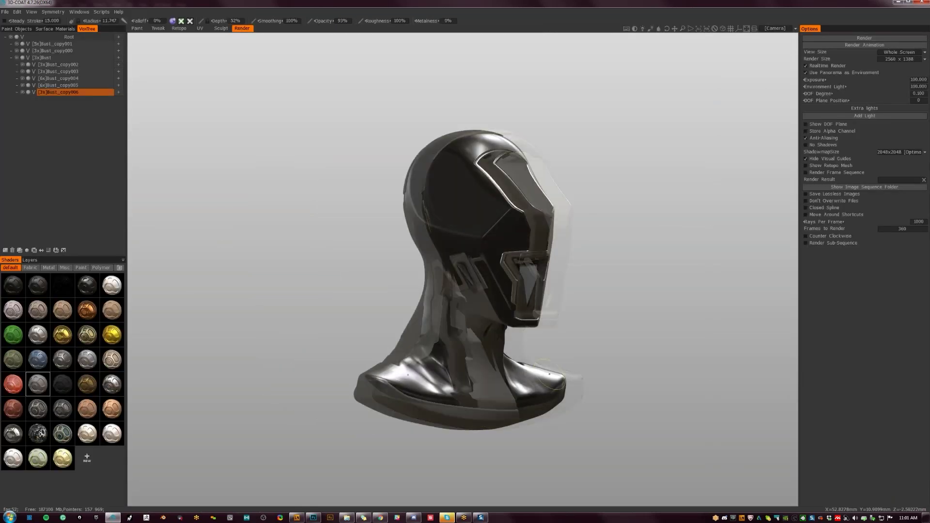
mouse_move(604, 365)
right_down()
mouse_move(625, 395)
mouse_move(599, 382)
right_up()
drag(575, 345, 567, 356)
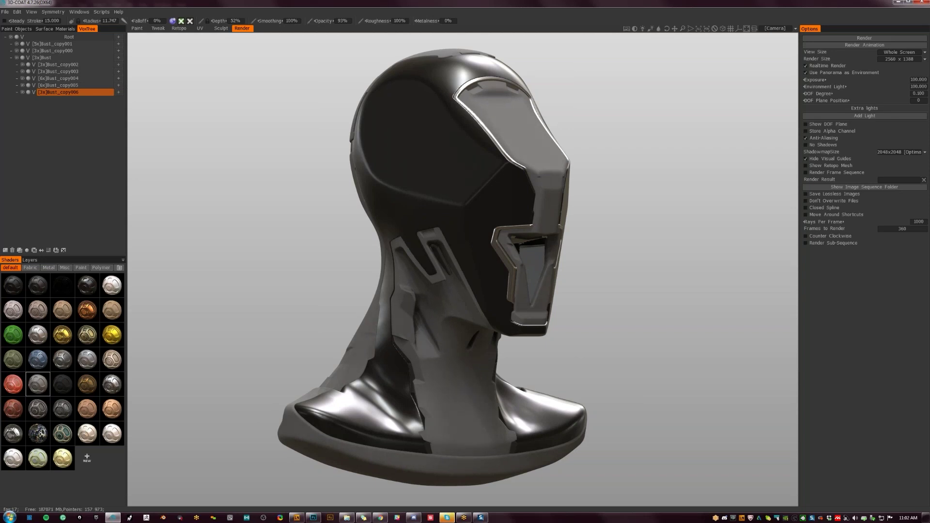
Return to the Sculpt room and save the scene as Robot_02 in the 3d folder.
click(6, 12)
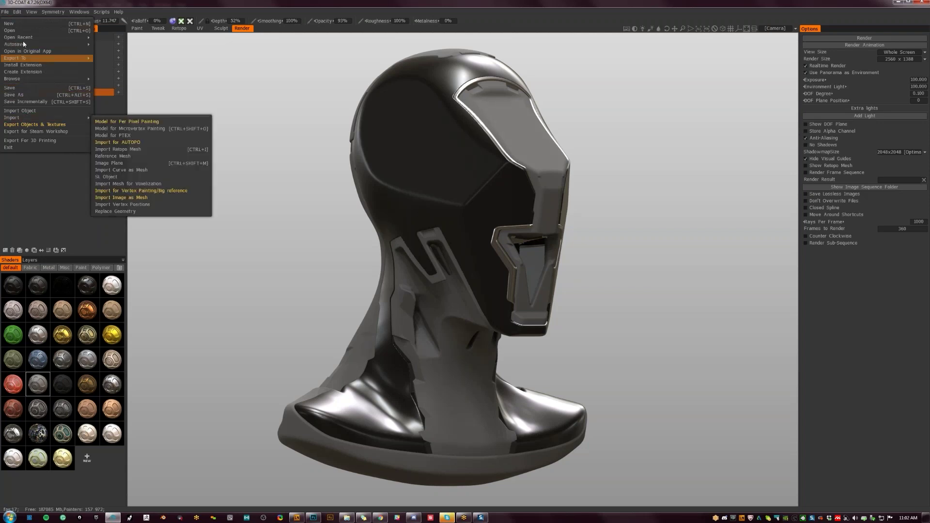
click(221, 28)
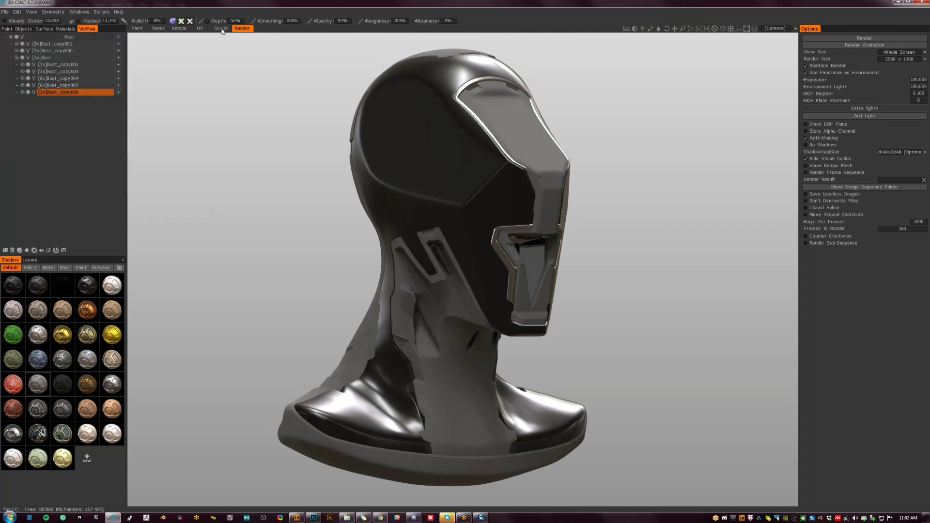
click(5, 11)
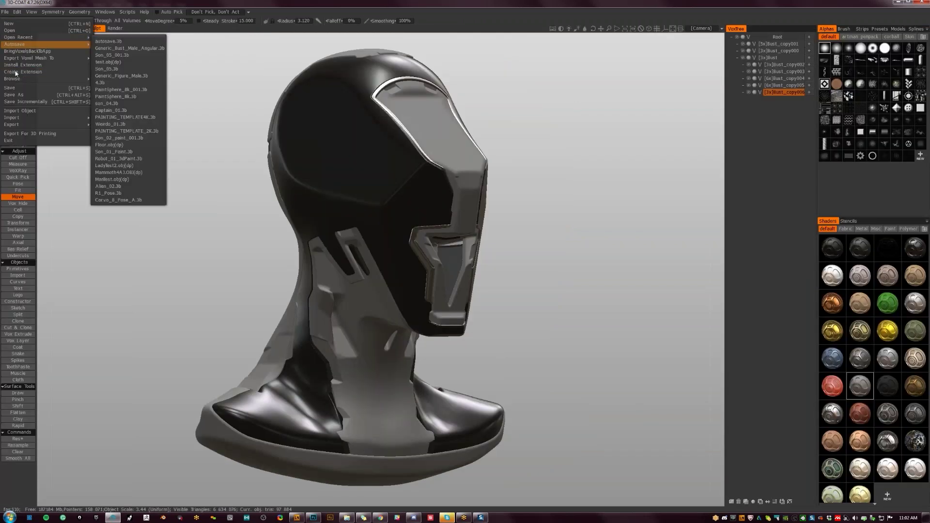
click(15, 94)
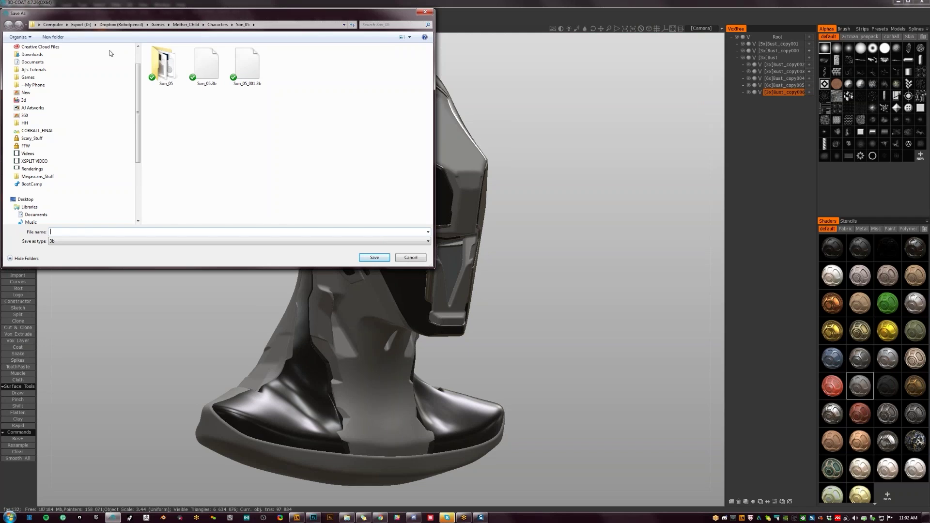
click(69, 99)
click(169, 232)
text(Rob)
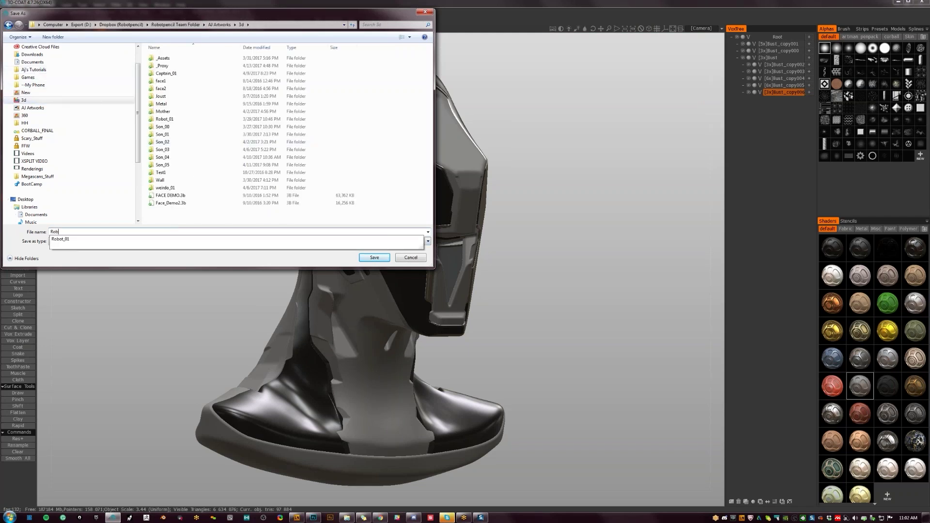
text(ot_02)
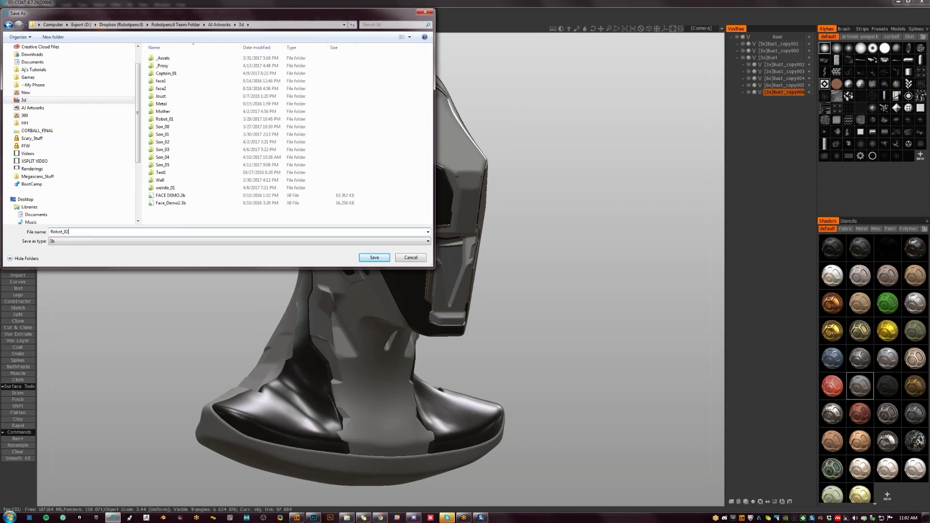
key(Return)
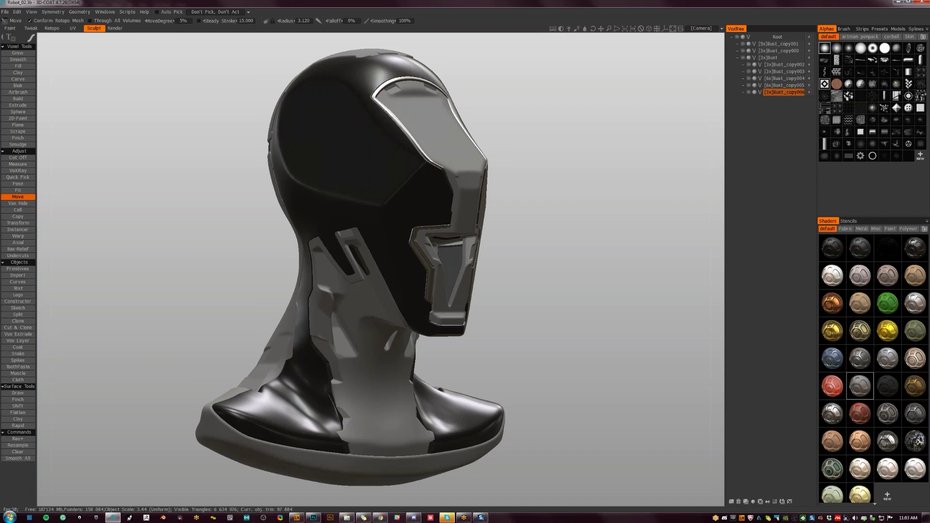
click(465, 517)
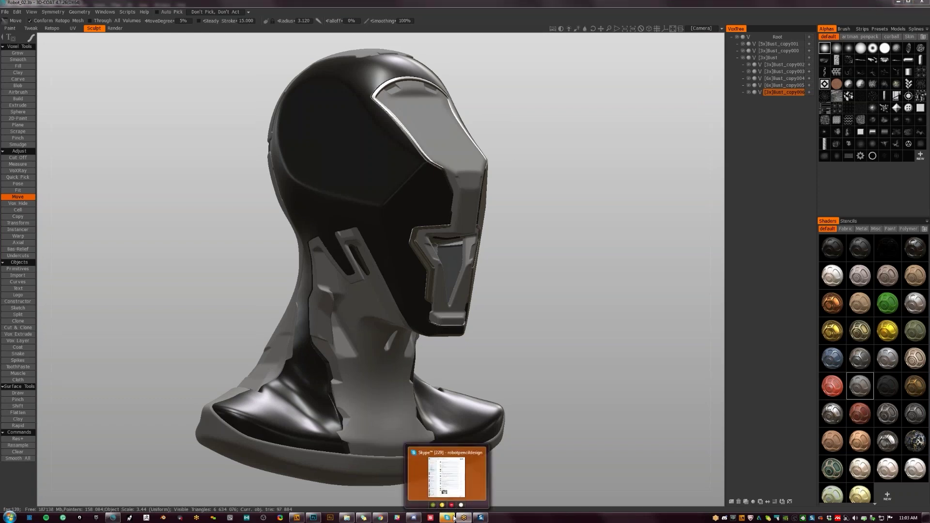
key(alt+Tab)
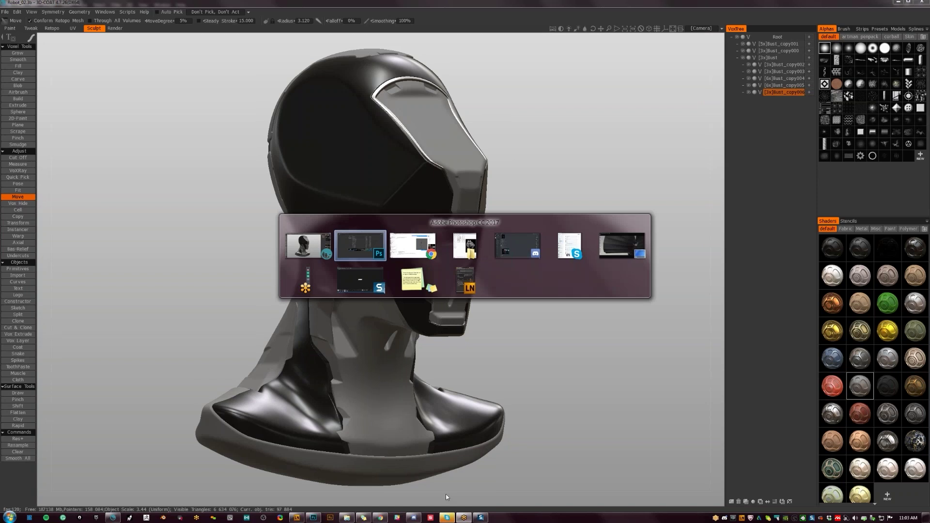
click(306, 288)
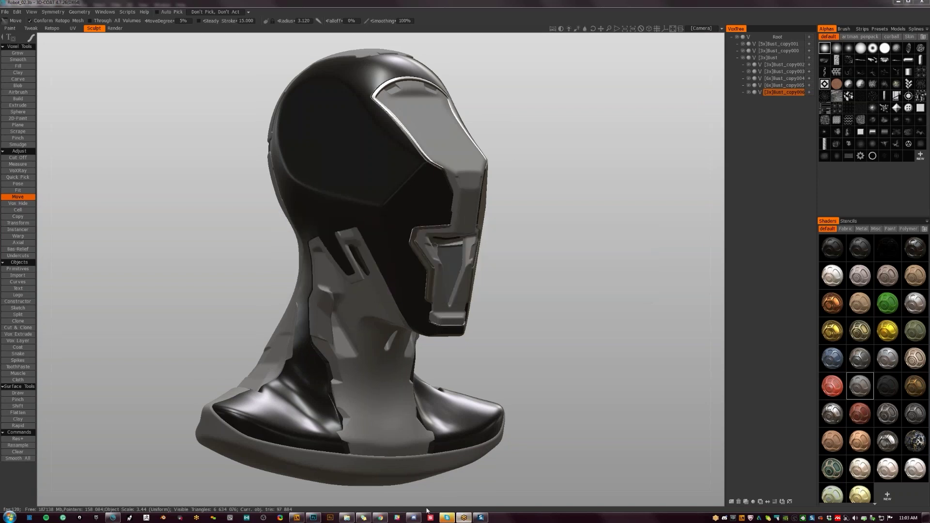